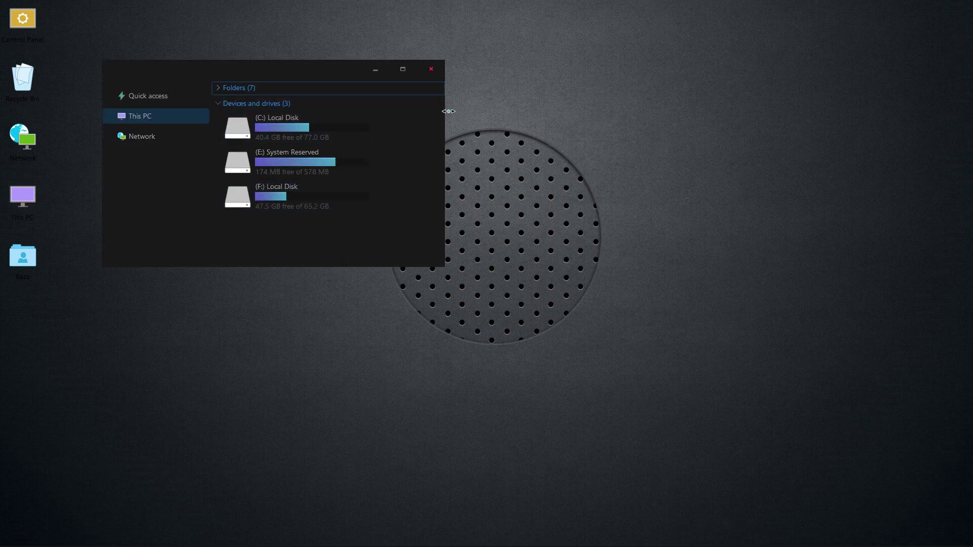
click(403, 69)
click(930, 6)
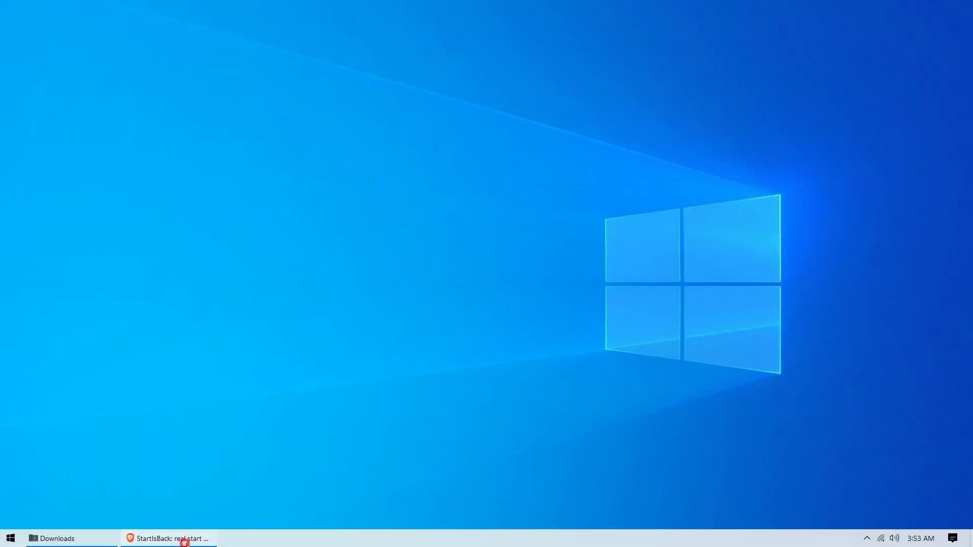
Step: View the StartIsBack website in the browser, and launch StartIsBack_setup from the Downloads folder
click(183, 538)
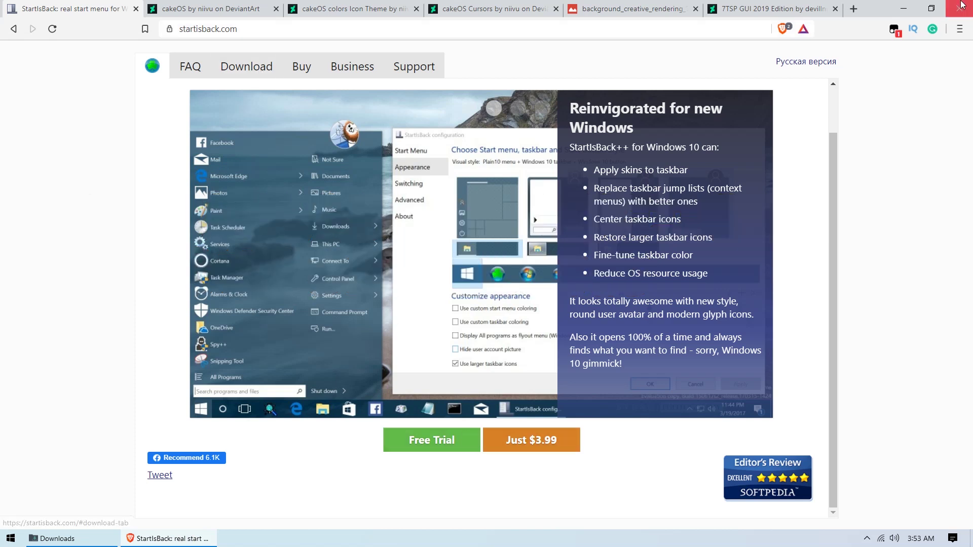
click(903, 9)
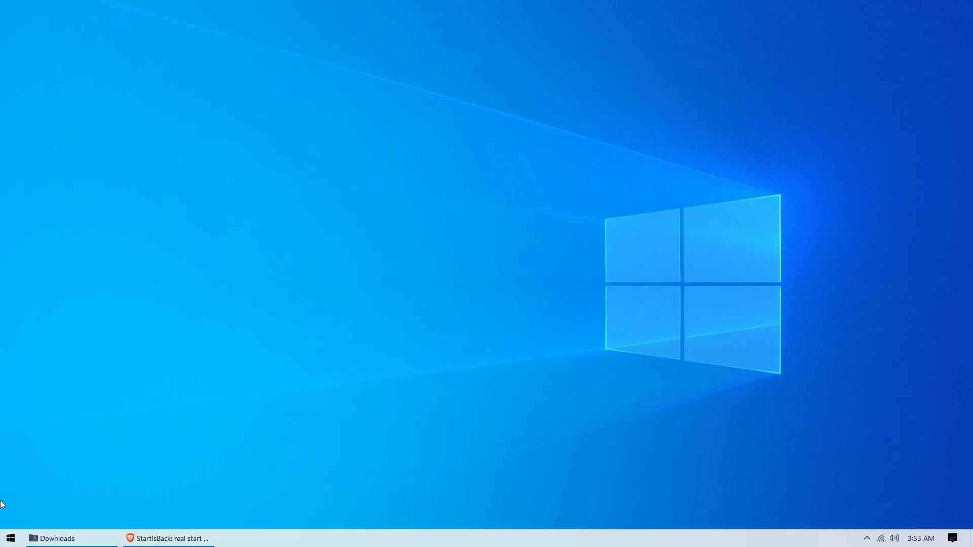
click(96, 539)
click(279, 237)
double_click(278, 237)
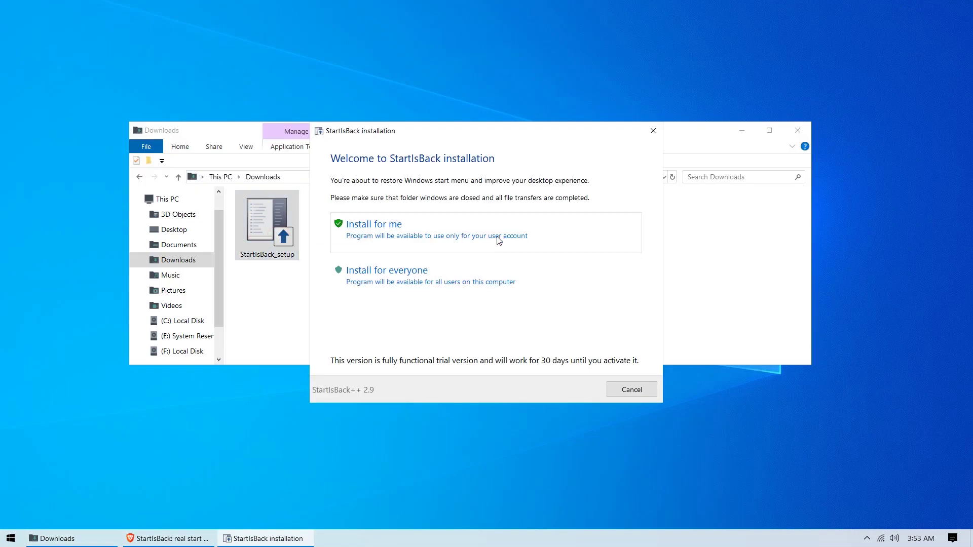
Step: Install StartIsBack for everyone in C:\Program Files (x86)\StartIsBack and check the new Start menu
click(503, 274)
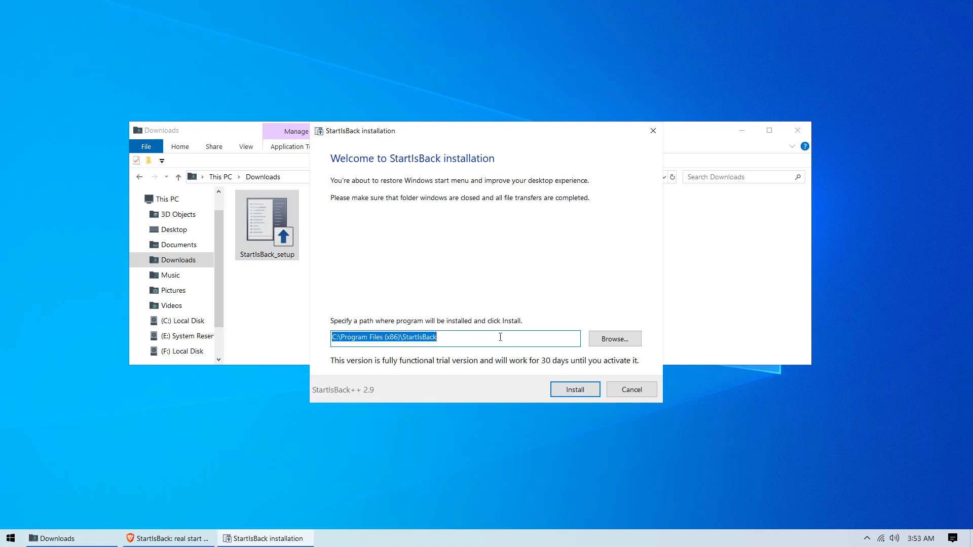
click(564, 389)
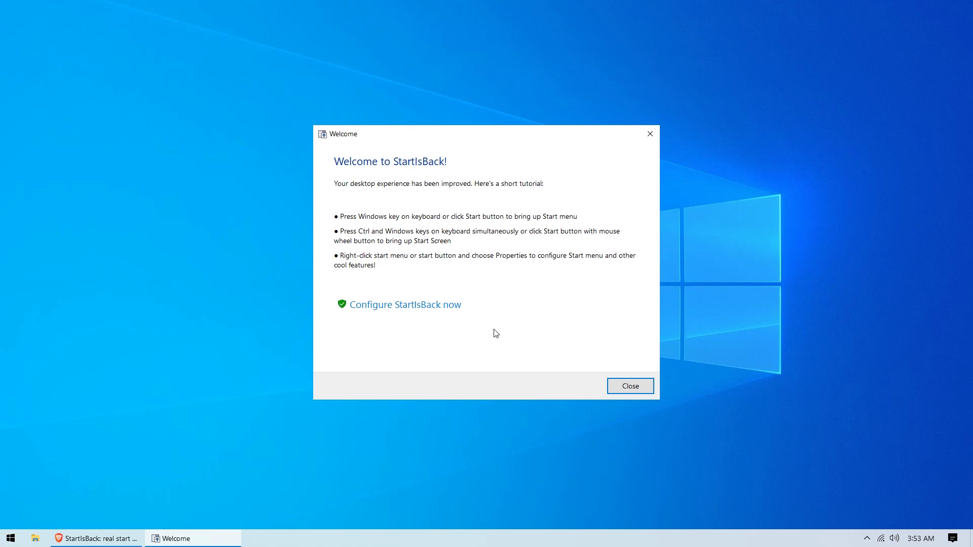
click(633, 388)
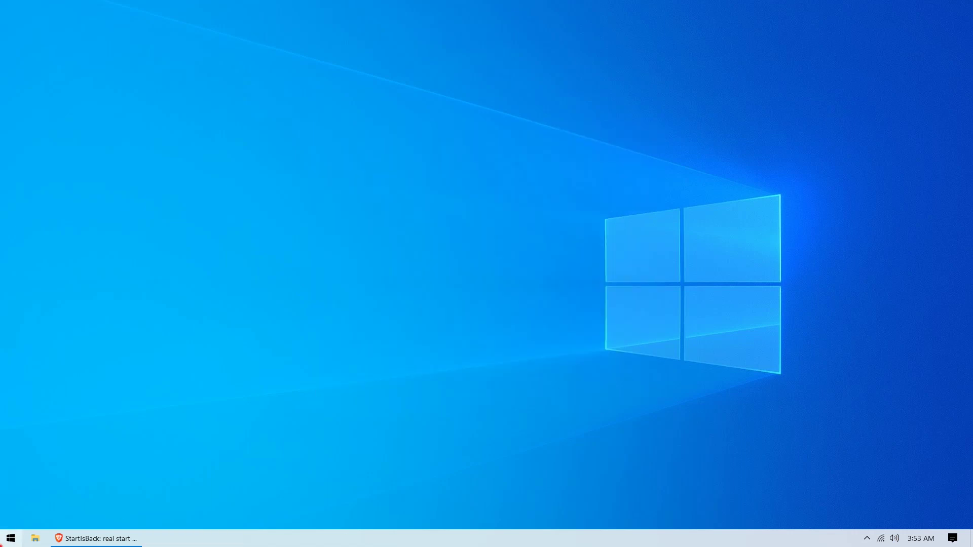
click(2, 545)
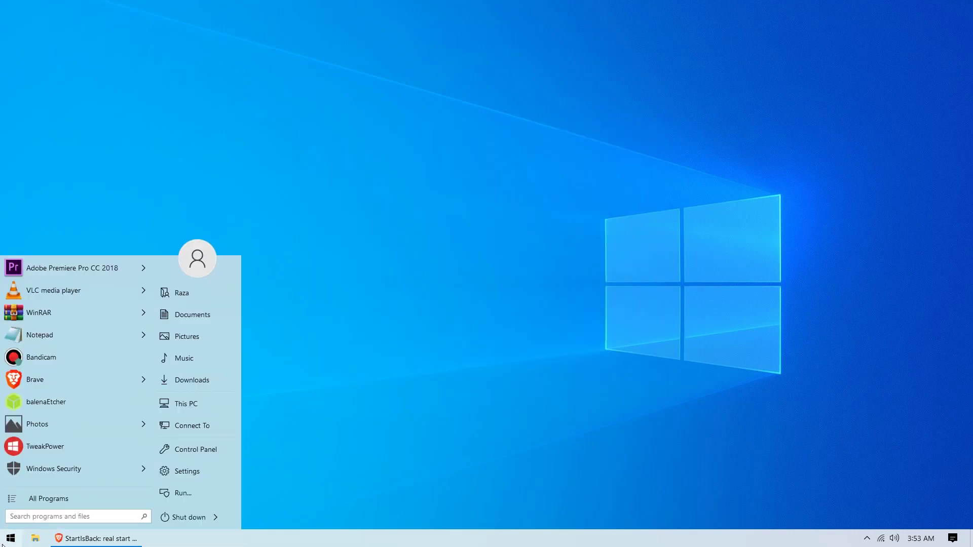
click(2, 544)
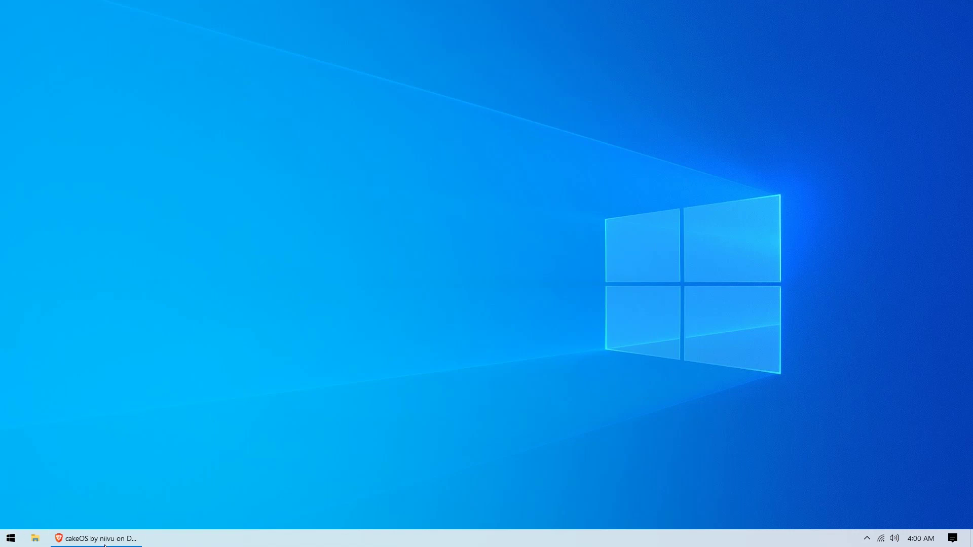
Step: Download the cakeOS theme ZIP from its DeviantArt page into Downloads and show the file in its folder
click(105, 544)
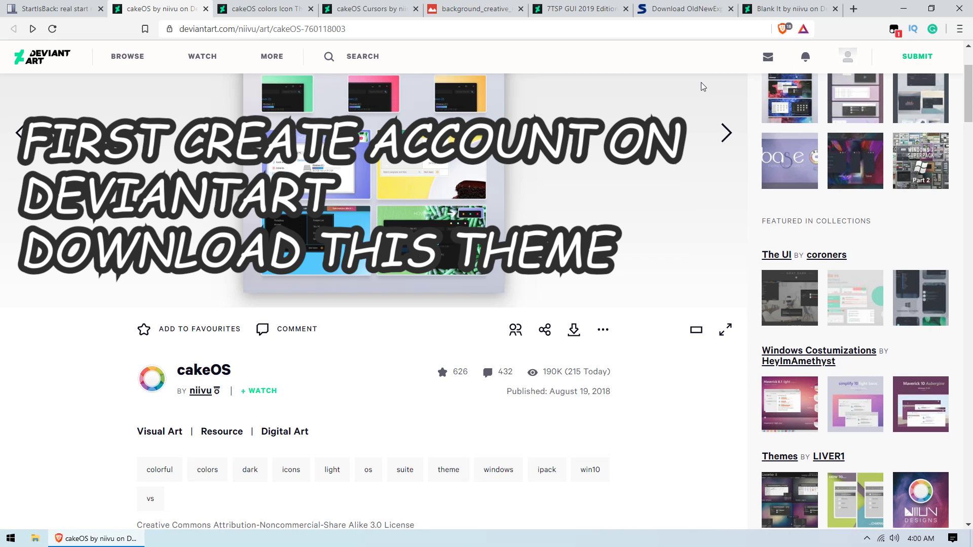
mouse_move(848, 57)
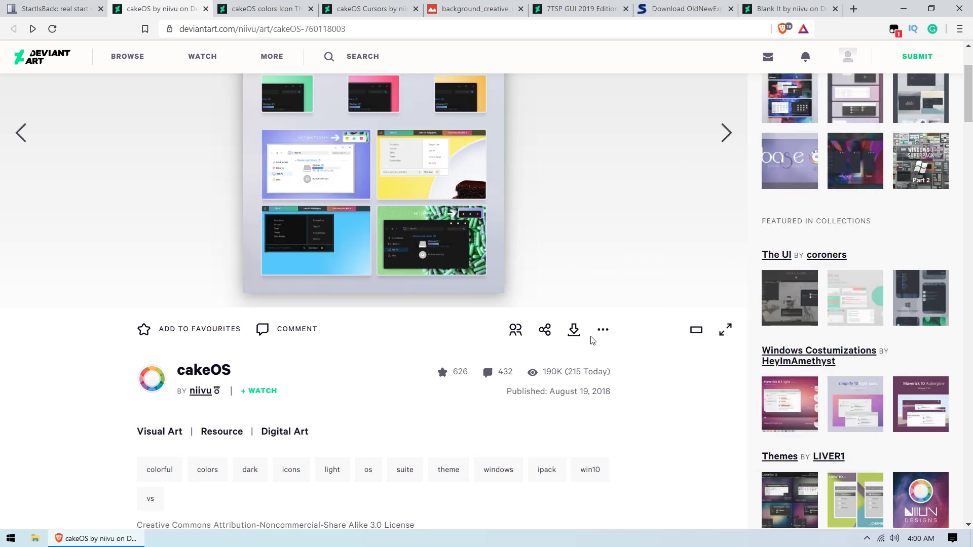
click(577, 338)
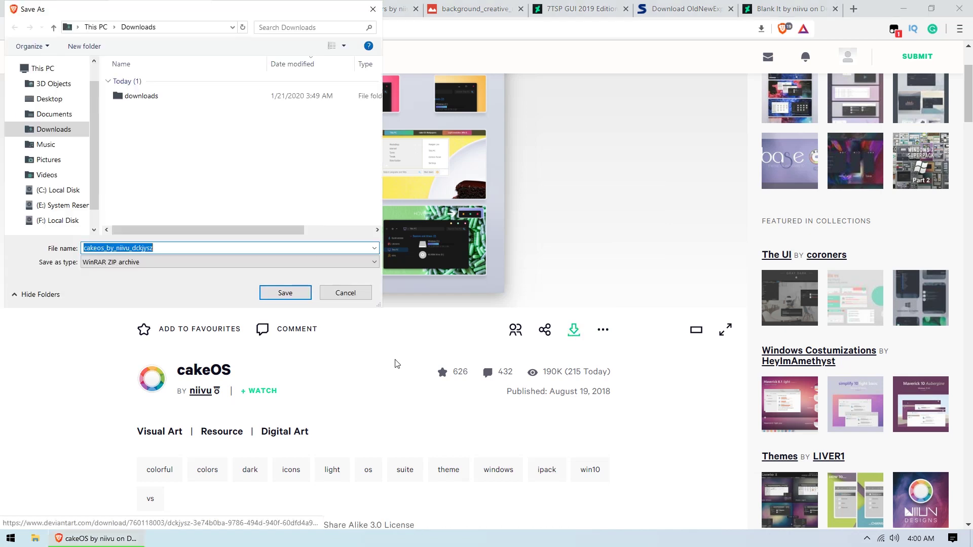
click(294, 294)
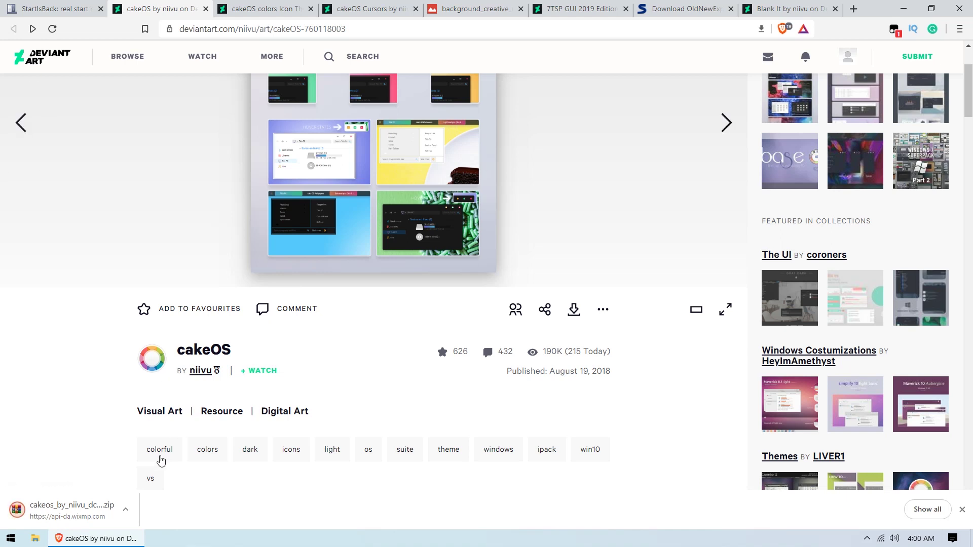
click(125, 509)
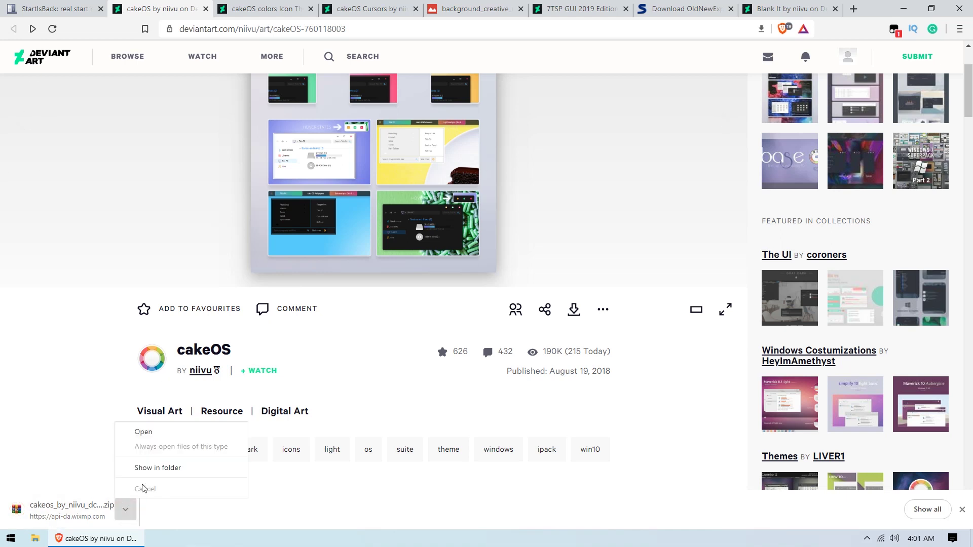
click(169, 465)
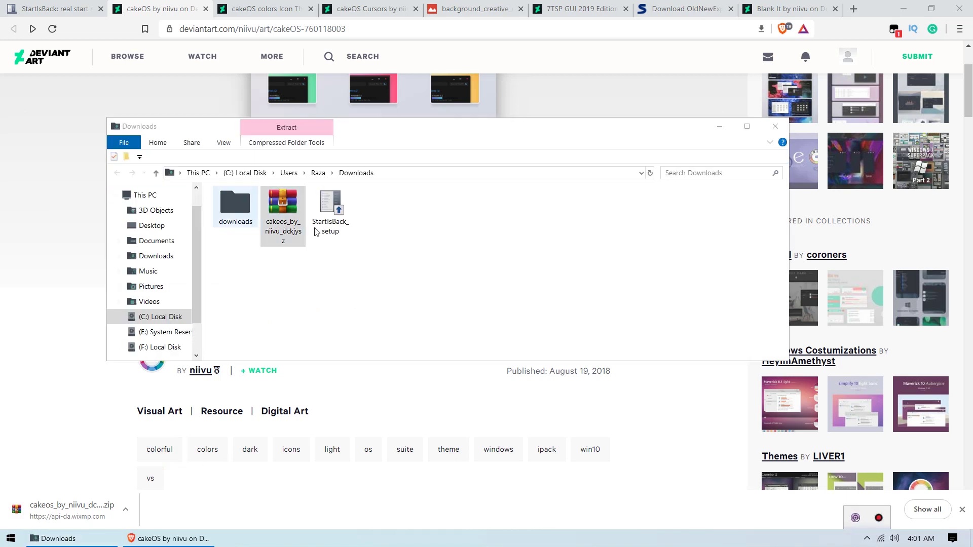
click(903, 7)
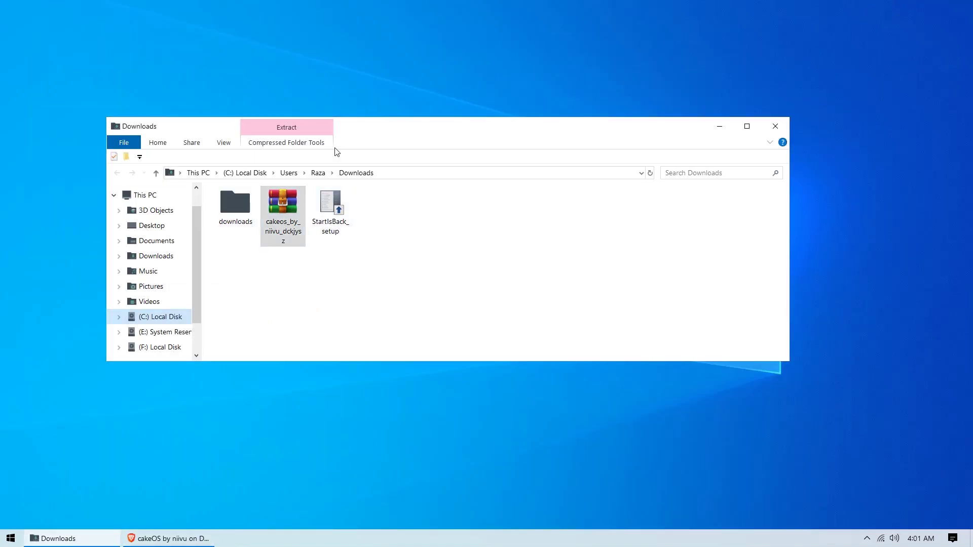
Step: Extract the cakeOS archive inside Downloads and open the extracted cakeOS folder, keeping the window narrow to leave room beside it
drag(441, 123, 588, 114)
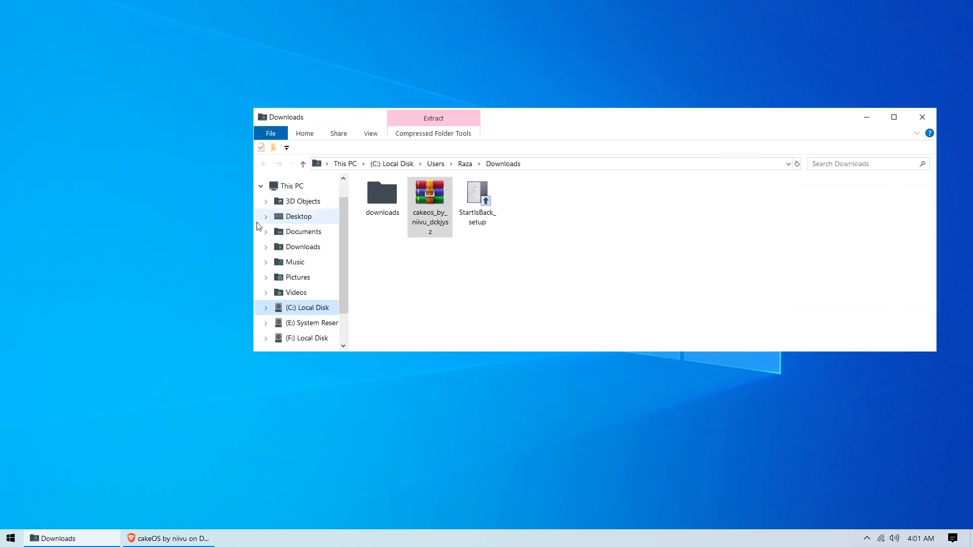
drag(253, 221, 615, 222)
click(798, 209)
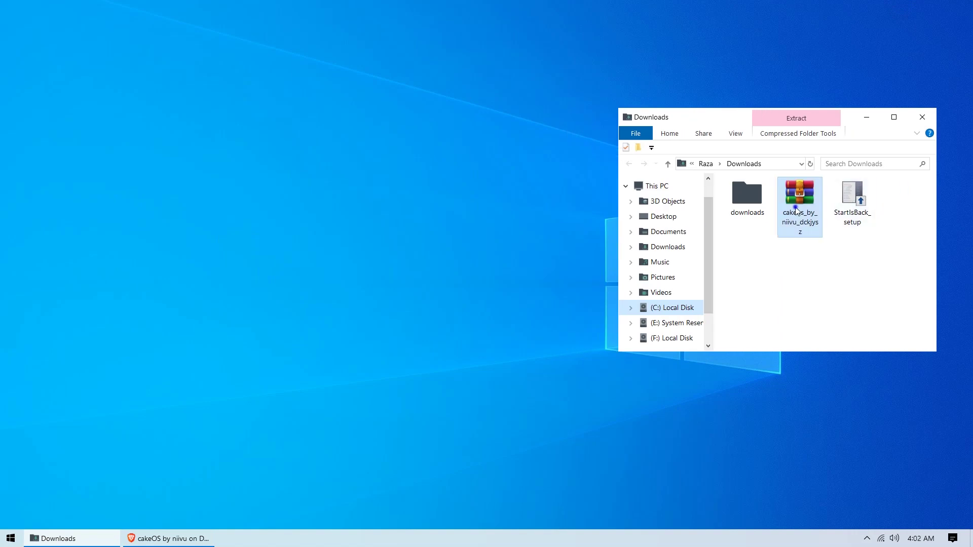
right_click(811, 219)
click(836, 252)
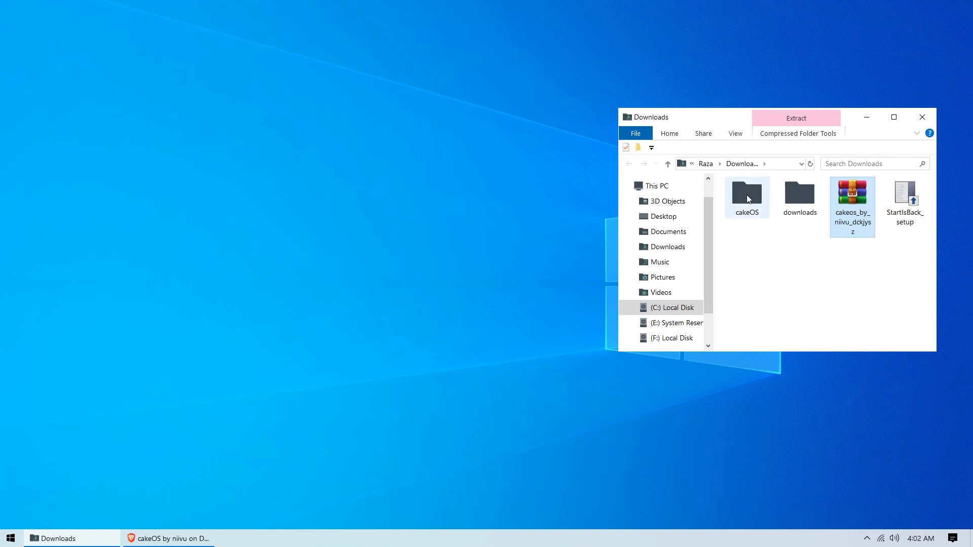
double_click(748, 197)
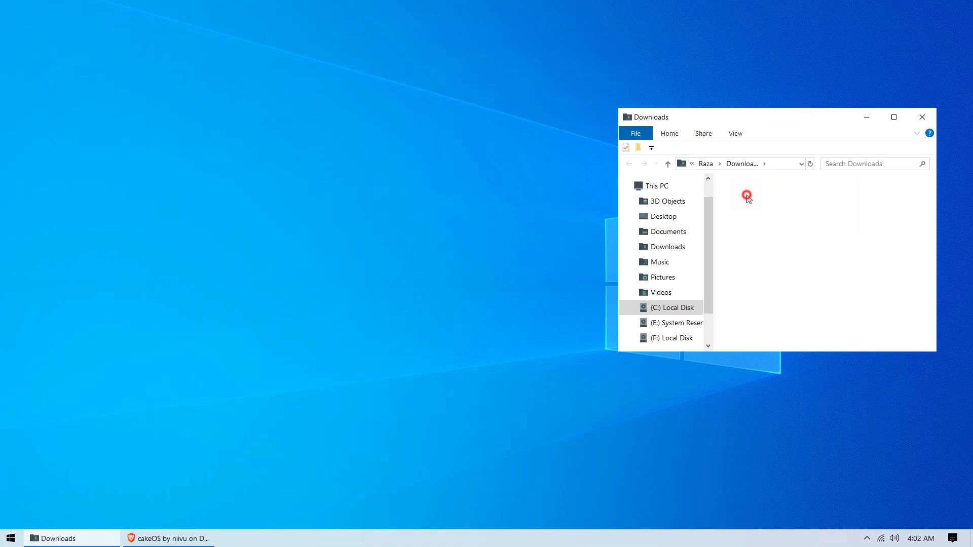
Step: Open the C: drive in a separate window and place it beside the cakeOS folder window
right_click(675, 307)
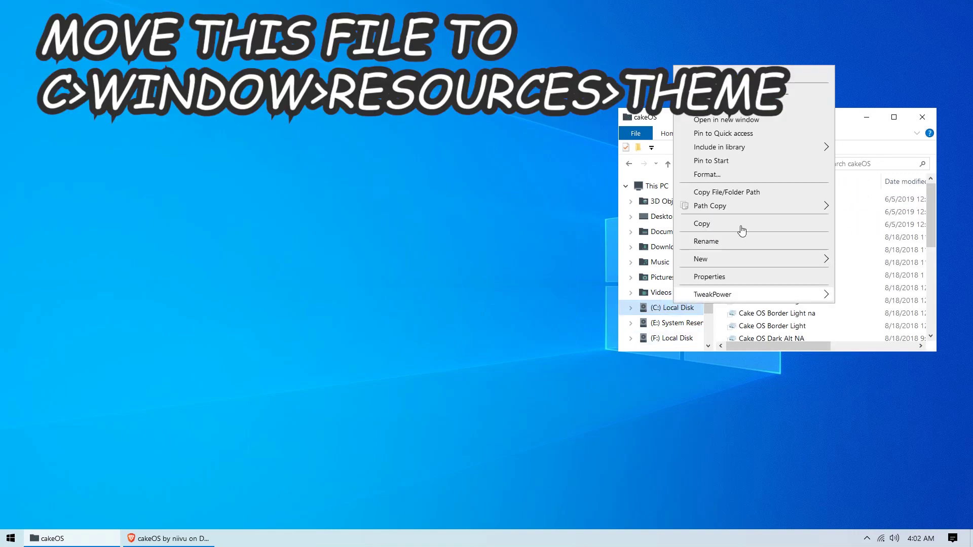
click(737, 119)
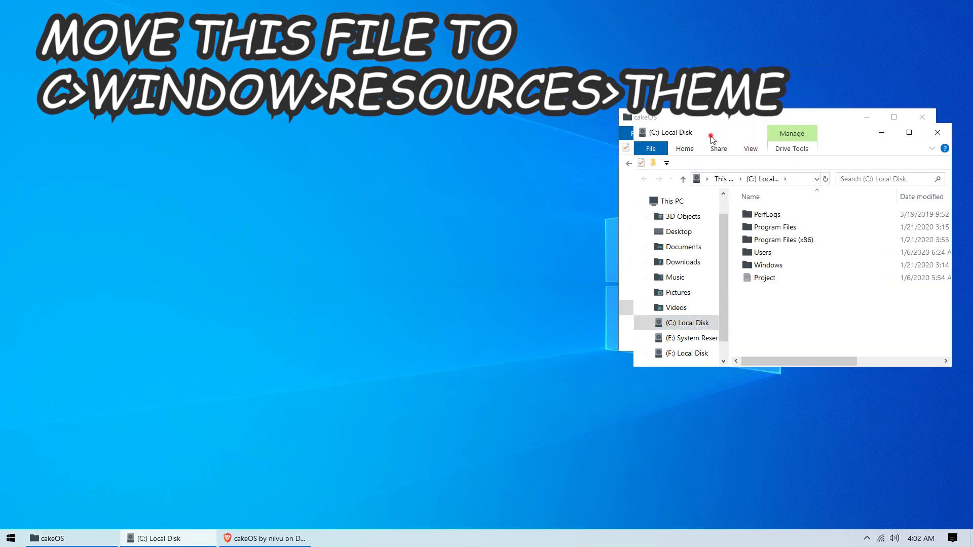
drag(712, 140, 228, 160)
Step: Go to the Windows\Resources\Themes folder on the C: drive
double_click(310, 287)
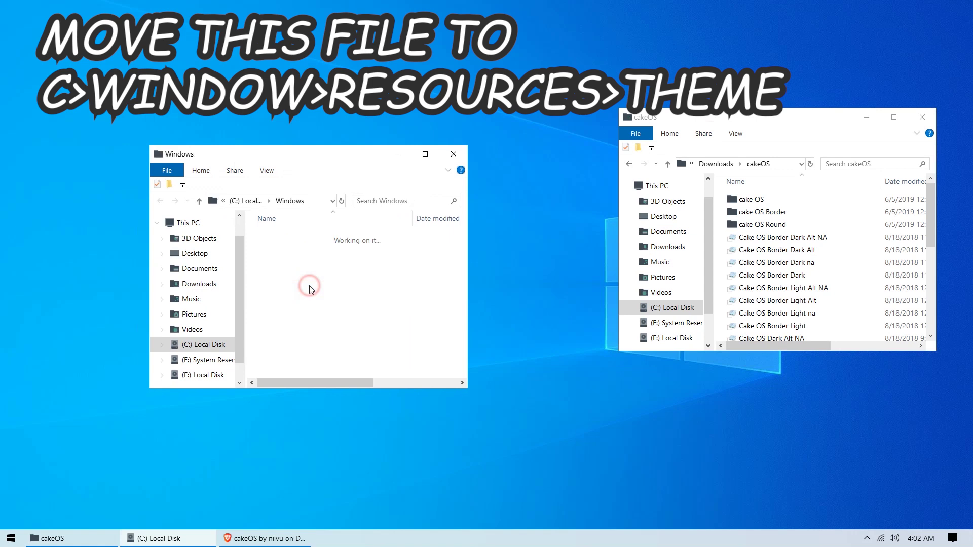
scroll(311, 285, down, 15)
click(286, 259)
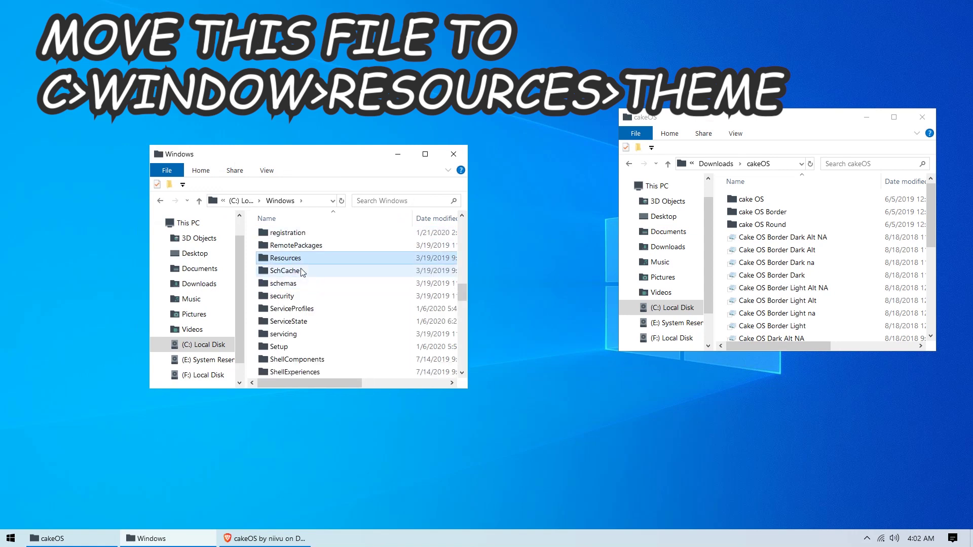
key(r)
key(r)
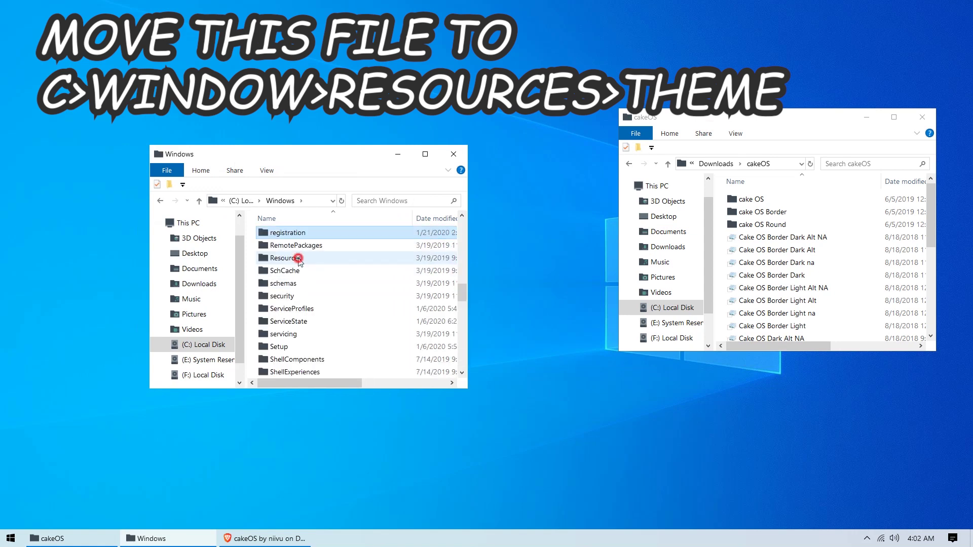
click(299, 259)
double_click(298, 259)
click(304, 248)
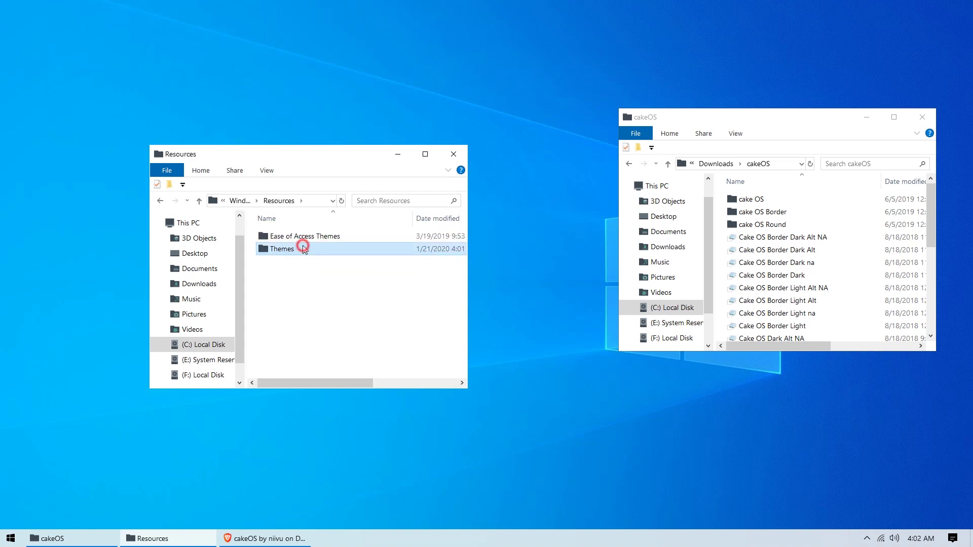
double_click(304, 248)
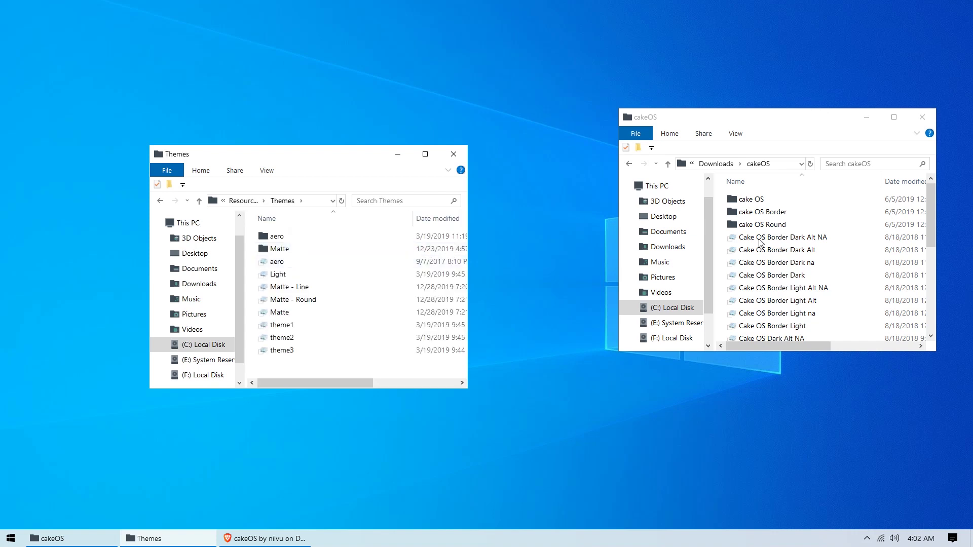
Step: Move all items from the cakeOS folder into the Themes folder with administrator permission, and clear both folder windows away
click(791, 250)
key(ctrl+a)
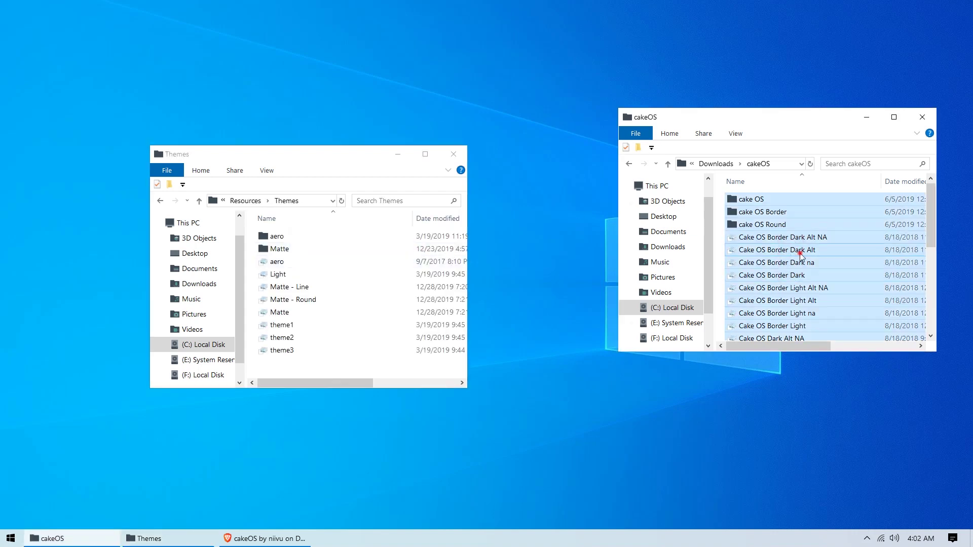
drag(800, 253, 293, 201)
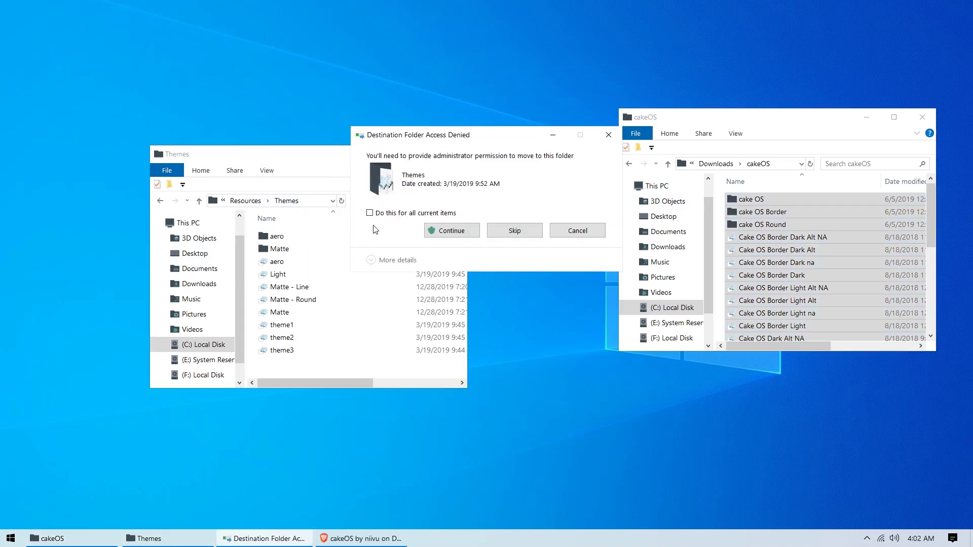
click(449, 231)
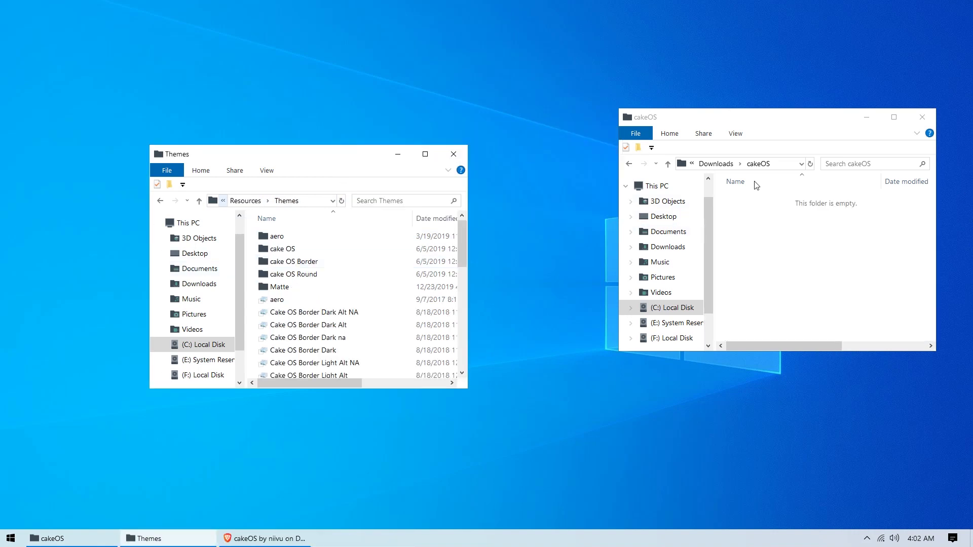
click(465, 154)
click(866, 117)
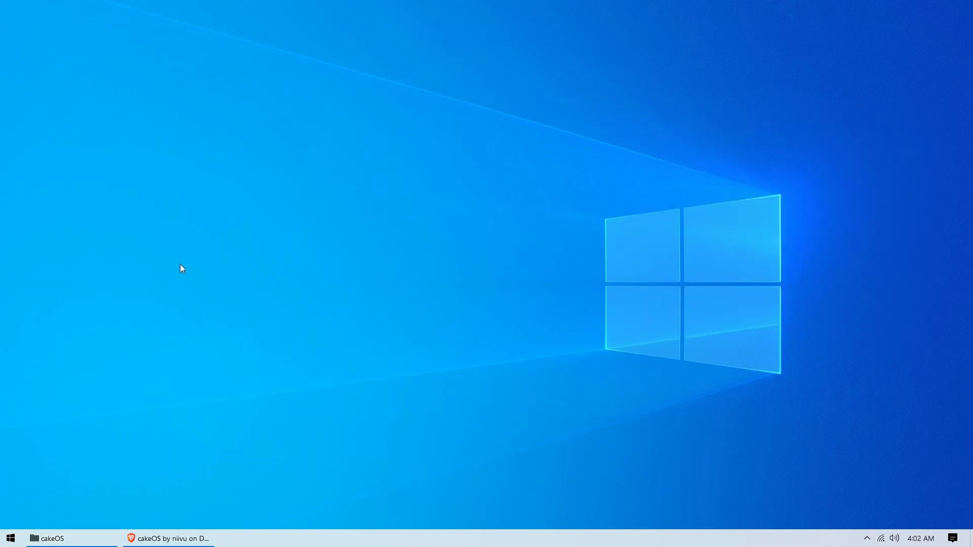
Step: Apply the Cake OS Border Dark Alt theme in the desktop's personalization settings, then minimize Settings
right_click(374, 208)
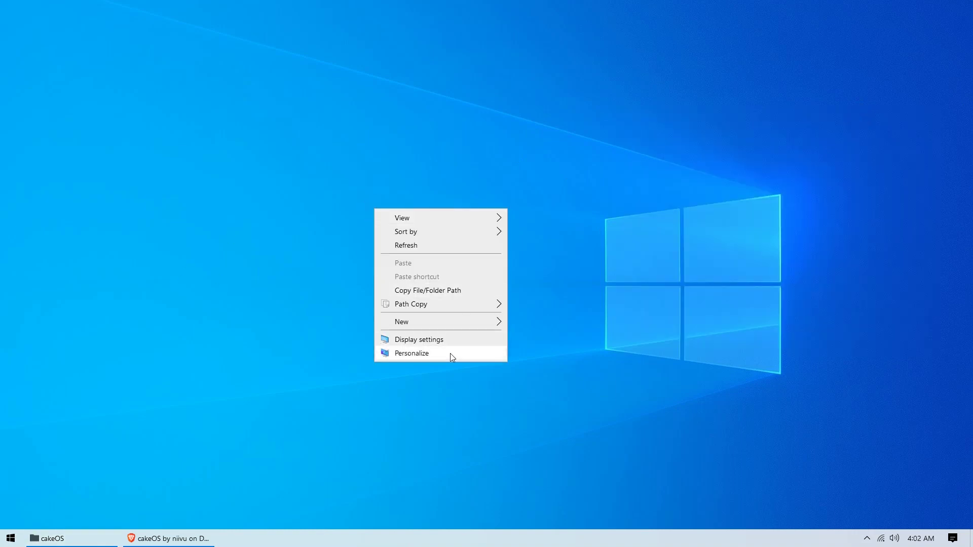
click(449, 354)
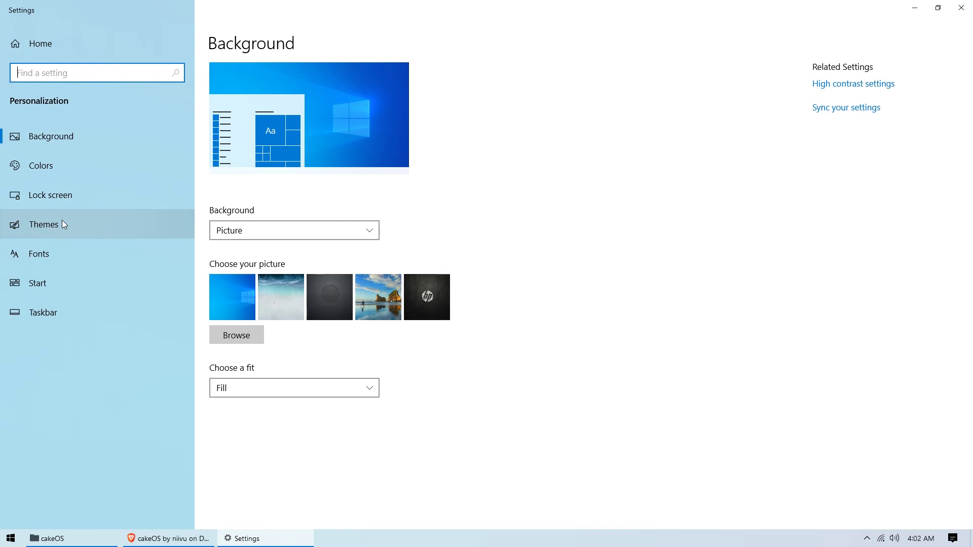
click(63, 221)
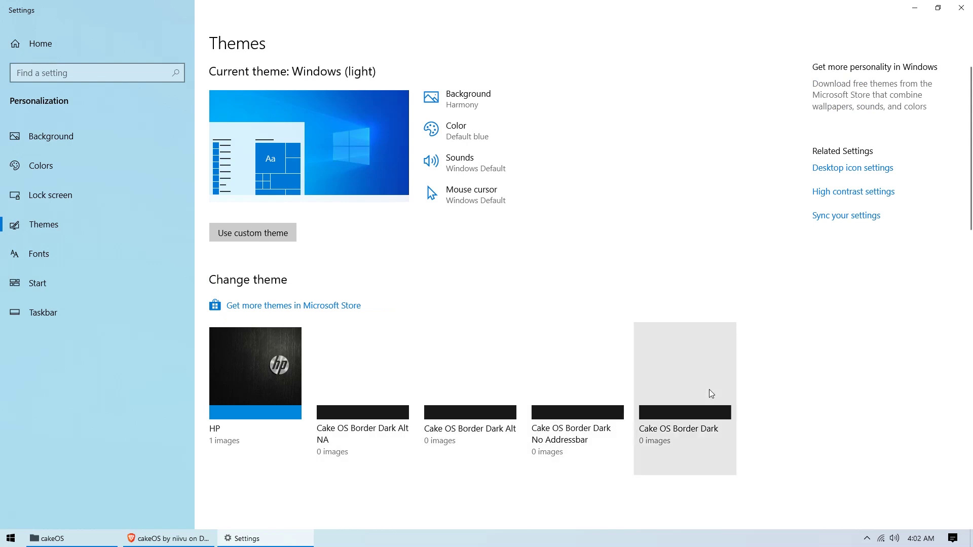
scroll(841, 416, down, 2)
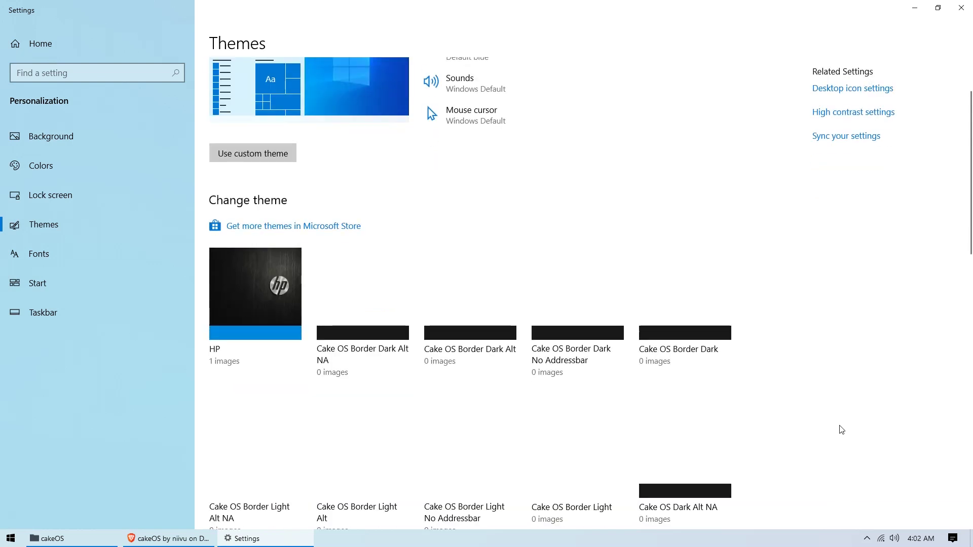
scroll(601, 344, down, 2)
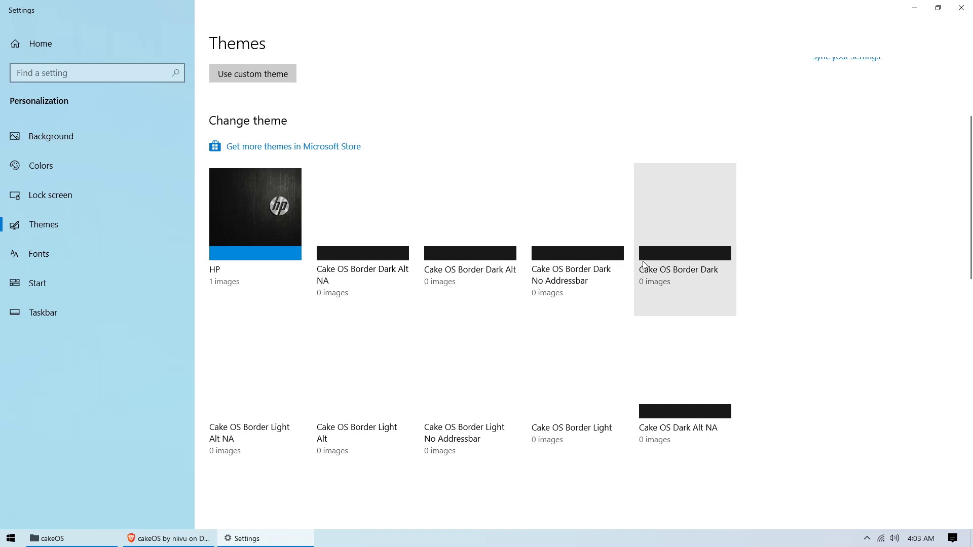
click(446, 263)
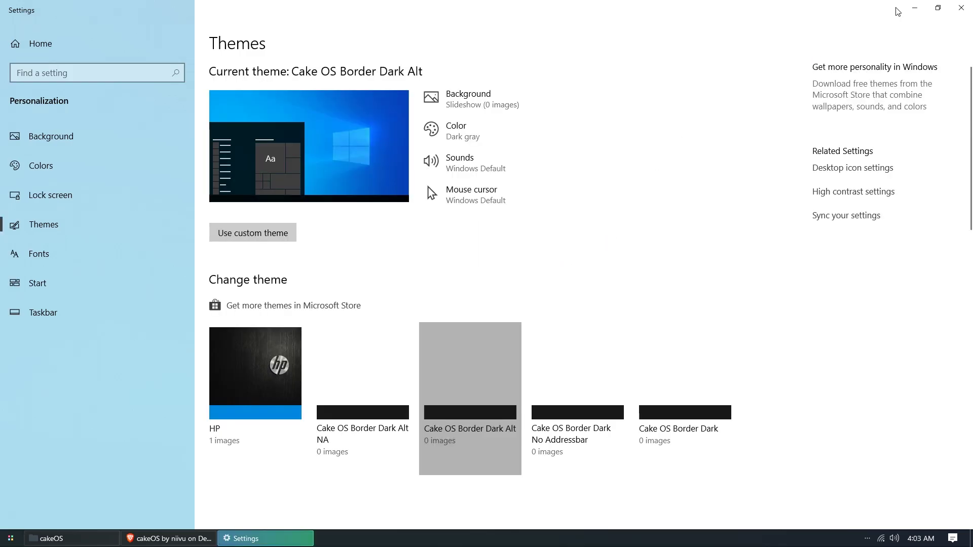
click(913, 8)
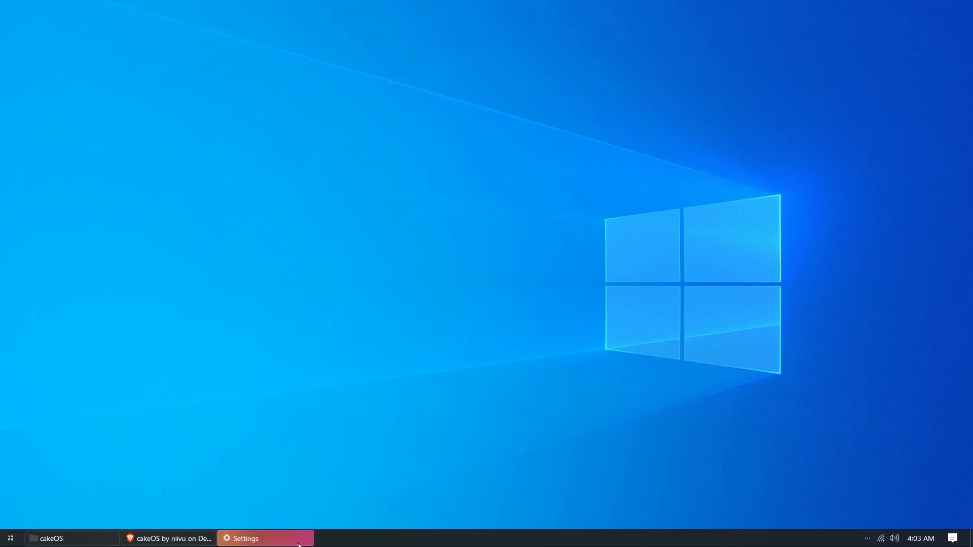
Step: Examine how the cakeOS folder window looks under the applied theme, moving it nearer the middle of the desktop, and minimize it
click(66, 539)
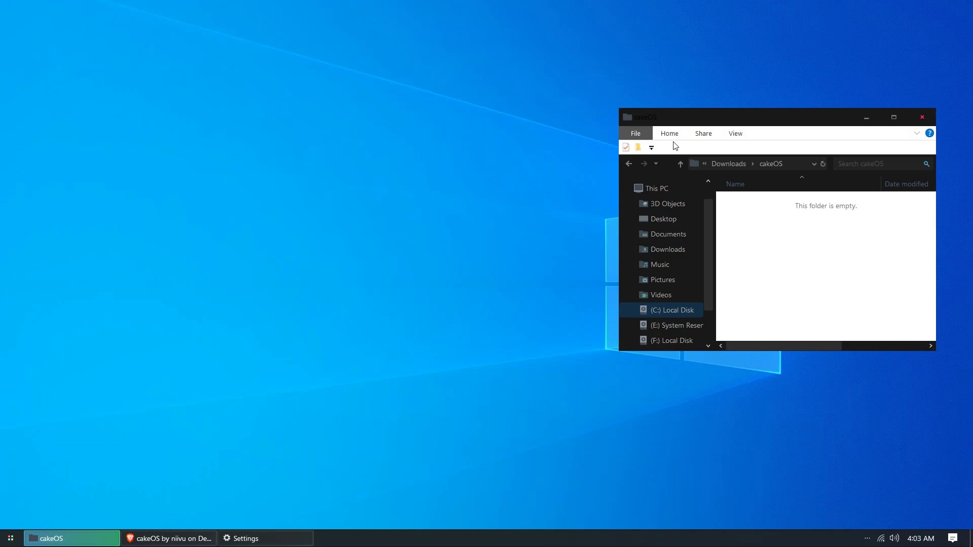
drag(750, 118, 521, 118)
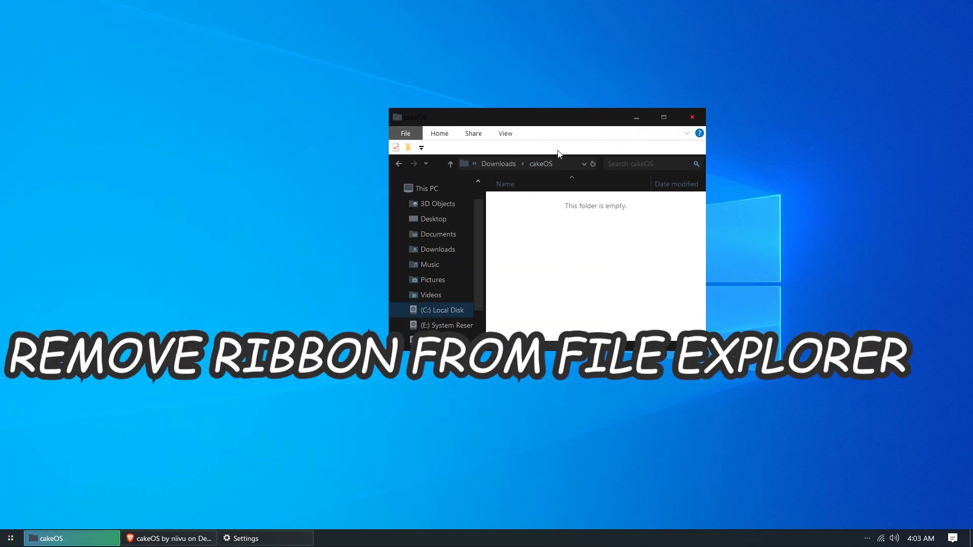
click(636, 118)
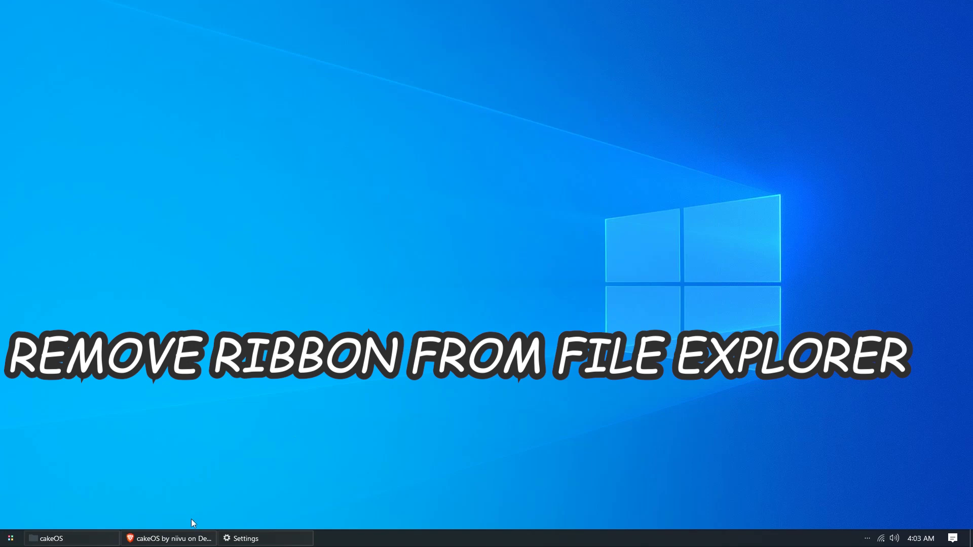
Step: Close Settings and, in the Brave browser, download OldNewExplorer from its Softpedia page using Softpedia Secure Download (US)
click(245, 538)
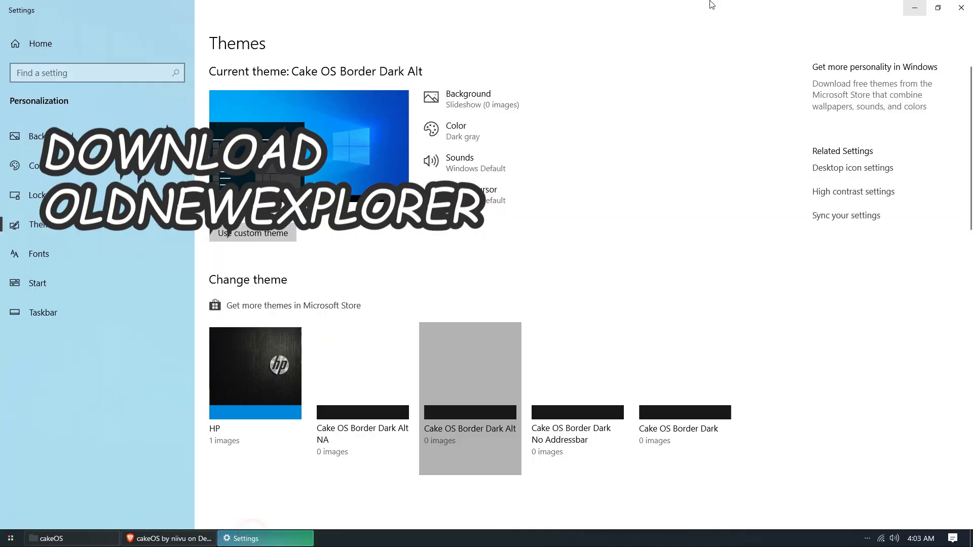
click(961, 8)
mouse_move(165, 540)
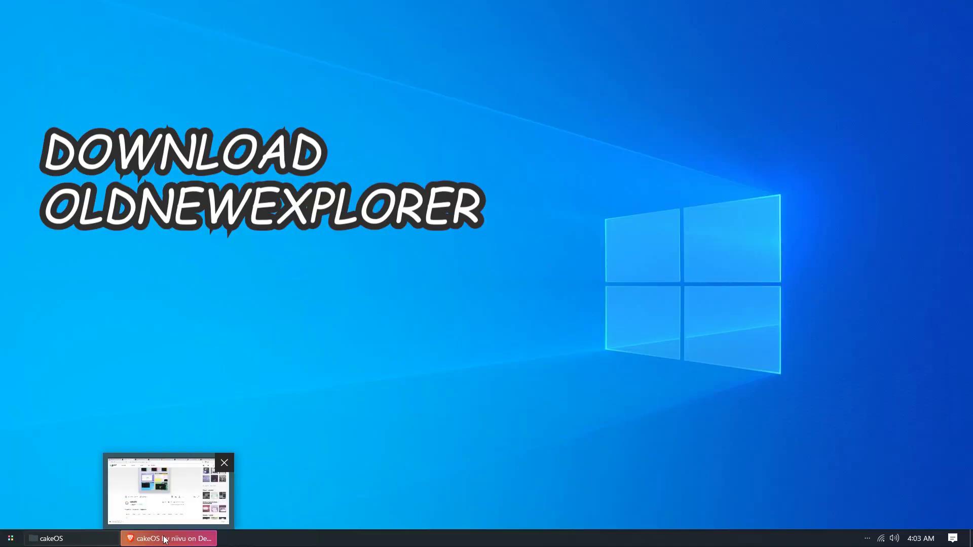
click(167, 538)
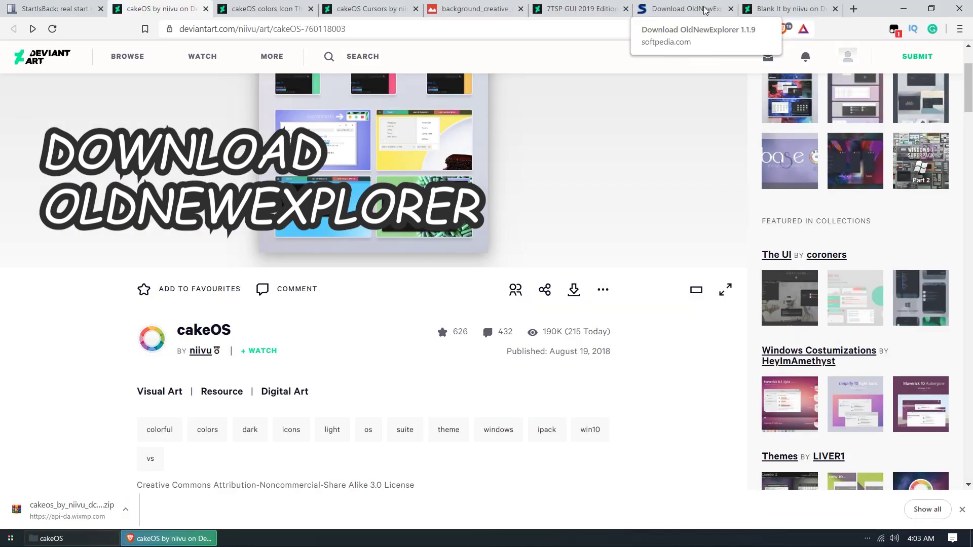
click(705, 9)
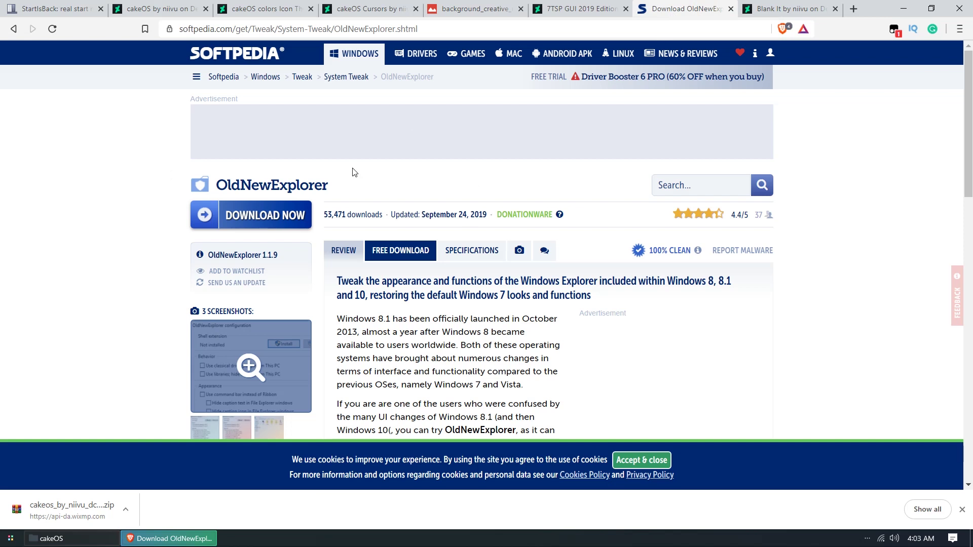
click(269, 215)
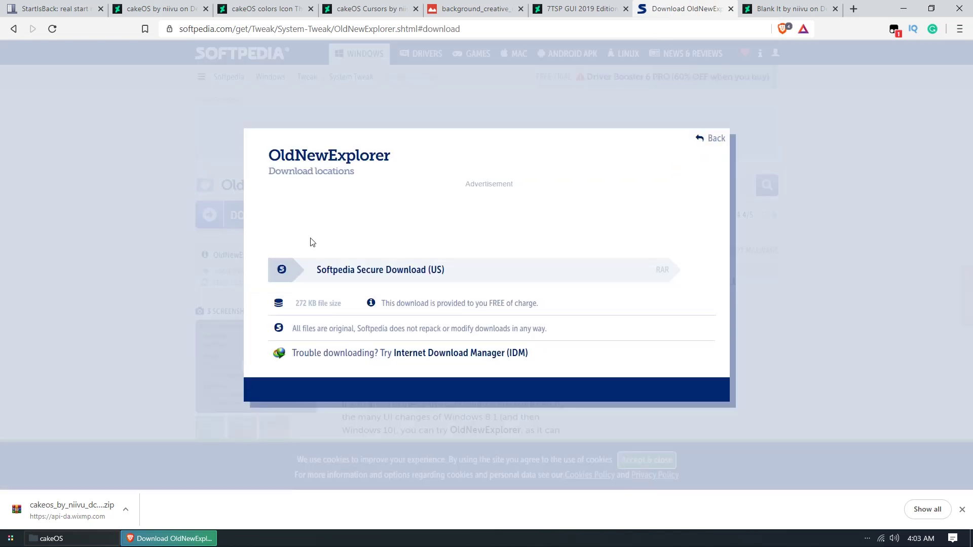
click(407, 271)
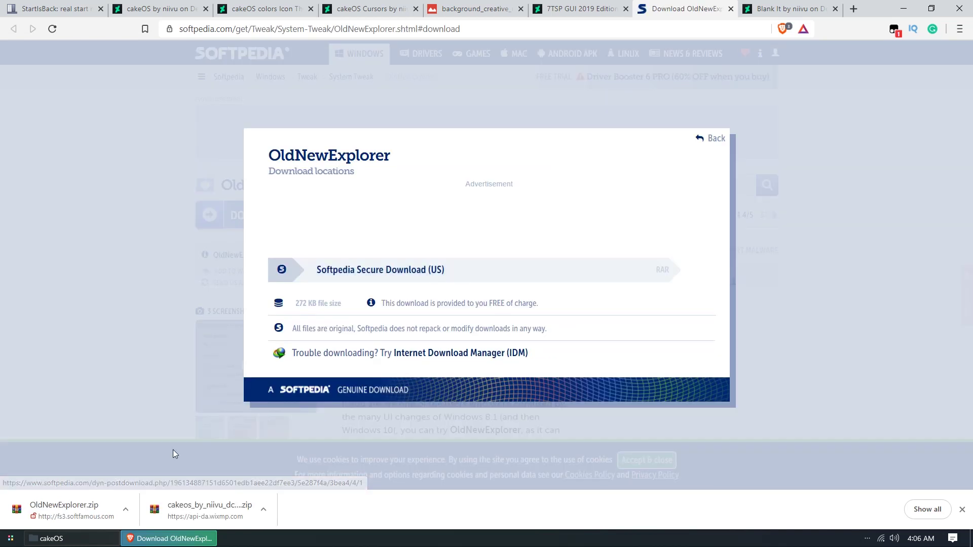
Step: Show the downloaded OldNewExplorer archive in its folder, extract it there, and open the extracted OldNewExplorer folder
click(127, 513)
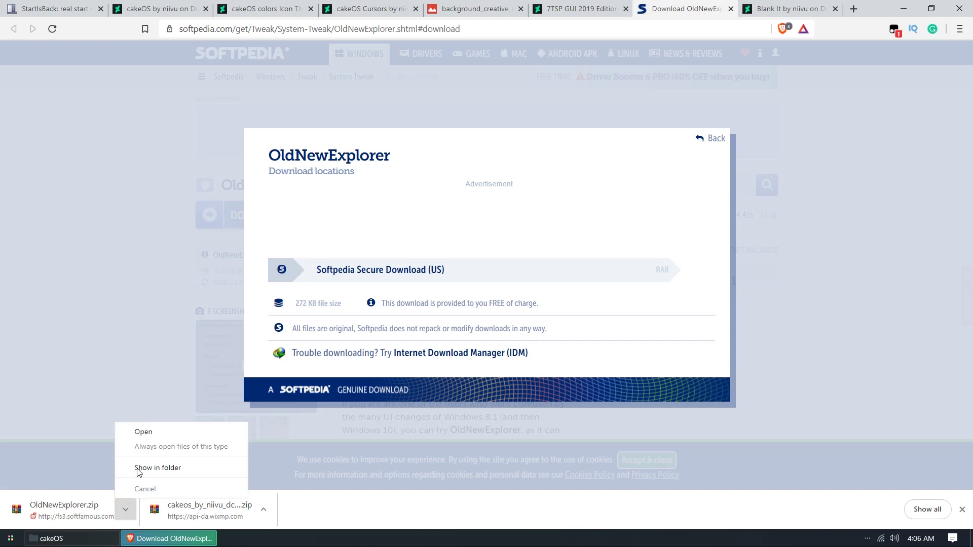
click(147, 466)
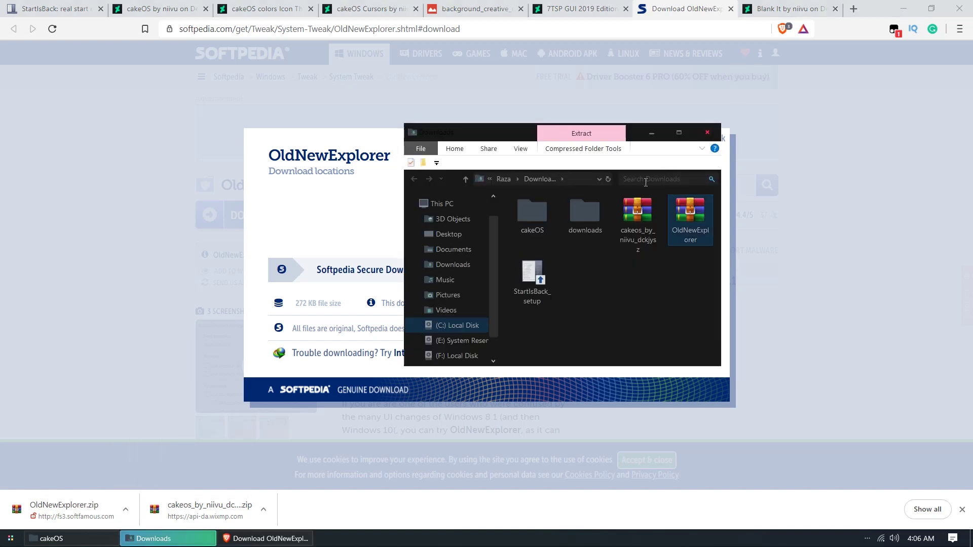
right_click(689, 210)
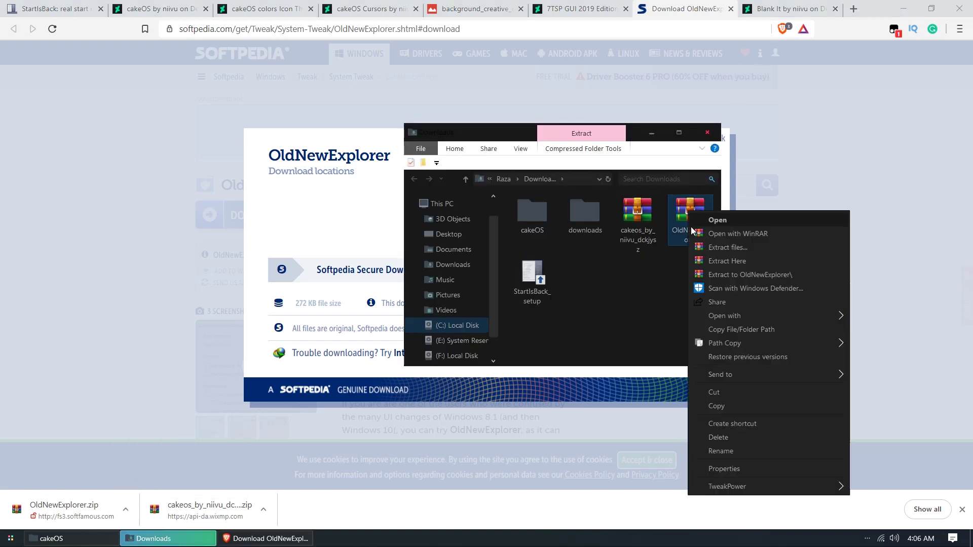
click(726, 258)
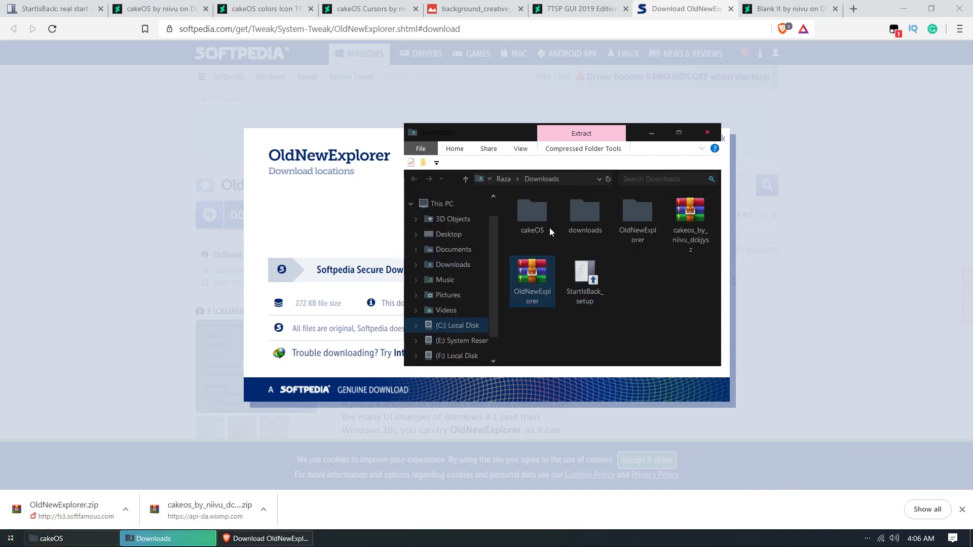
double_click(619, 237)
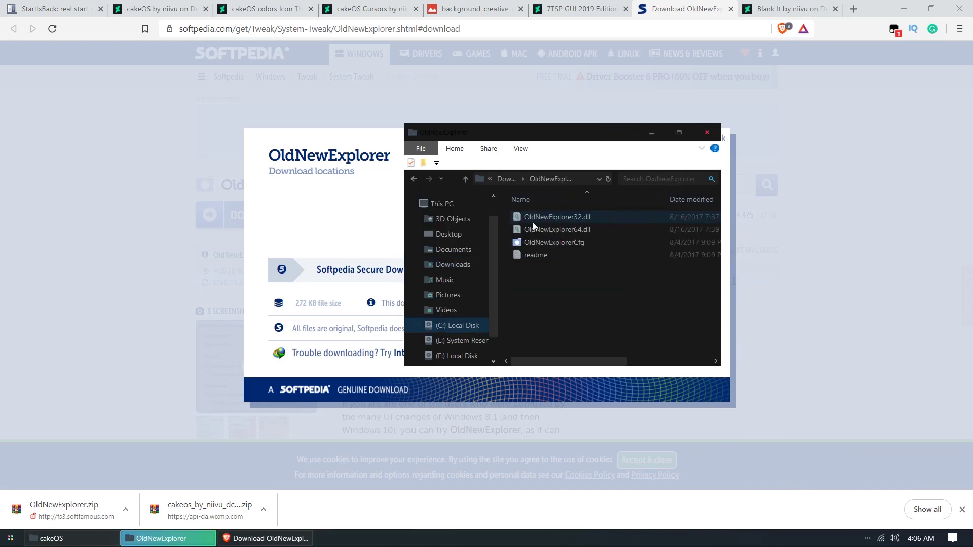
Step: Run OldNewExplorerCfg, install its shell extension, and close the configuration and folder windows
double_click(542, 242)
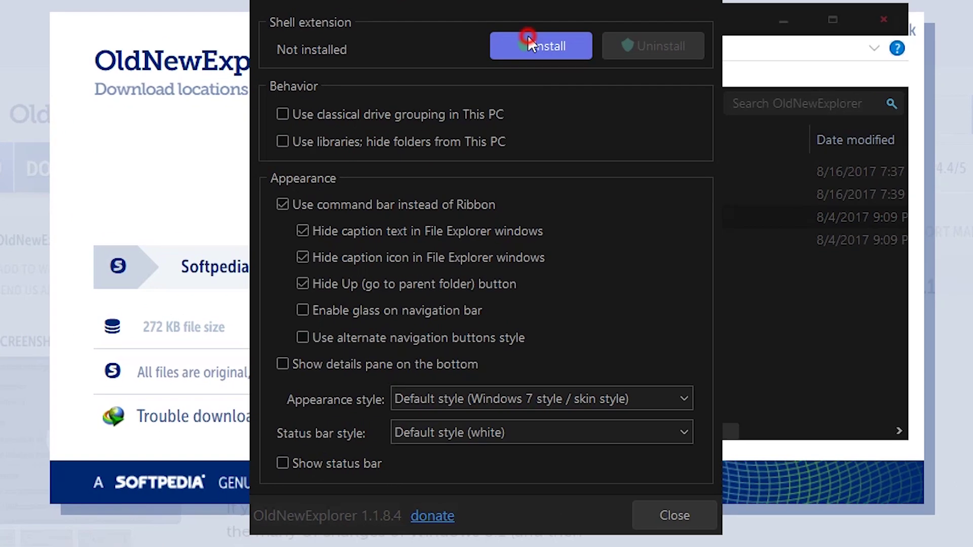
click(576, 29)
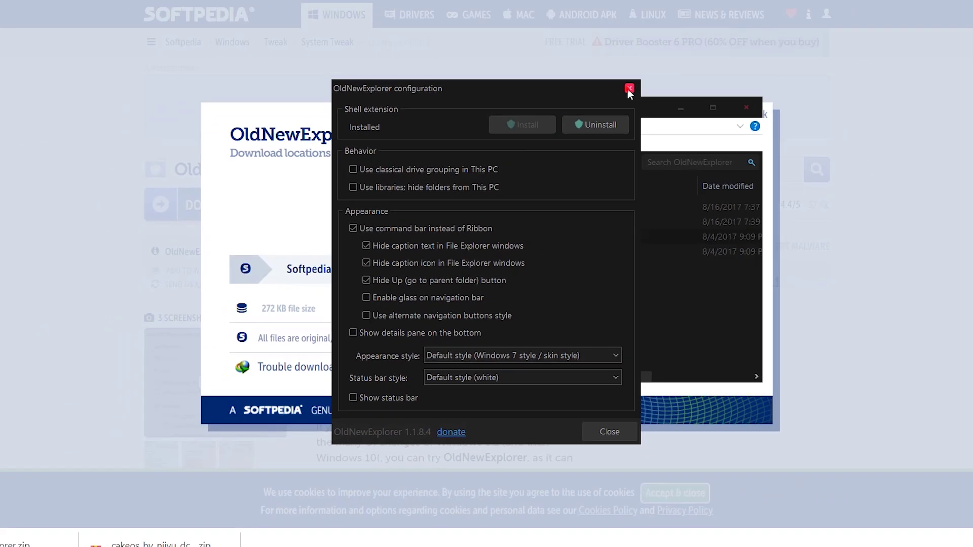
click(631, 89)
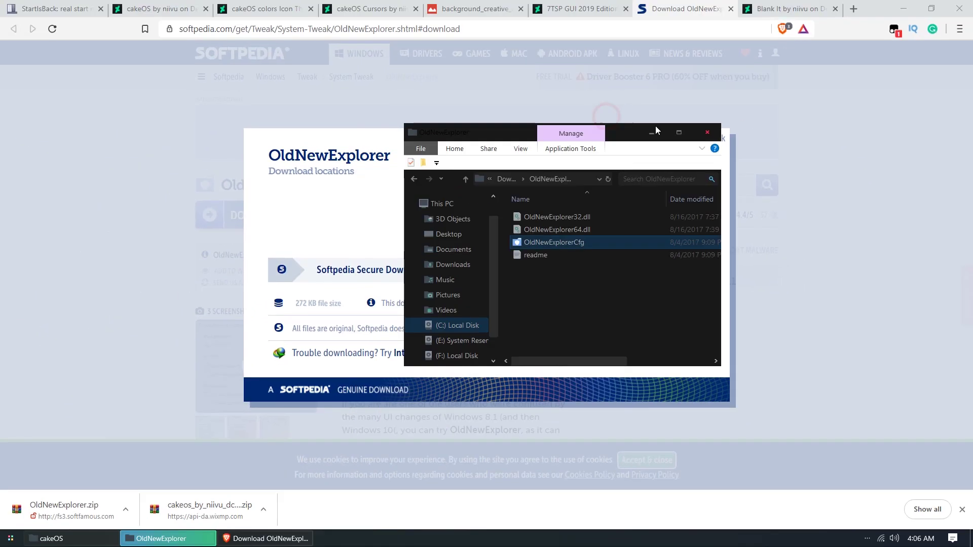
click(707, 132)
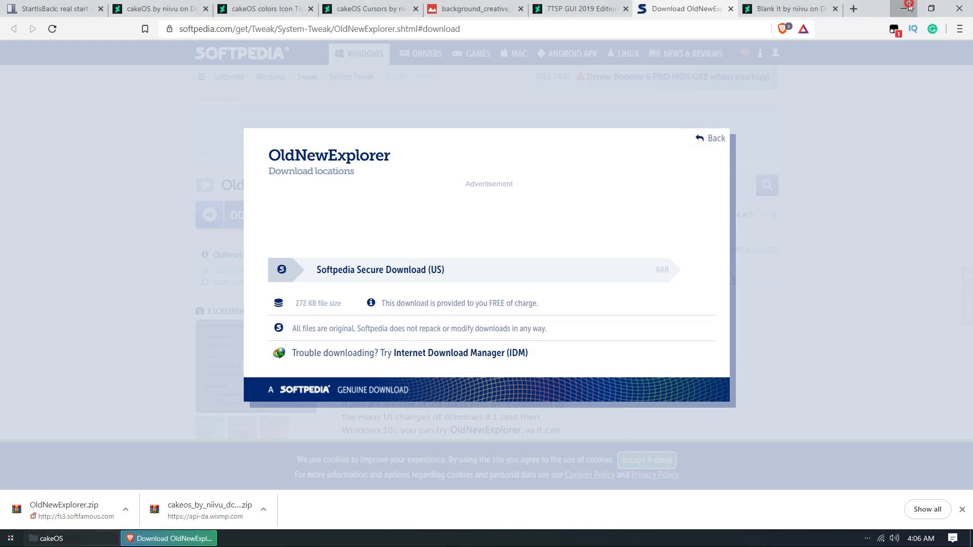
Step: Close the old cakeOS folder window and reopen Downloads in a fresh File Explorer window, with the browser minimized
click(904, 8)
click(67, 540)
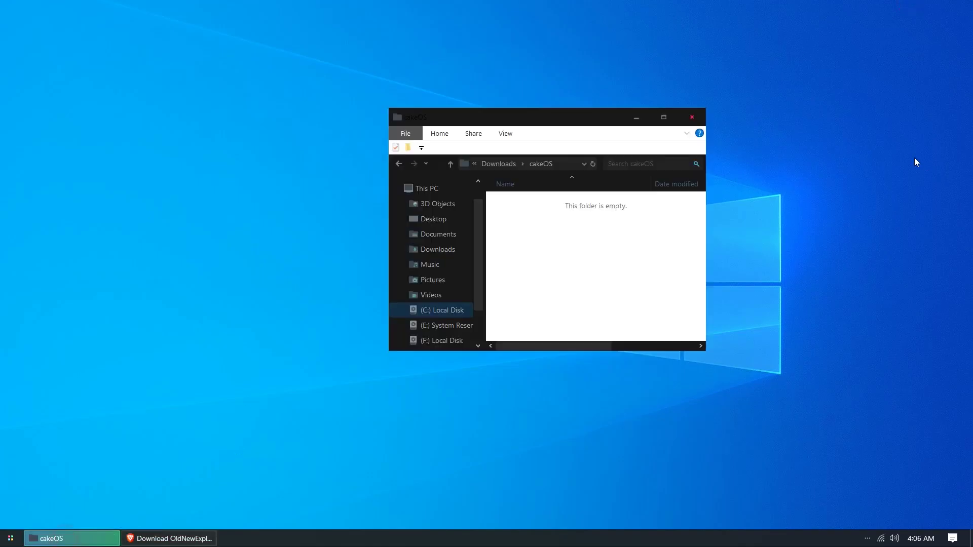
click(700, 115)
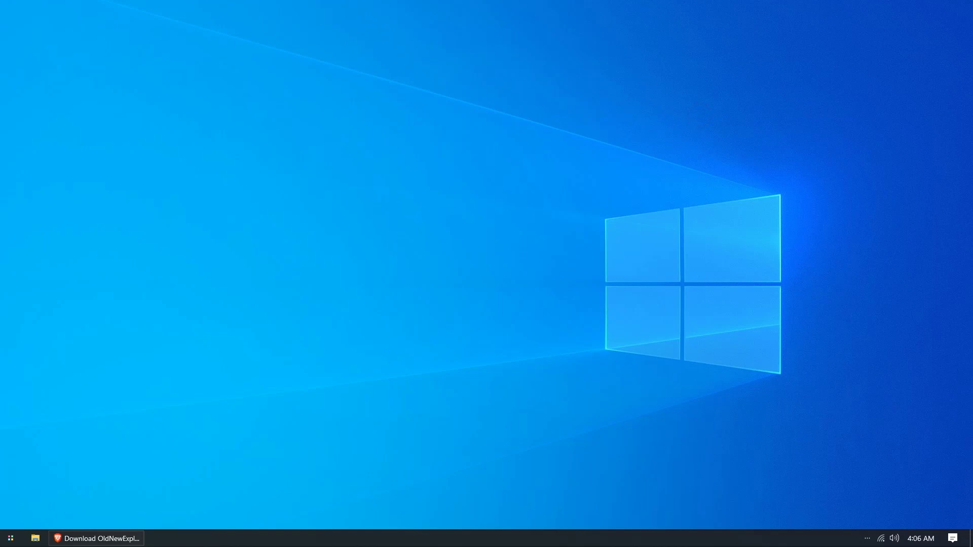
click(96, 539)
right_click(68, 510)
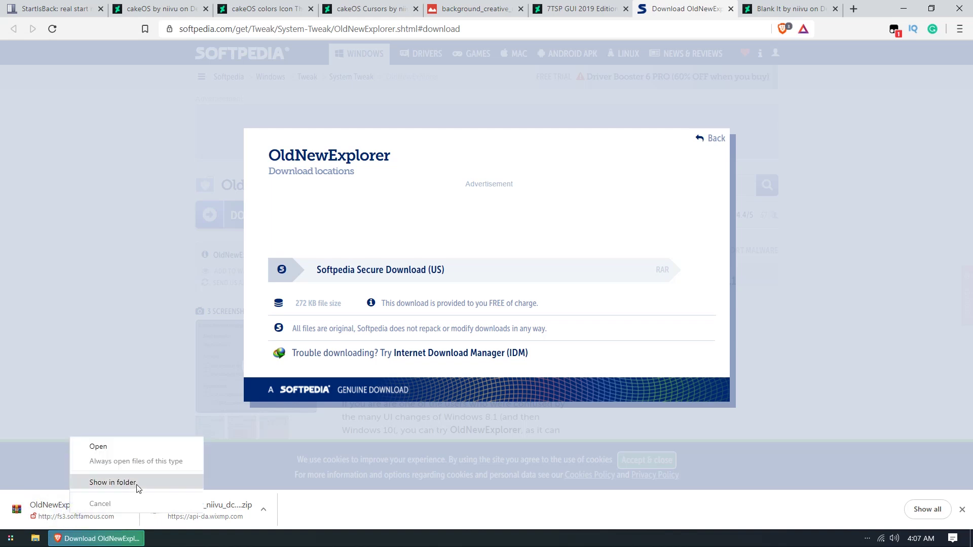
click(137, 488)
click(899, 7)
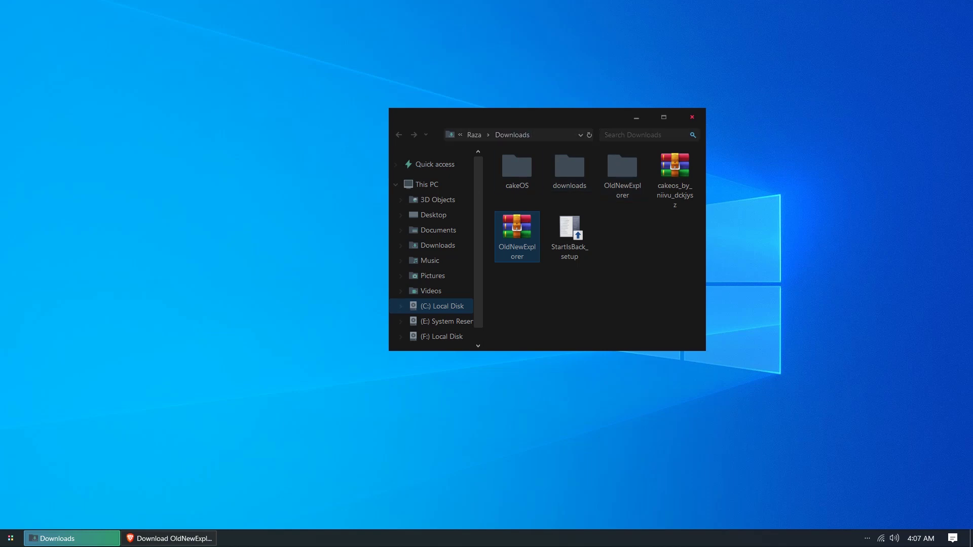
Step: Close the OldNewExplorer page in the browser and download the Blank It archive from its DeviantArt page
click(172, 539)
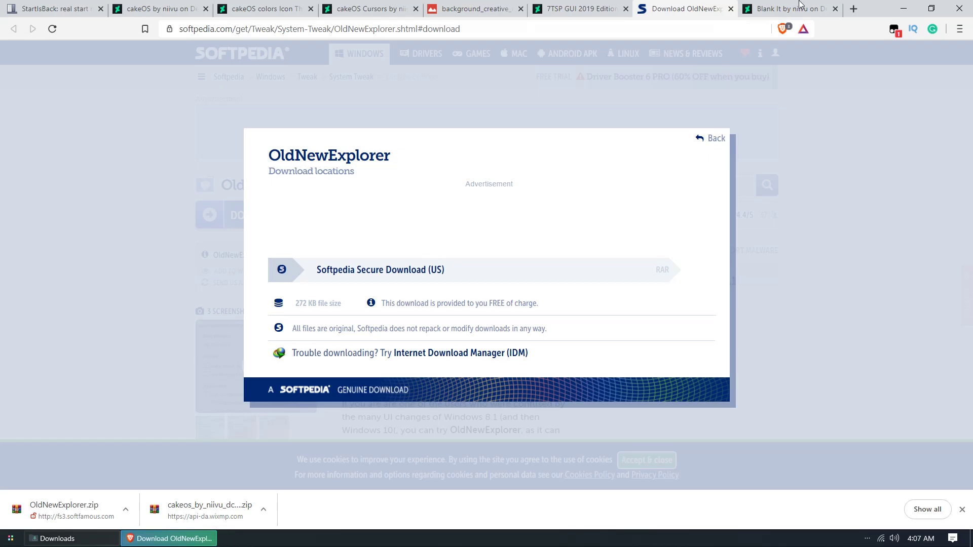
click(730, 8)
click(730, 8)
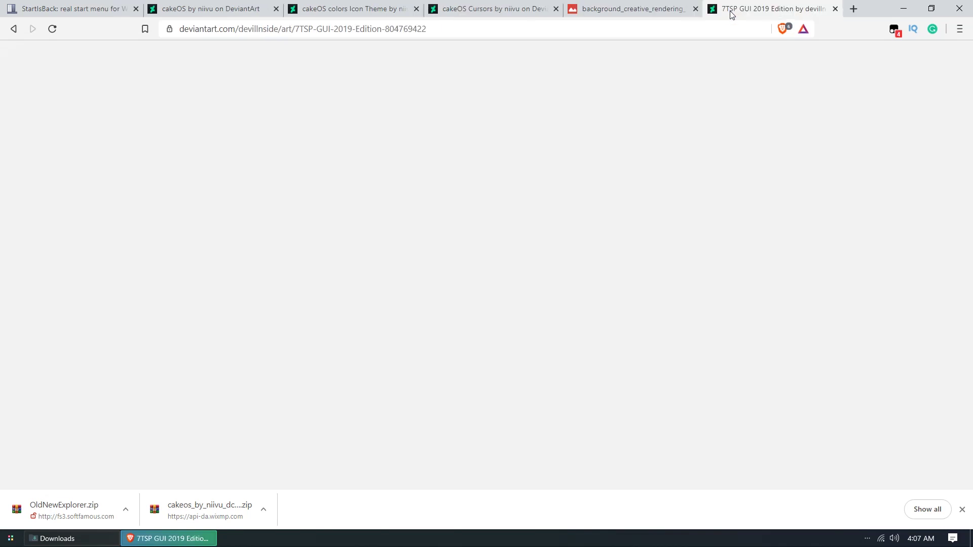
key(ctrl+shift+t)
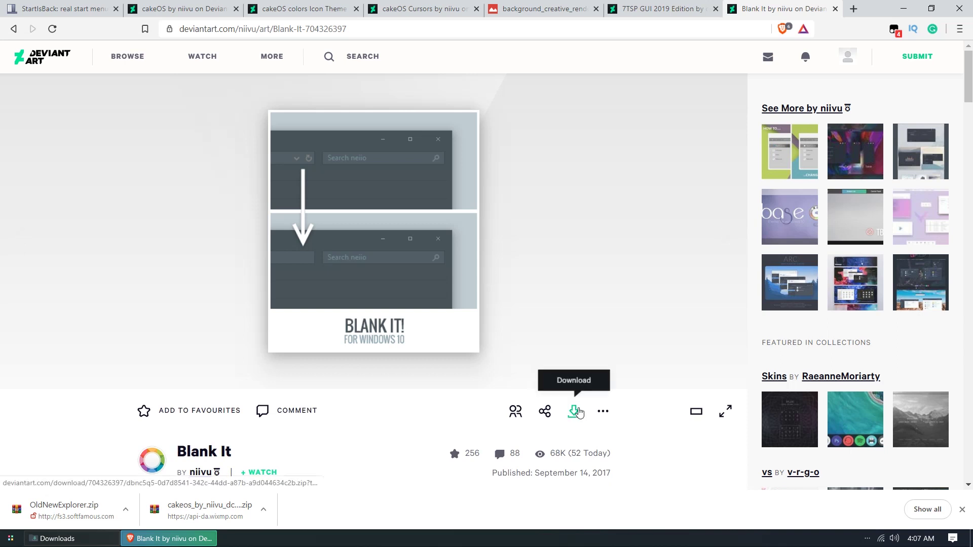
click(576, 411)
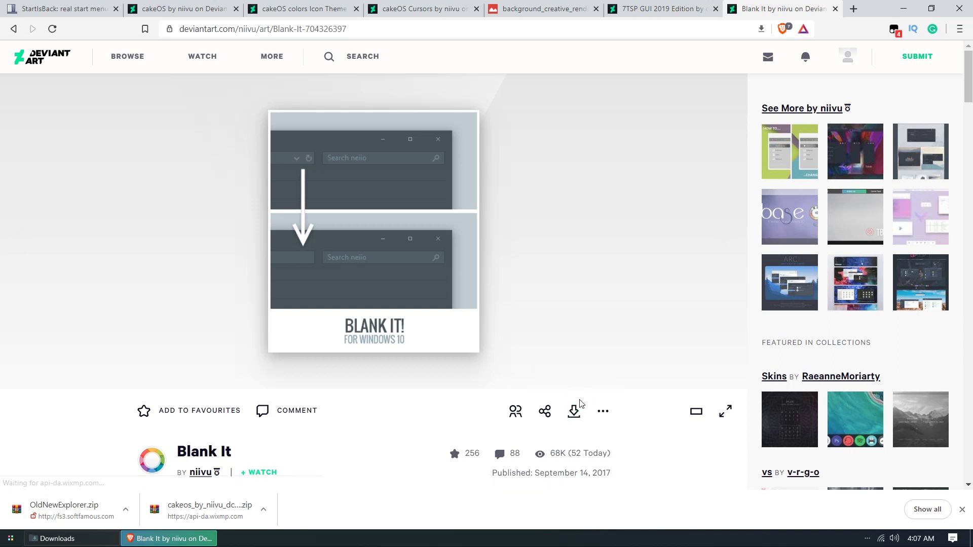
click(283, 293)
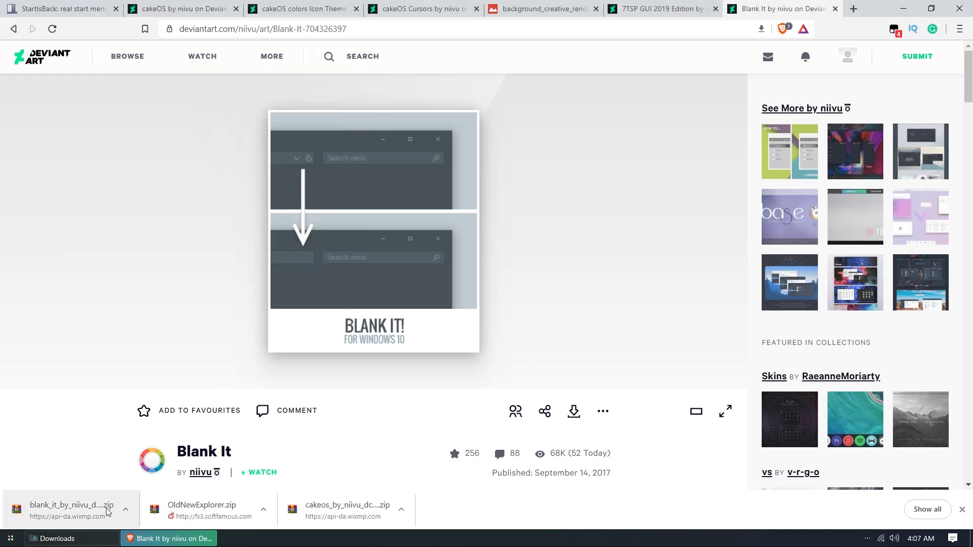
Step: Show the downloaded Blank It archive in its folder and extract it there
click(126, 507)
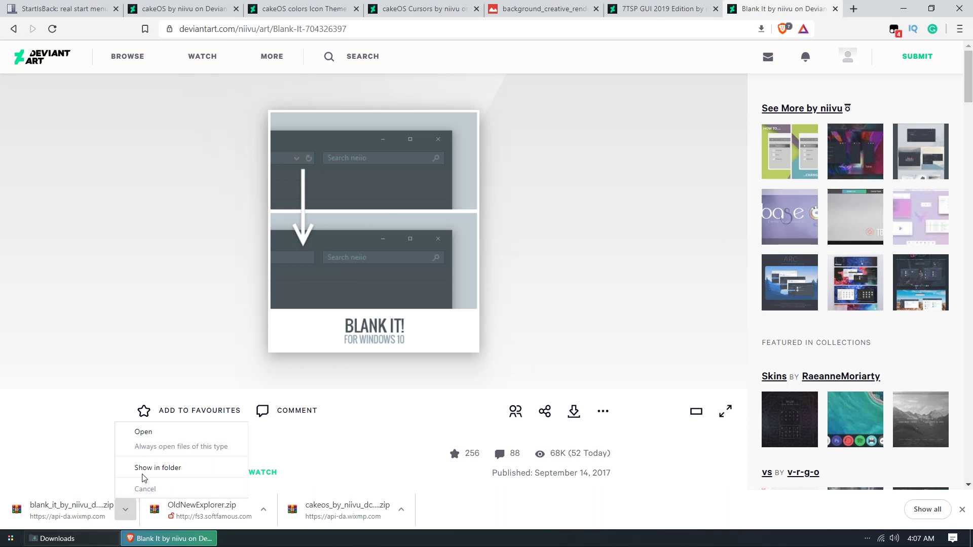
click(146, 469)
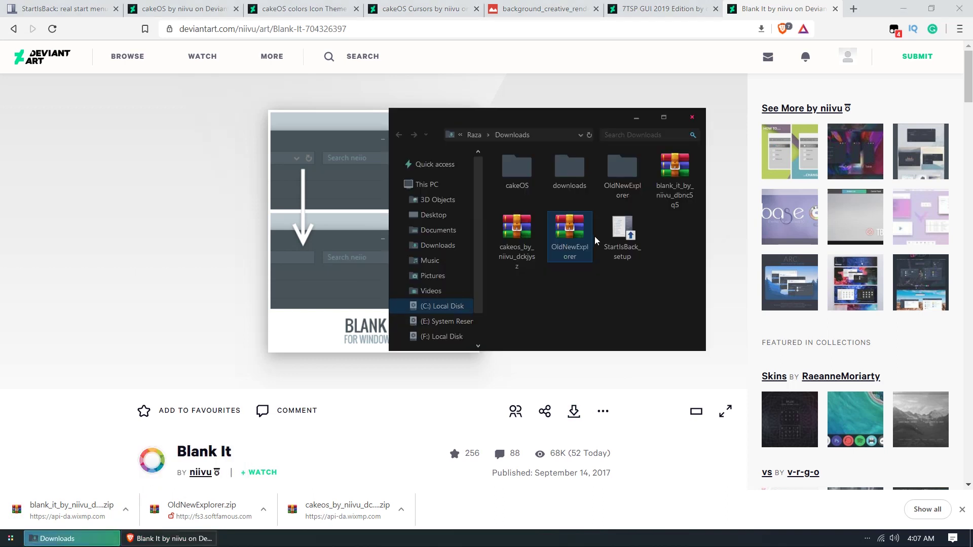
right_click(688, 167)
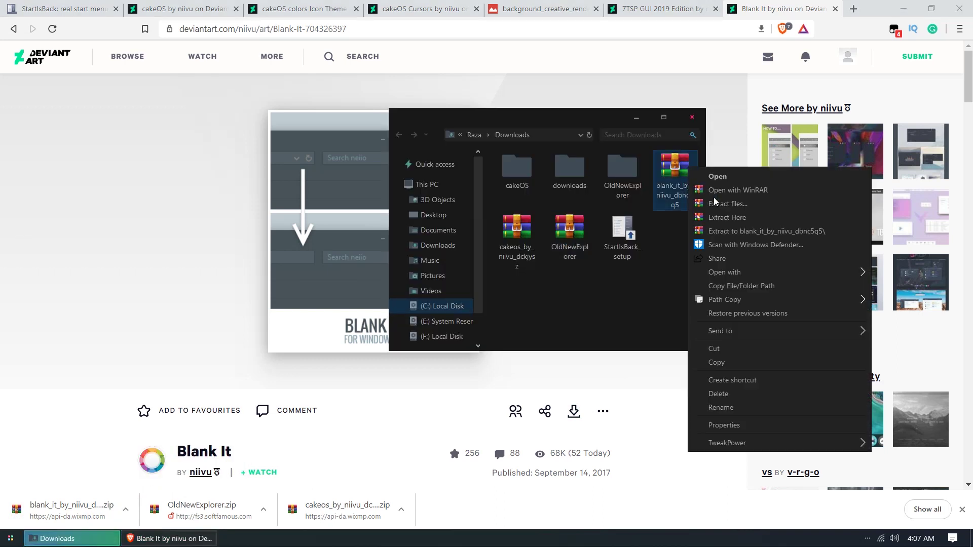
click(725, 217)
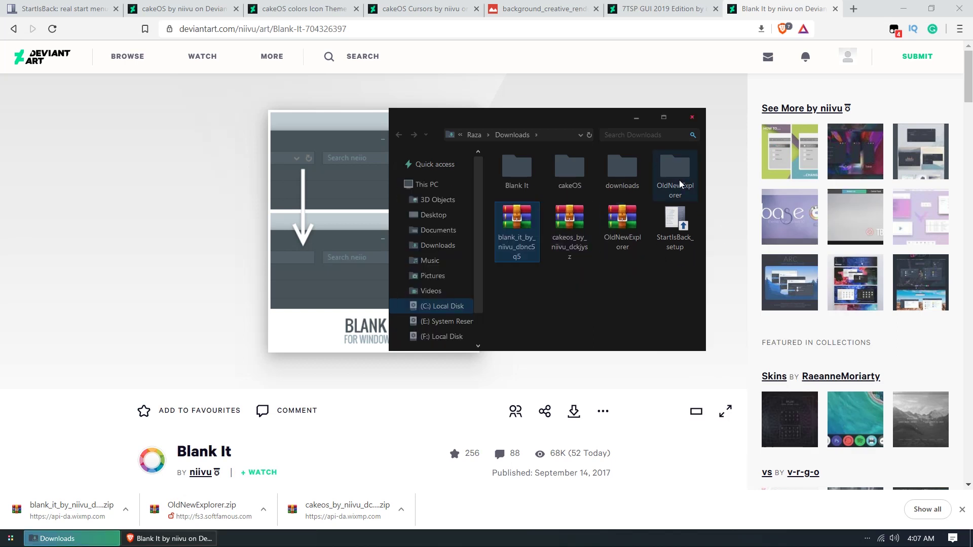
Step: Open the iPack folder inside the extracted Blank It folder
click(533, 178)
double_click(532, 178)
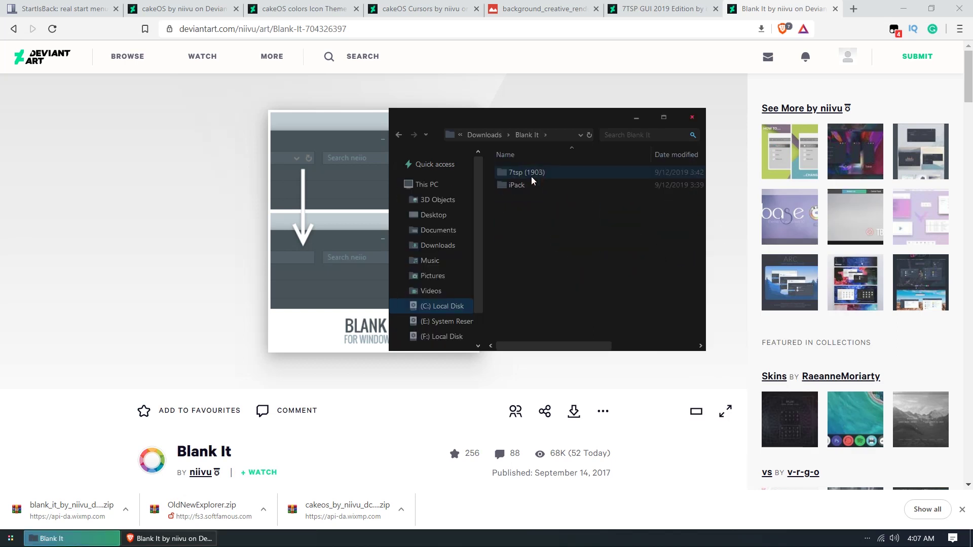
click(532, 185)
double_click(532, 185)
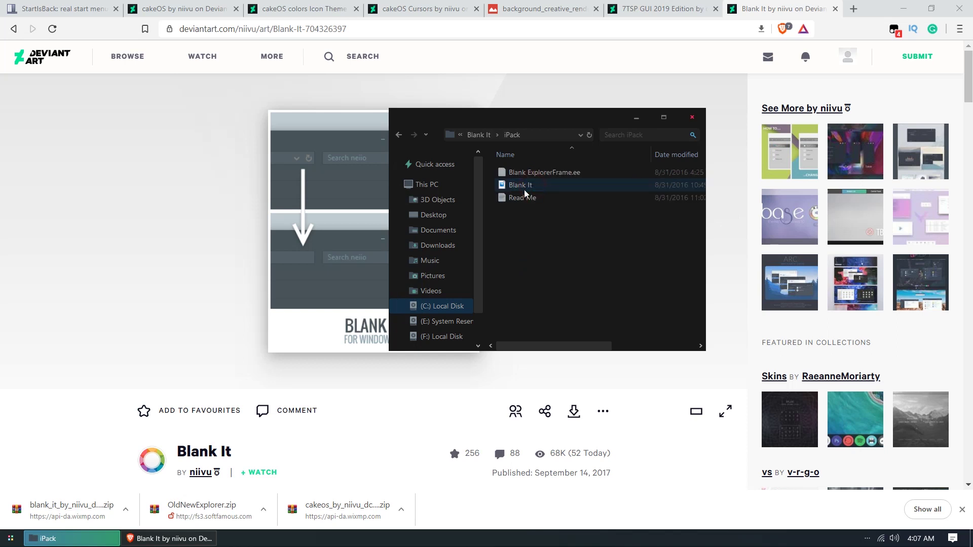
Step: Rename Blank ExplorerFrame.ee to Blank ExplorerFrame.exe, accepting the file extension change
right_click(543, 172)
click(615, 347)
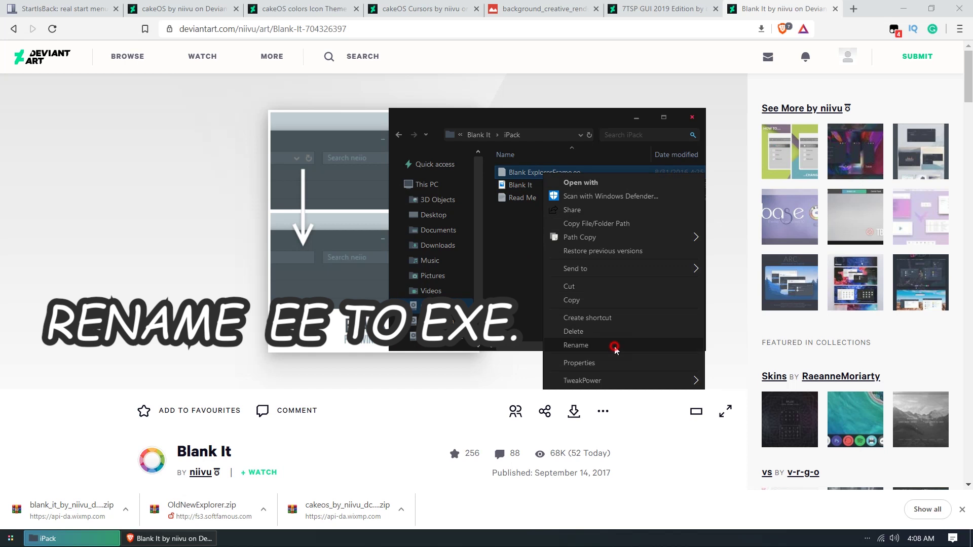
key(Right)
key(Right)
key(Right)
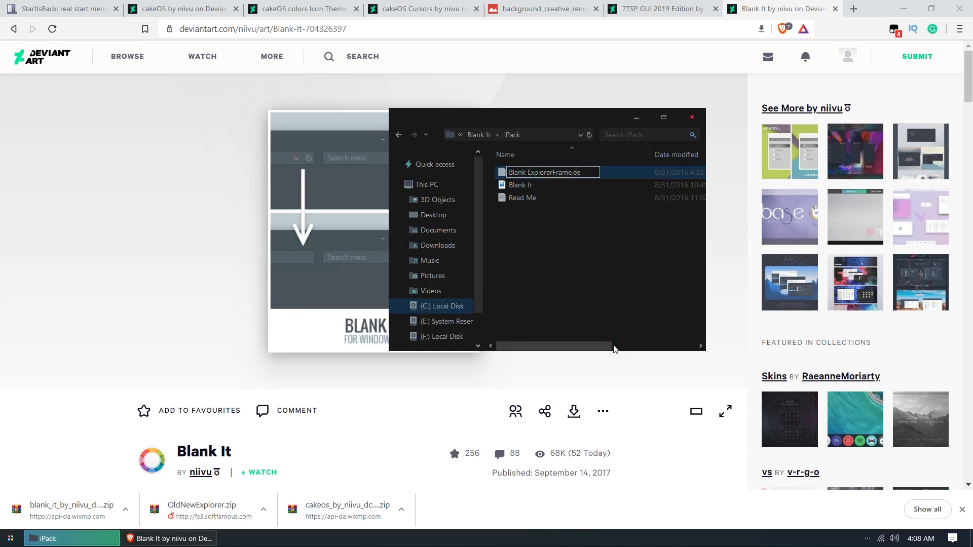
text(x)
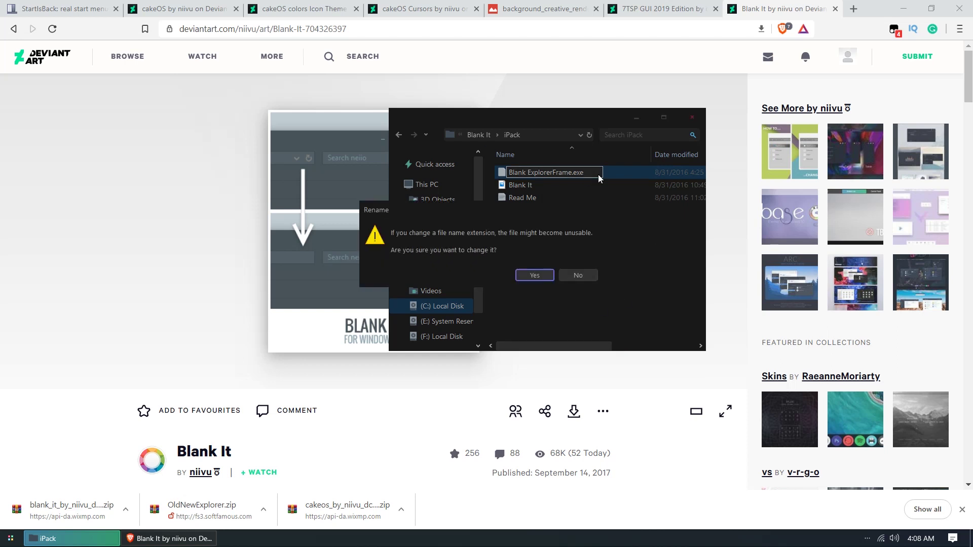
click(538, 279)
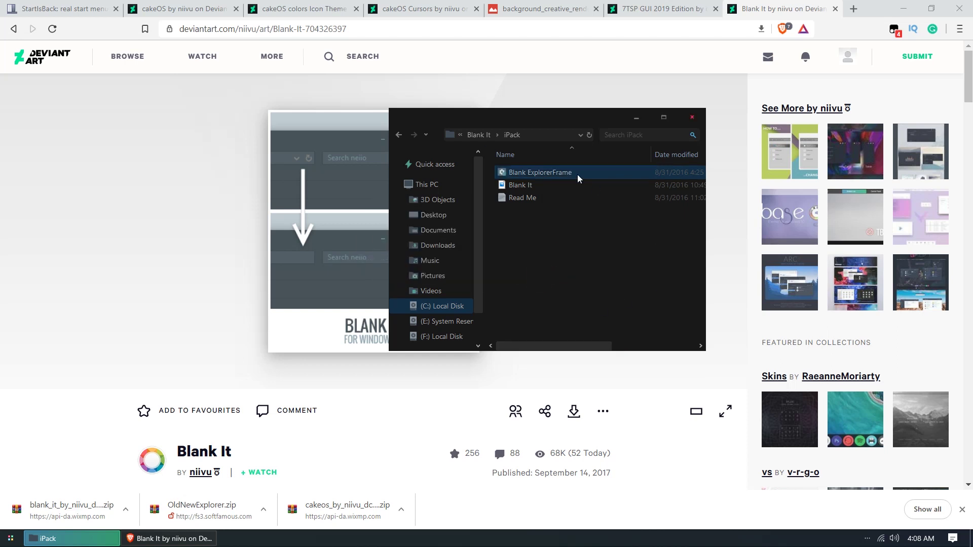
Step: Run Blank ExplorerFrame as administrator and minimize the iPack folder and browser windows
right_click(578, 172)
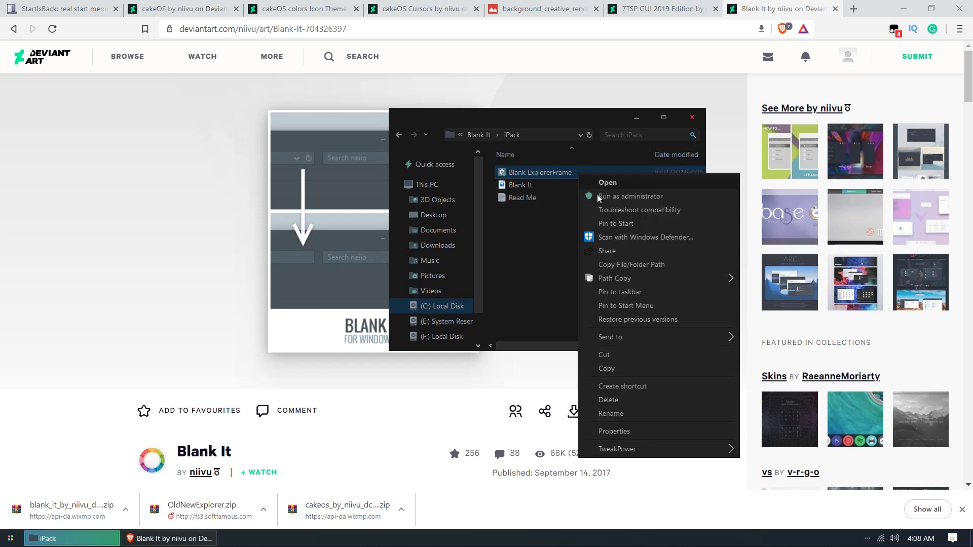
click(599, 195)
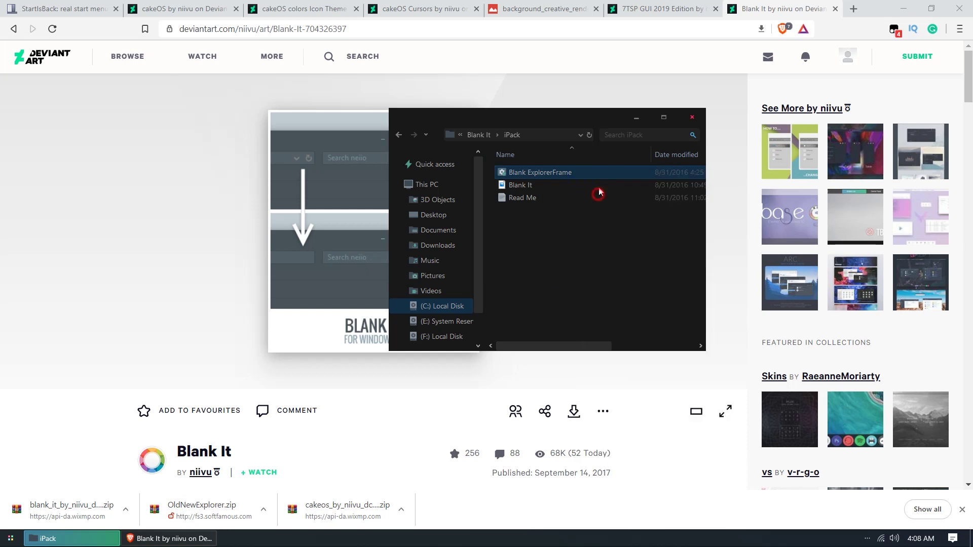
click(639, 120)
click(903, 9)
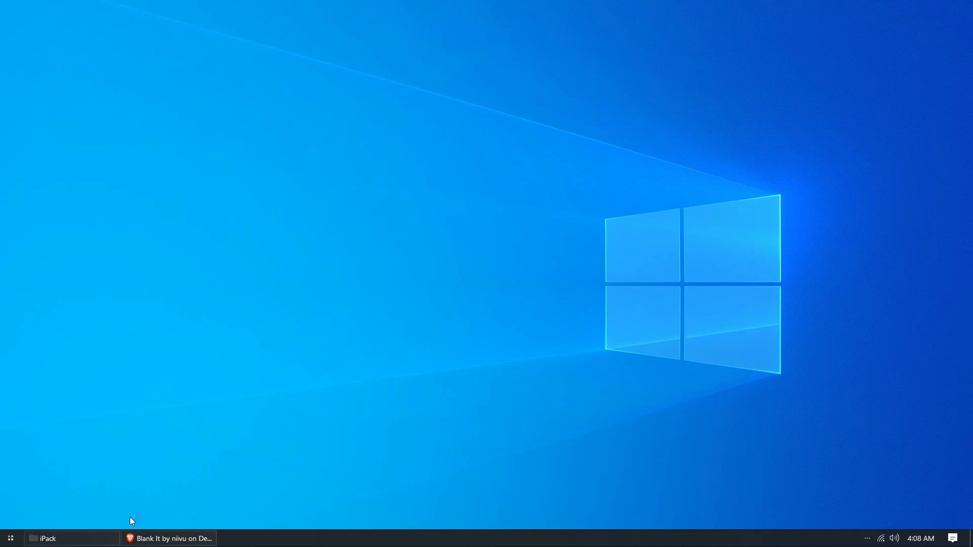
Step: Bring back the iPack folder, launch Blank ExplorerFrame from it, and minimize the folder window
click(43, 539)
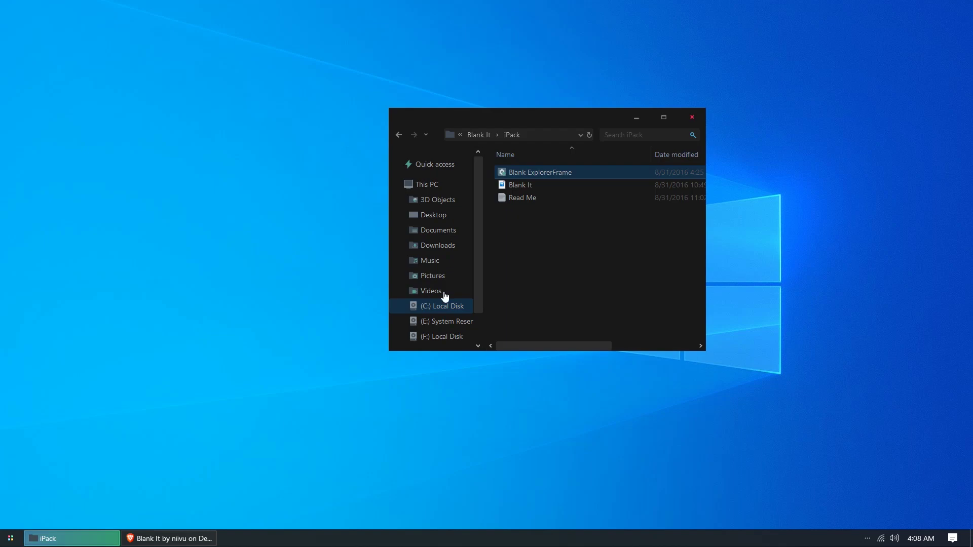
double_click(532, 171)
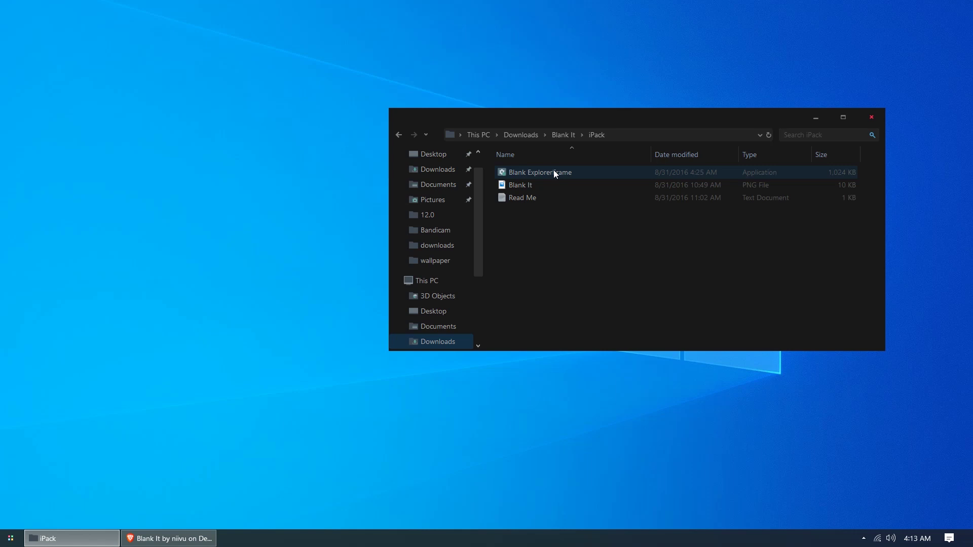
double_click(554, 172)
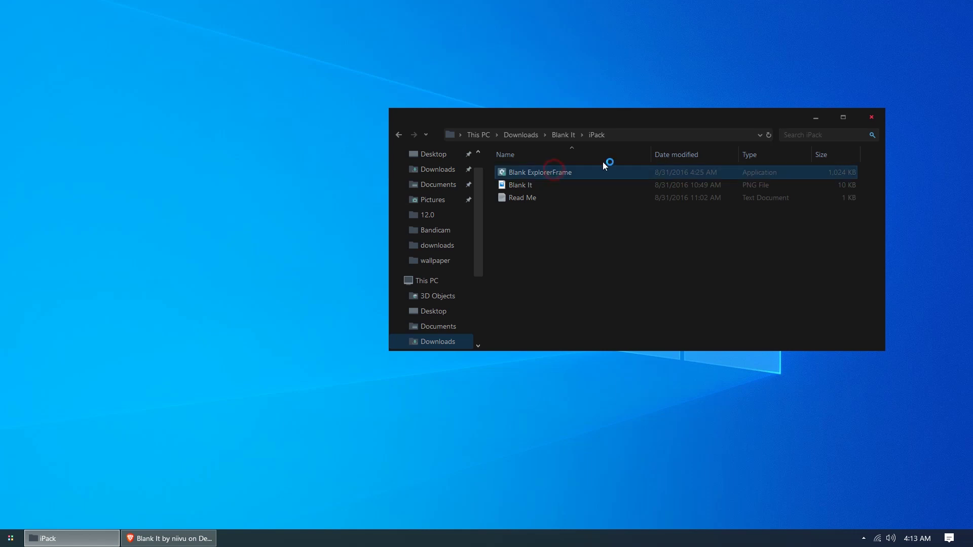
click(814, 113)
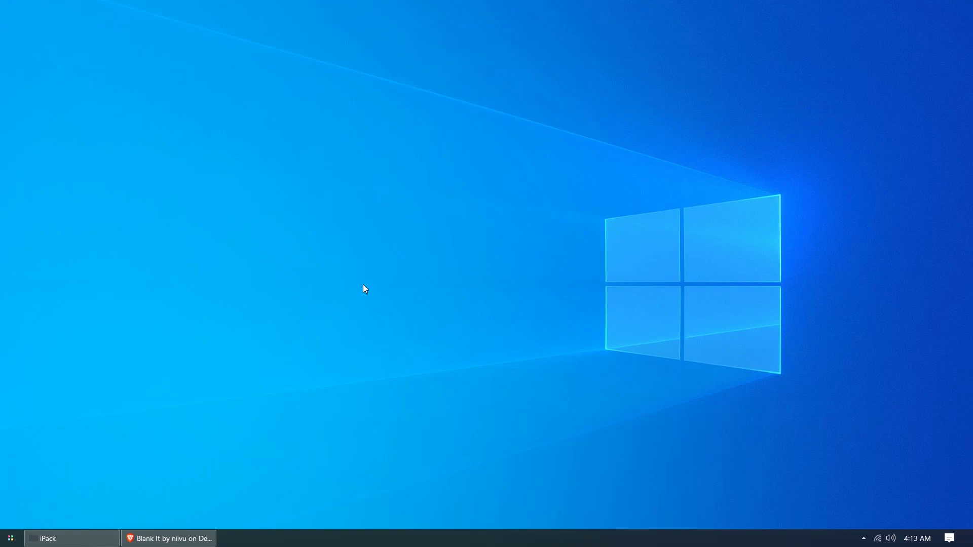
Step: Accept the agreement, install Blank ExplorerFrame by patching all files with a restore point, and finish with Reboot Now turned off
click(406, 359)
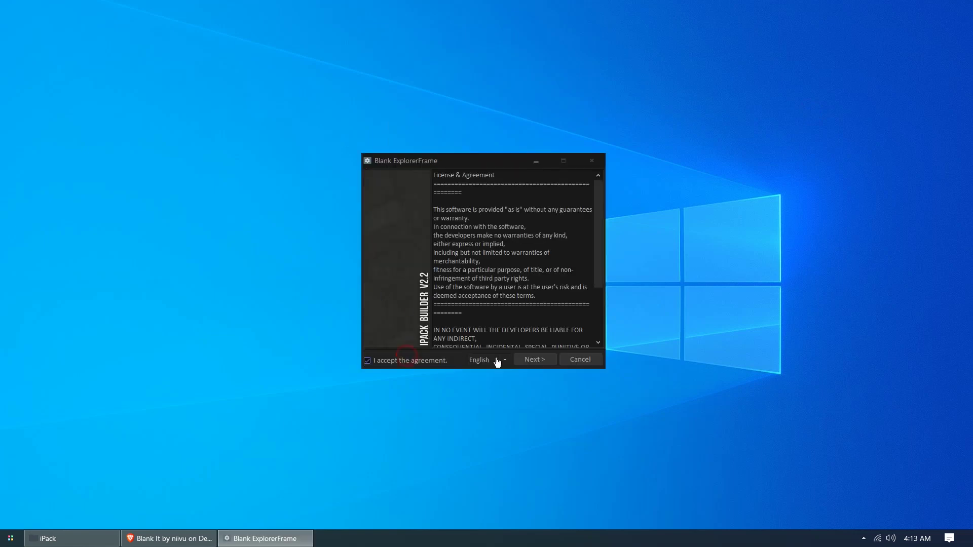
click(541, 359)
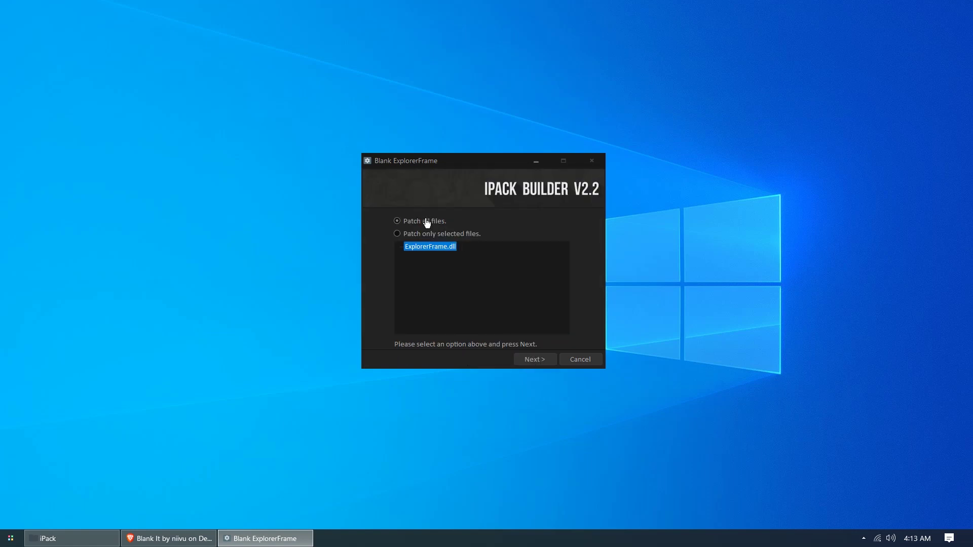
click(534, 361)
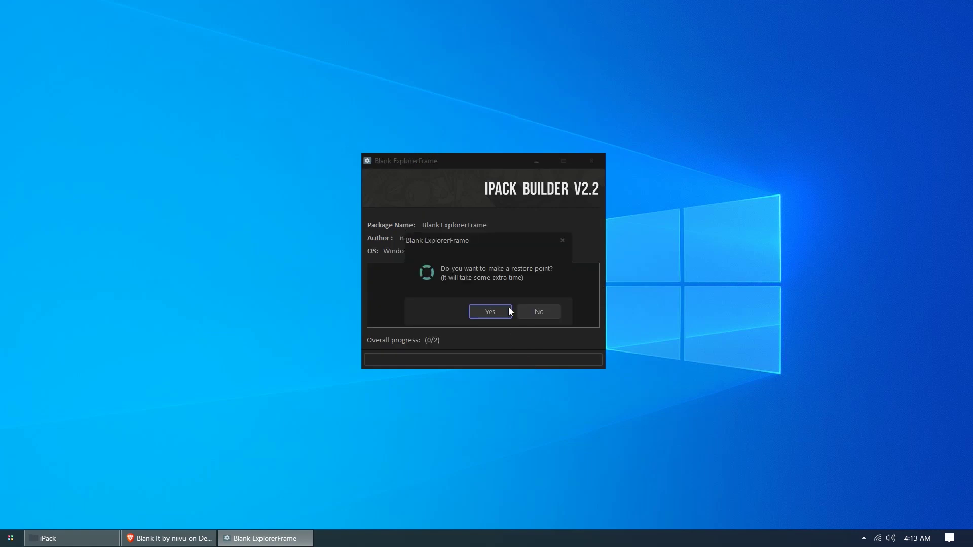
click(491, 312)
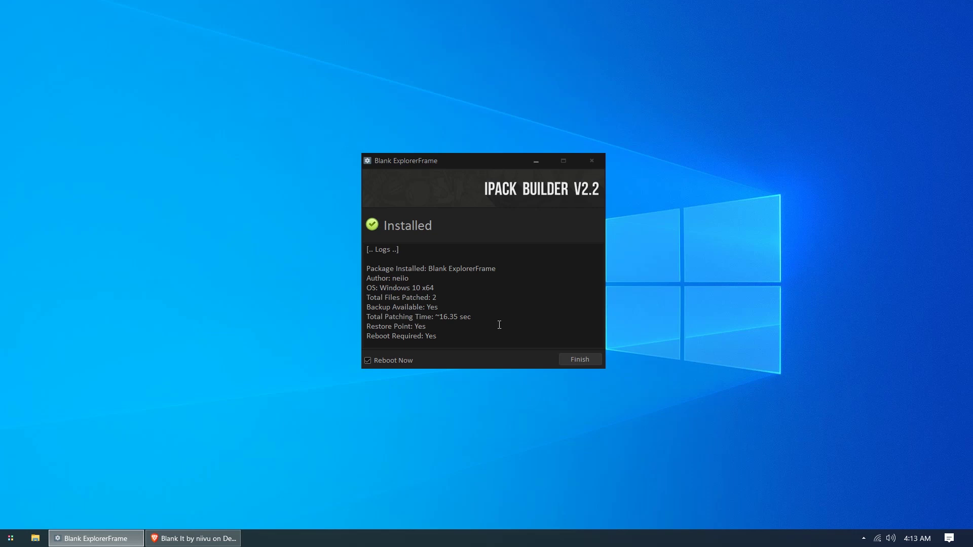
click(400, 361)
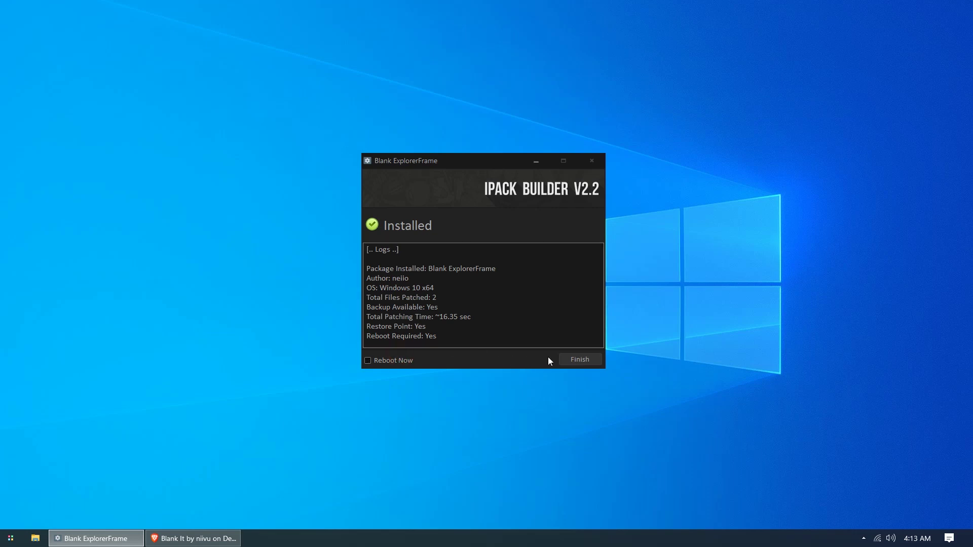
click(582, 360)
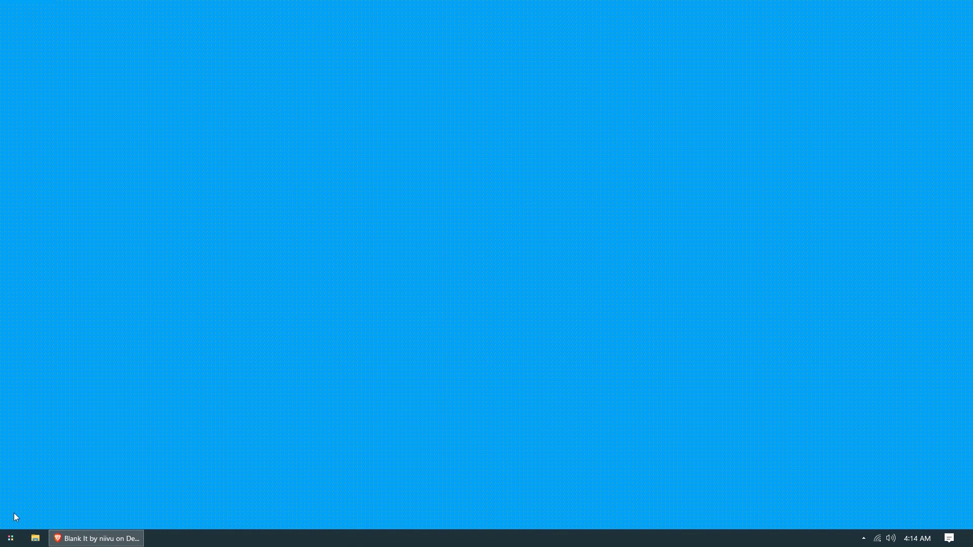
Step: Look over the Blank It preview on its DeviantArt page and minimize the browser
click(56, 538)
scroll(391, 401, down, 1)
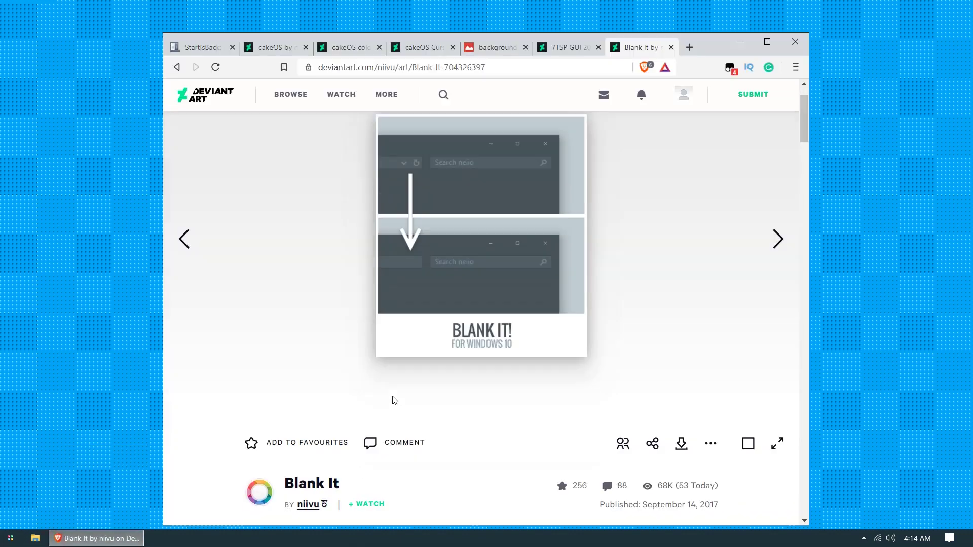
scroll(393, 400, up, 1)
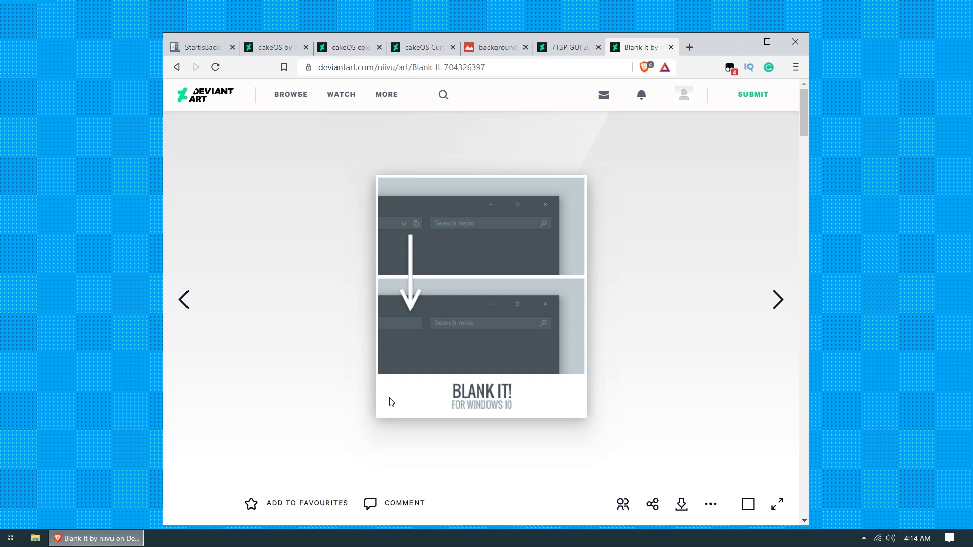
click(739, 42)
Step: Open Downloads in a new File Explorer window to check the address bar, and minimize the window
click(35, 538)
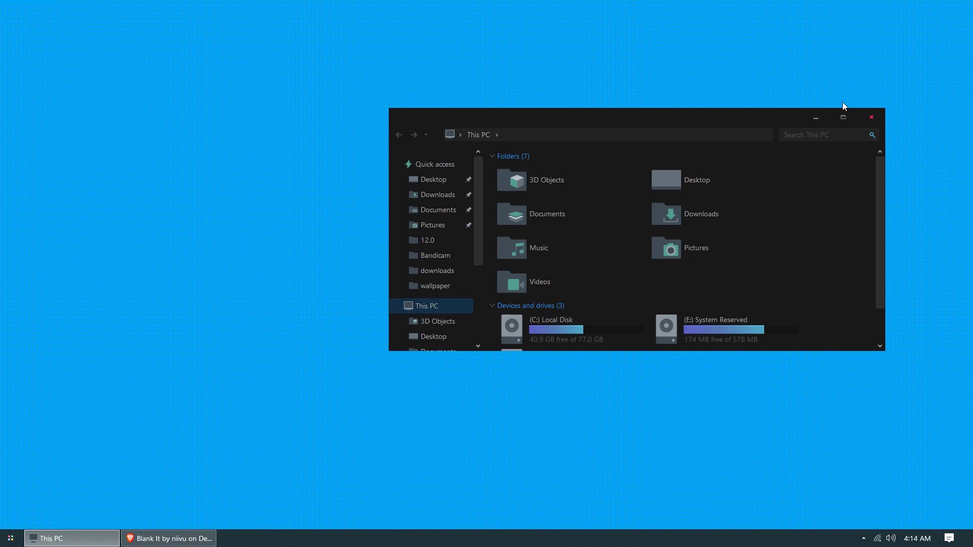
click(425, 196)
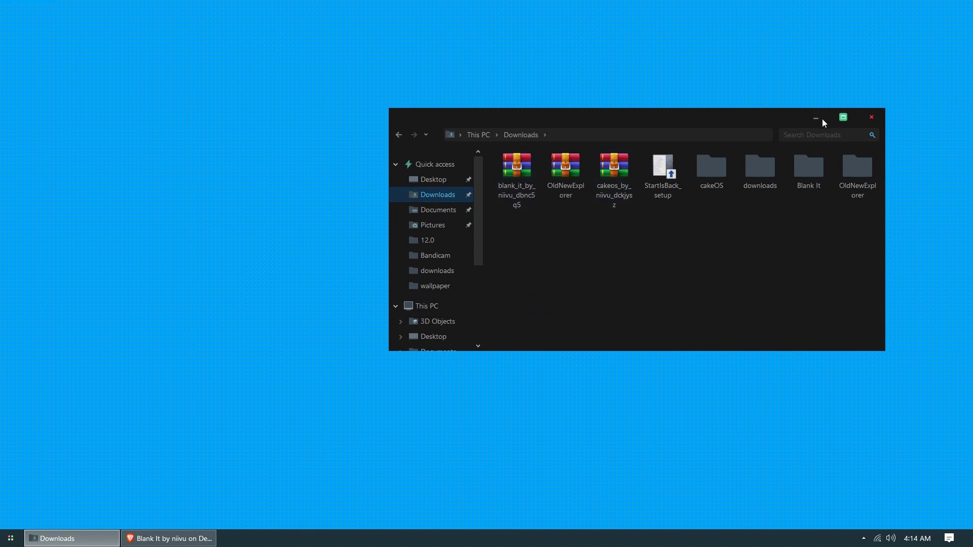
key(super+Down)
Step: Download the background_creative_rendering wallpaper from its Google Drive page into Downloads as a JPEG, and minimize the browser
click(169, 538)
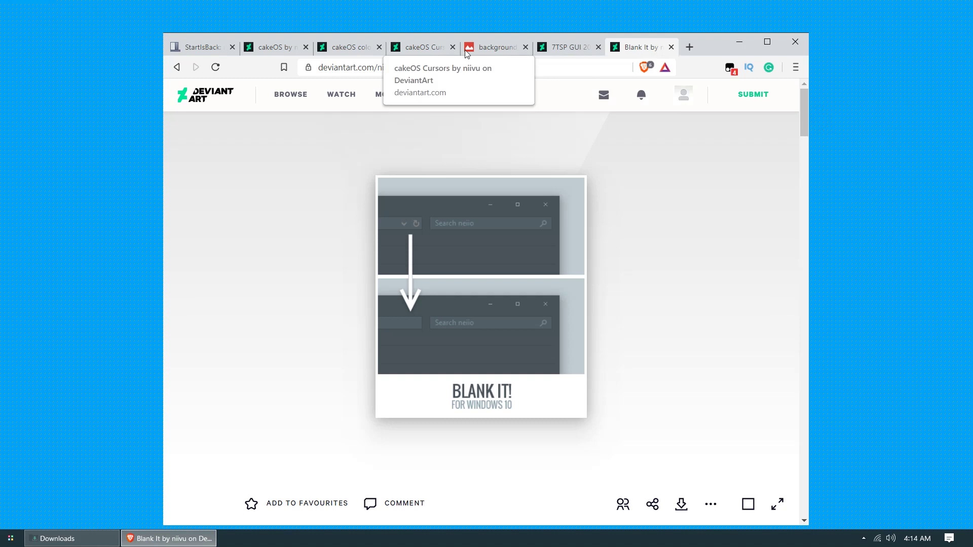
click(487, 52)
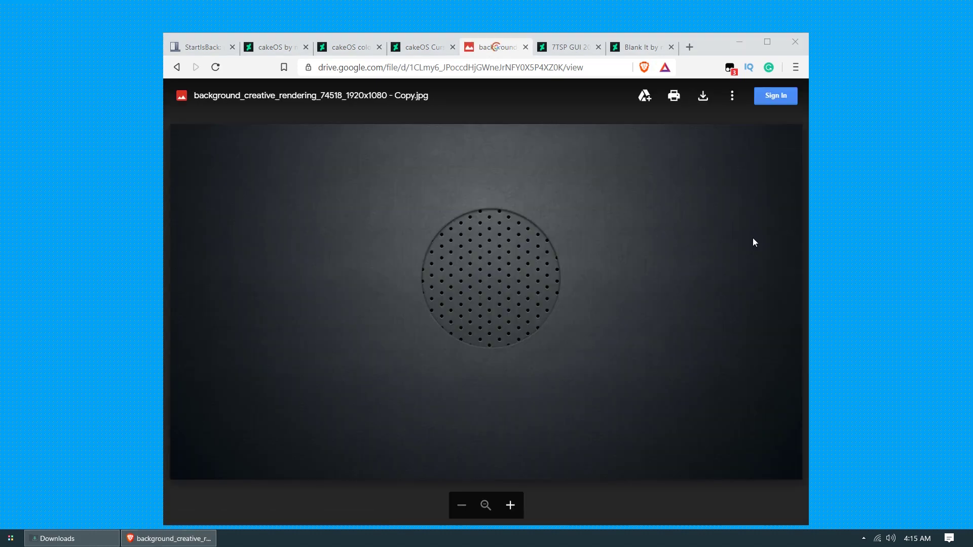
click(705, 96)
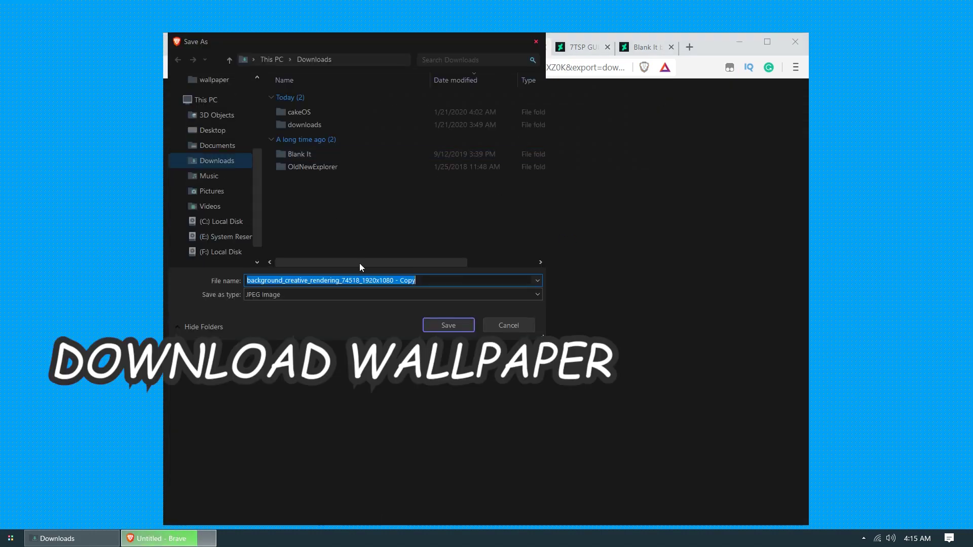
click(449, 325)
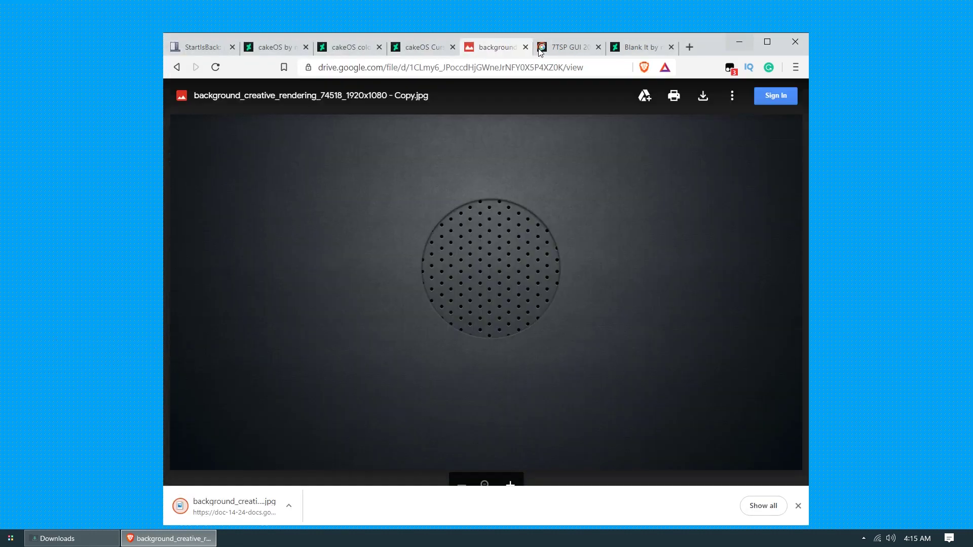
click(739, 42)
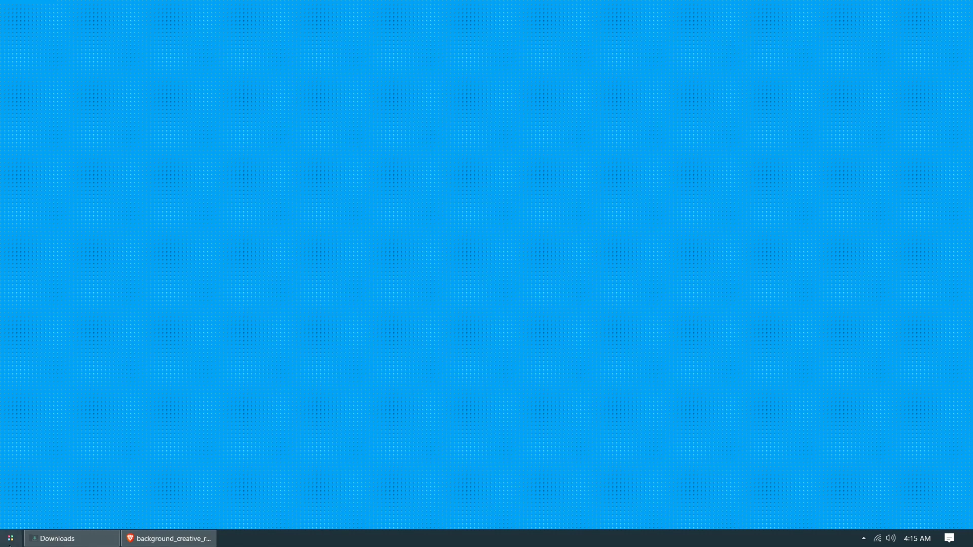
Step: Set the downloaded background_creative_rendering image in Downloads as the desktop background and minimize the folder window
click(56, 540)
right_click(508, 249)
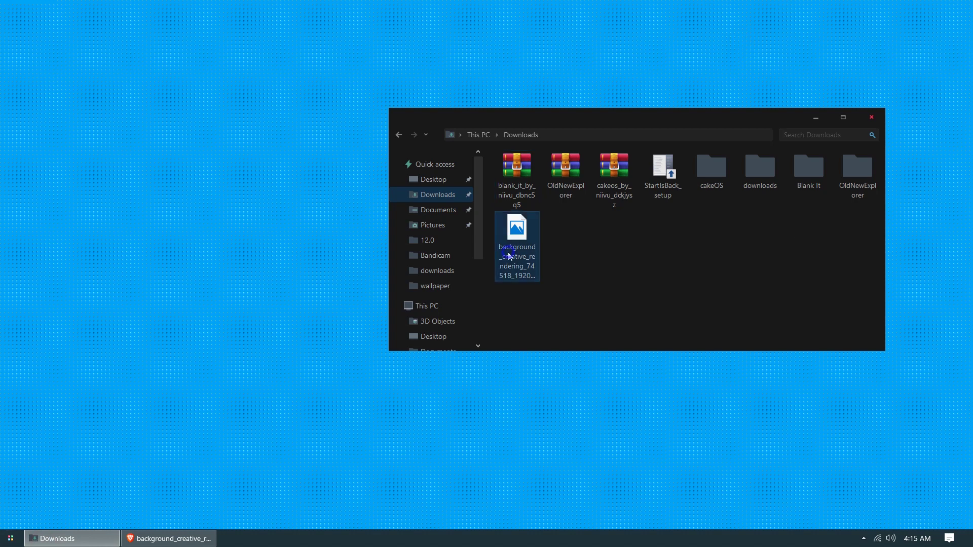
click(554, 234)
click(815, 117)
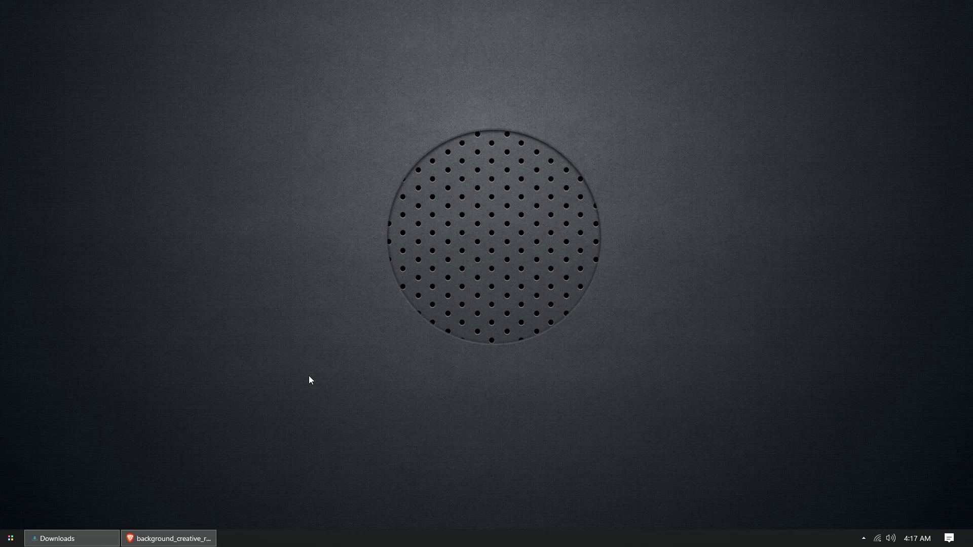
Step: Restore the browser and close the background_creative_rendering and Blank It pages
click(199, 538)
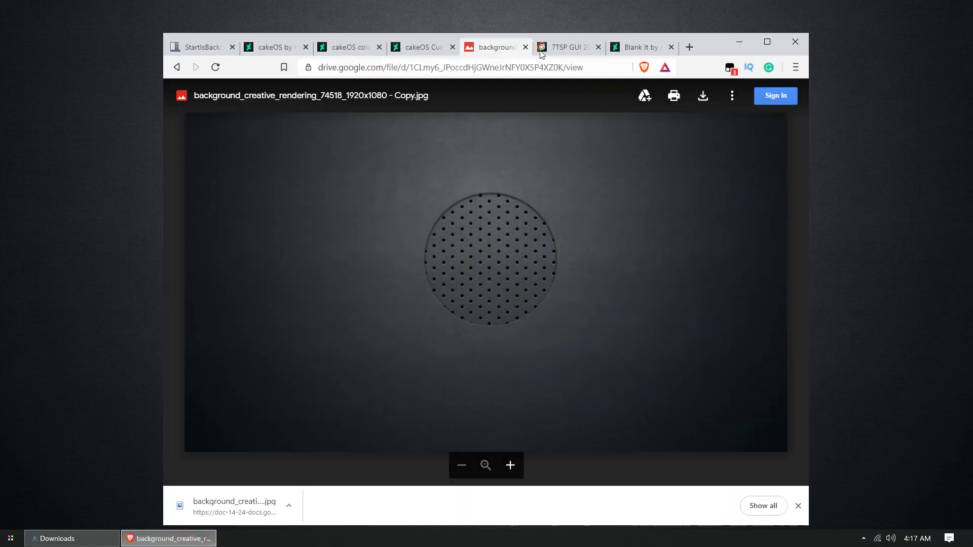
click(526, 47)
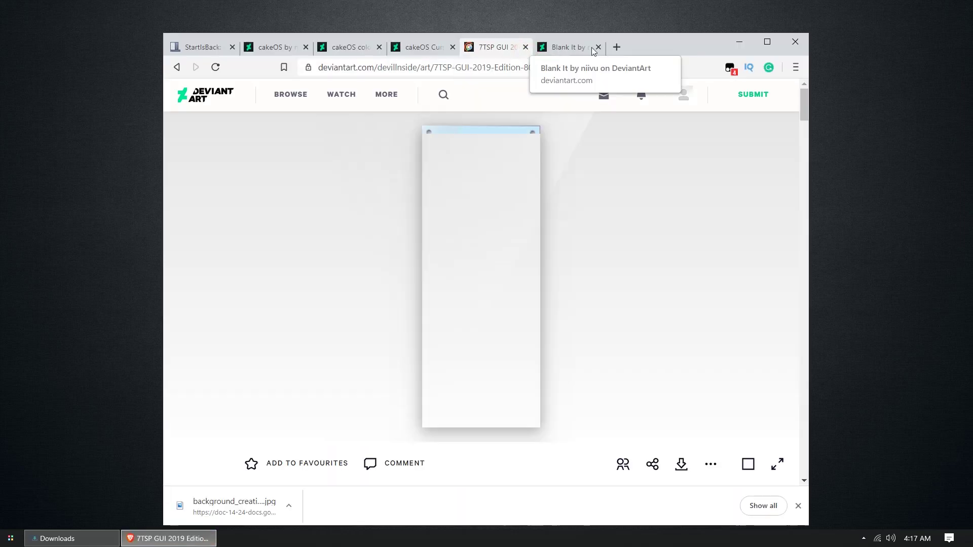
click(598, 47)
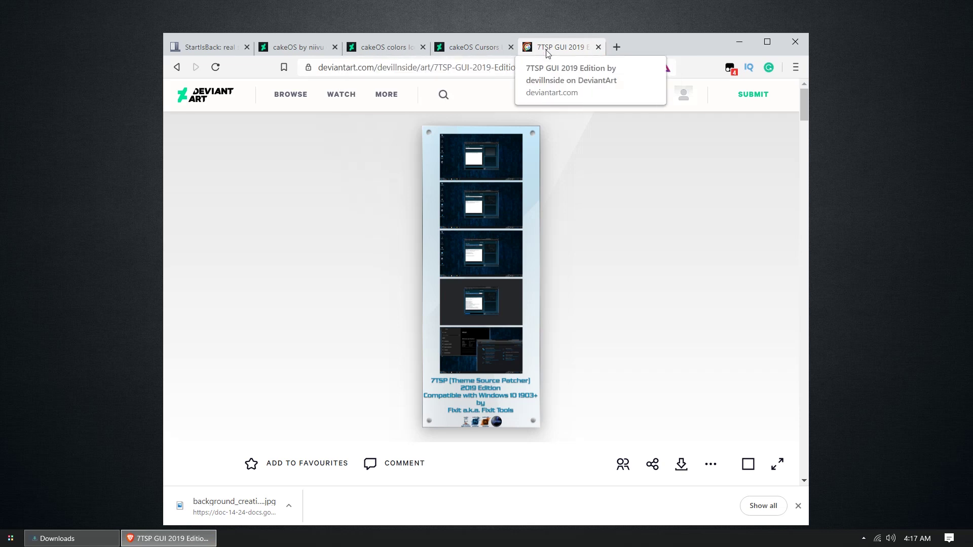
Step: Download the 7TSP GUI 2019 Edition ZIP archive from its DeviantArt page into Downloads
scroll(582, 206, down, 2)
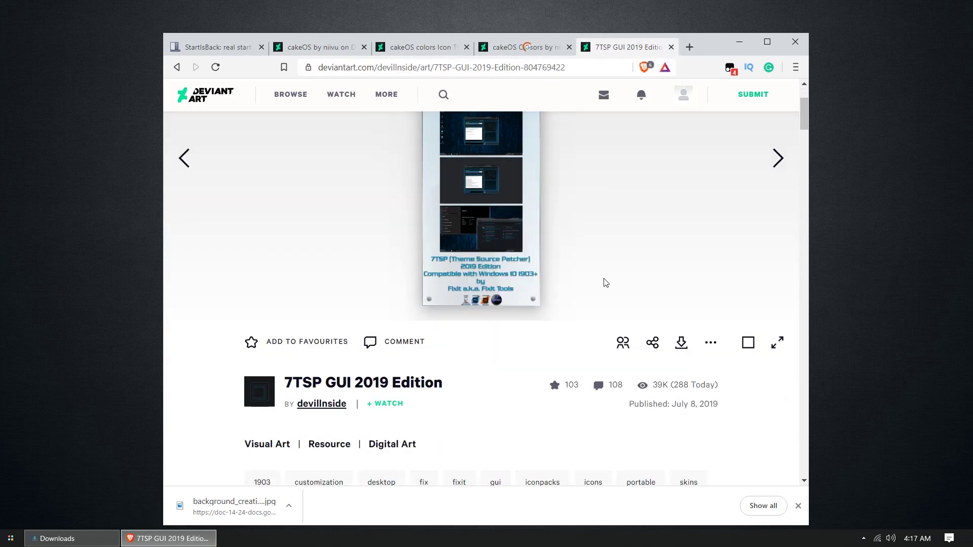
click(682, 345)
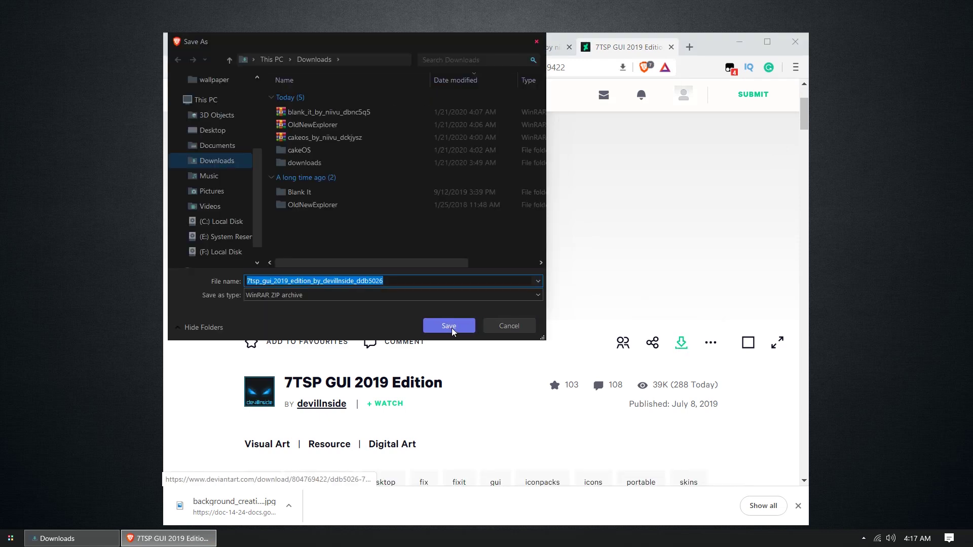
click(451, 328)
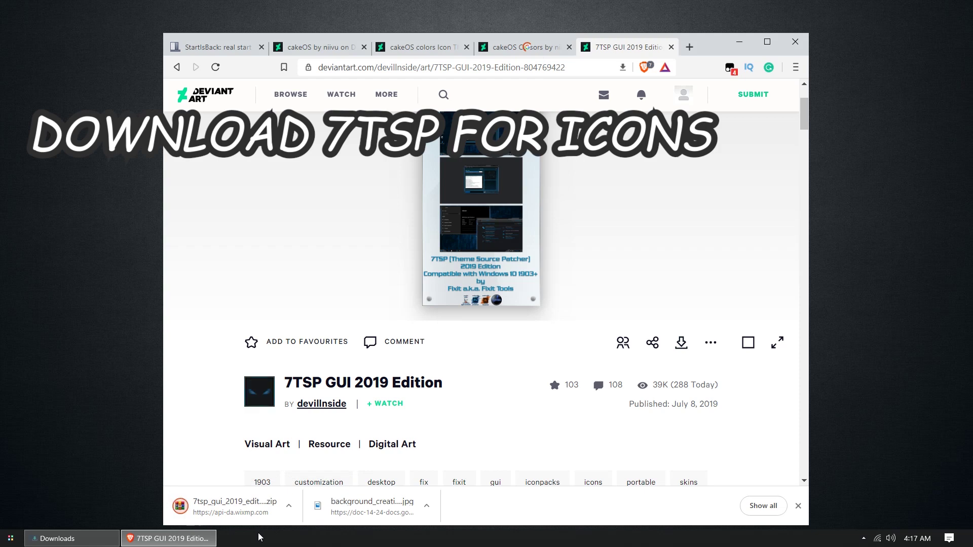
Step: Extract the downloaded 7tsp_gui_2019_edition archive directly into the Downloads folder
click(72, 539)
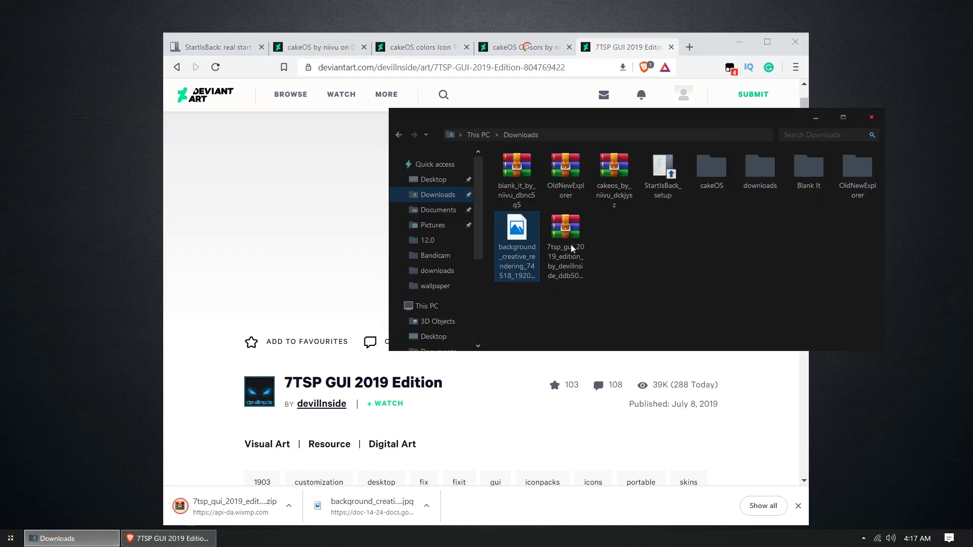
right_click(562, 233)
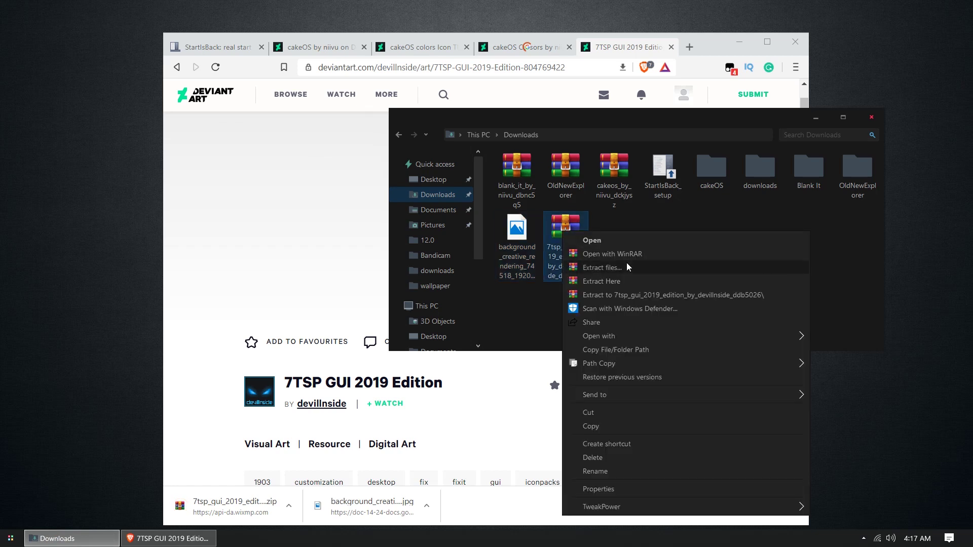
click(633, 280)
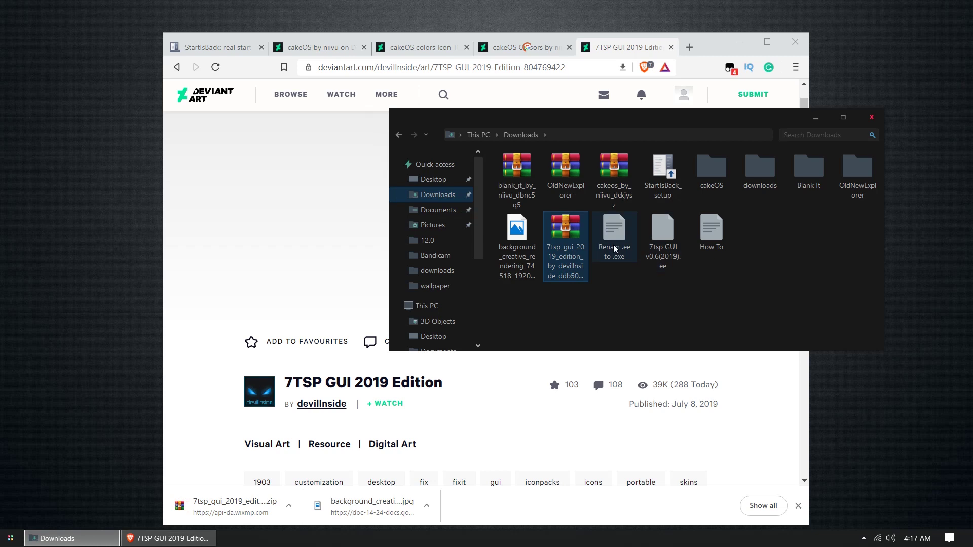
Step: Create a folder named 7tsp in Downloads and move the three extracted 7TSP files into it
right_click(625, 283)
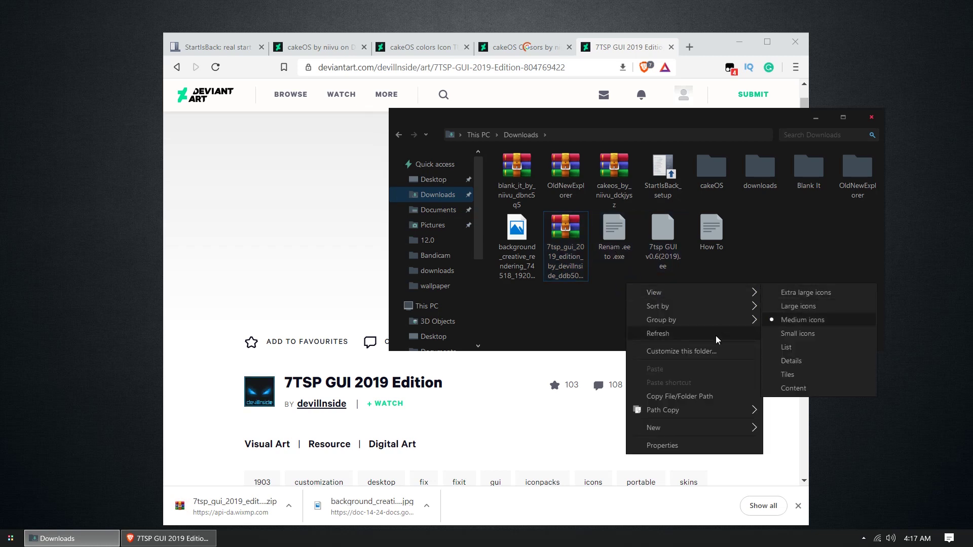
mouse_move(750, 428)
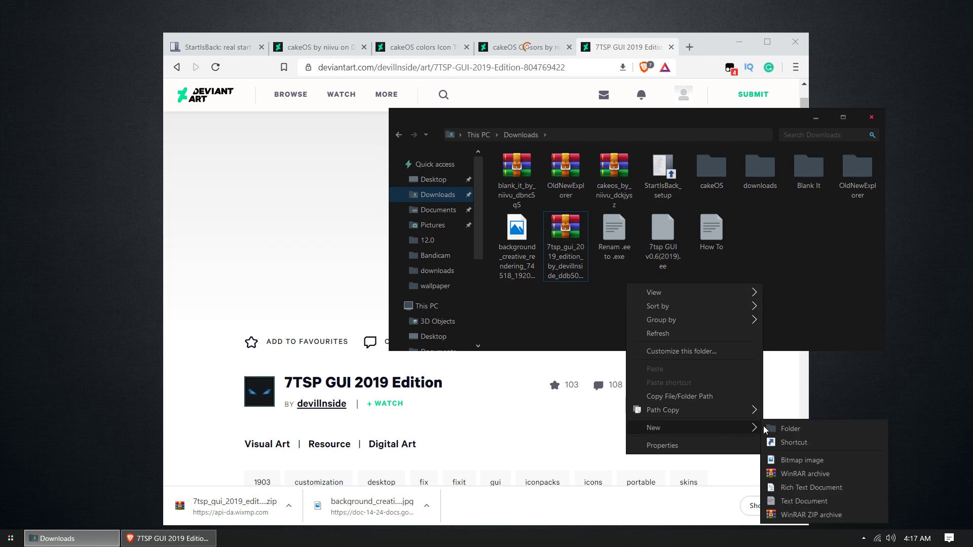
click(788, 429)
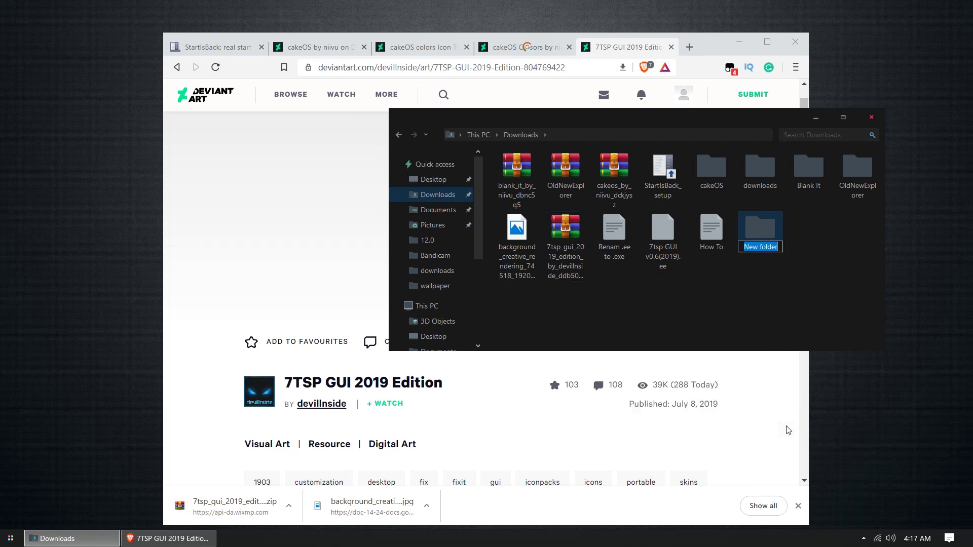
text(7tsp)
key(Return)
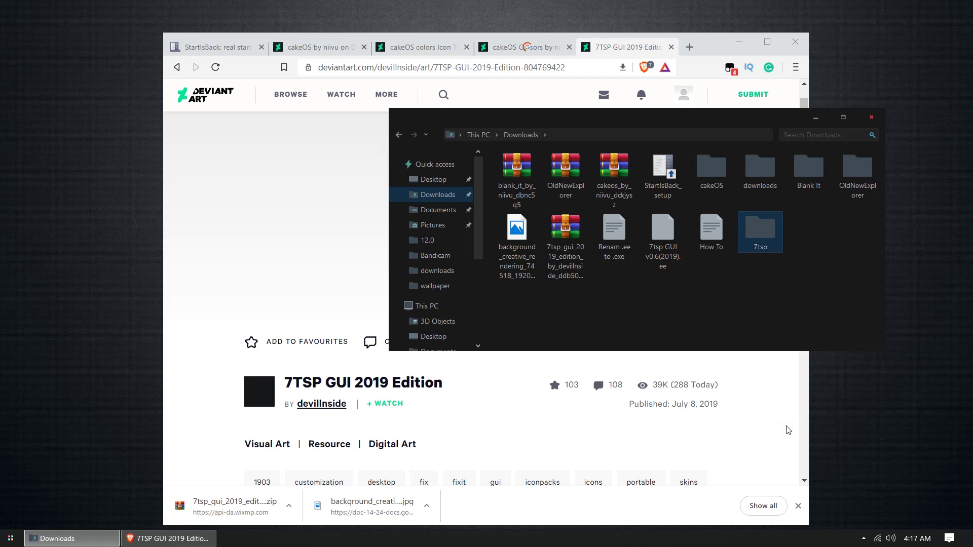
drag(617, 265, 775, 239)
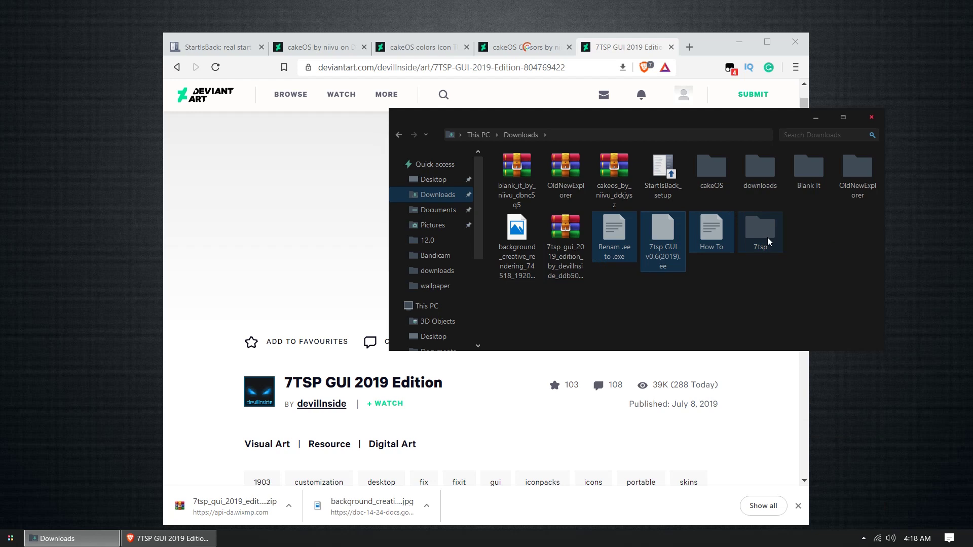
Step: Rename 7tsp GUI v0.6(2019).ee in the 7tsp folder to 7tsp GUI v0.6(2019).exe
double_click(609, 230)
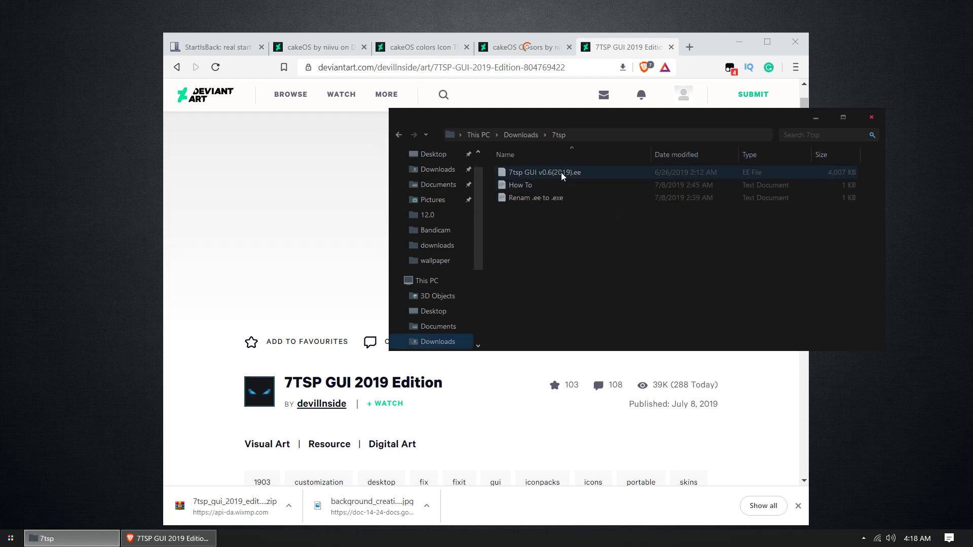
right_click(561, 173)
click(596, 346)
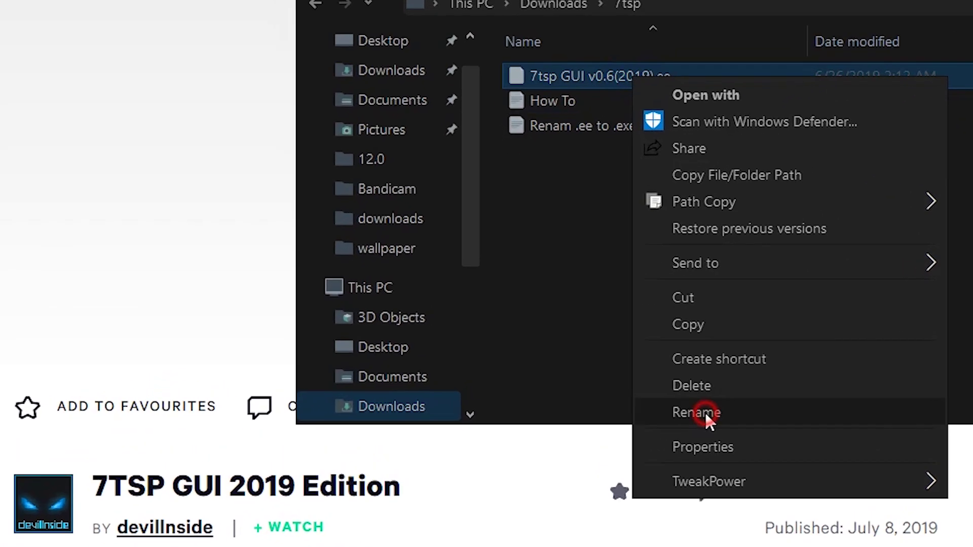
key(Right)
key(Right)
key(Right)
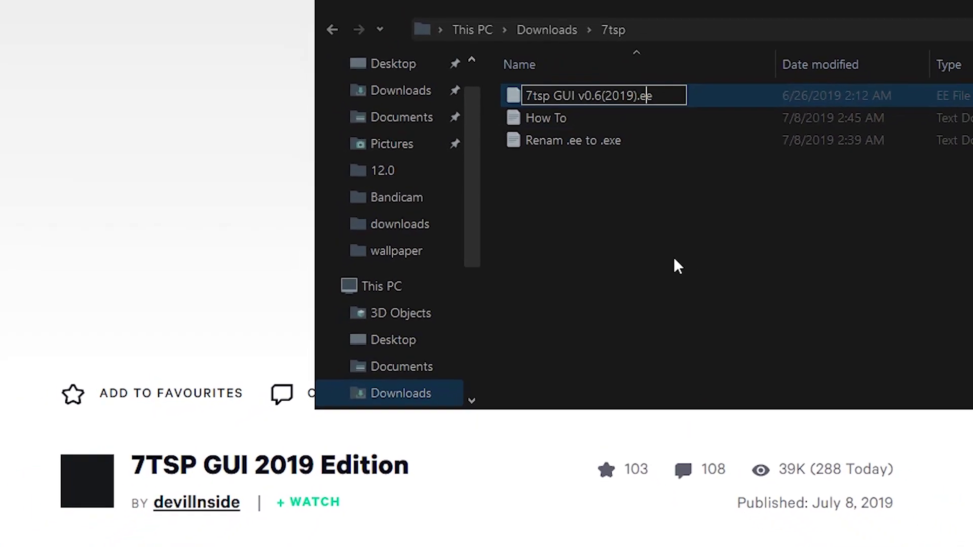
text(x)
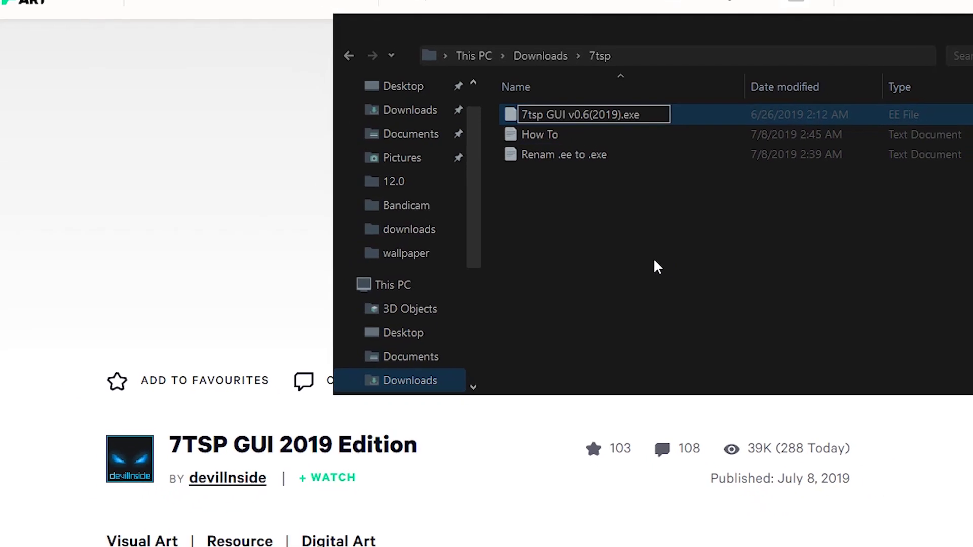
key(Return)
click(571, 277)
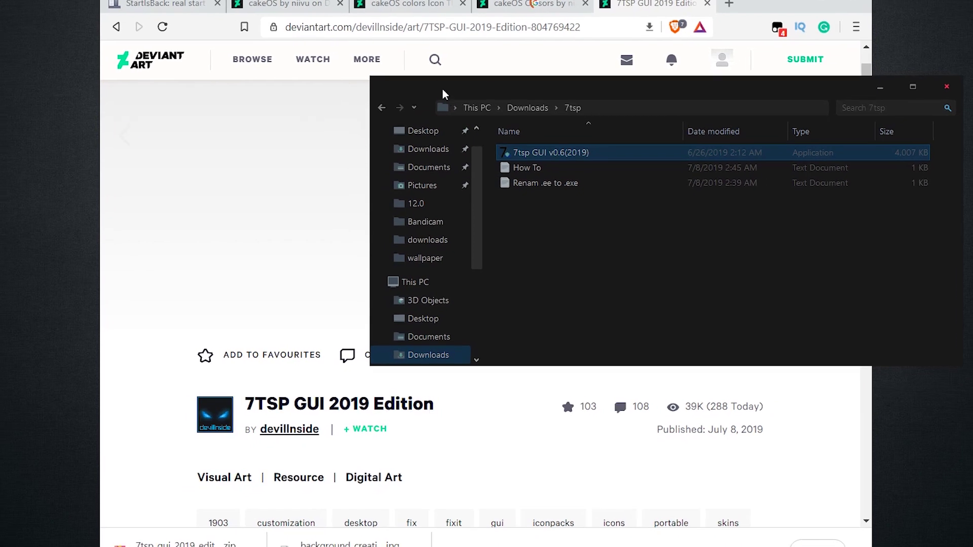
Step: Move the 7tsp folder window aside and download the cakeOS colors Icon Theme ZIP archive from its DeviantArt page into Downloads
drag(443, 94, 771, 196)
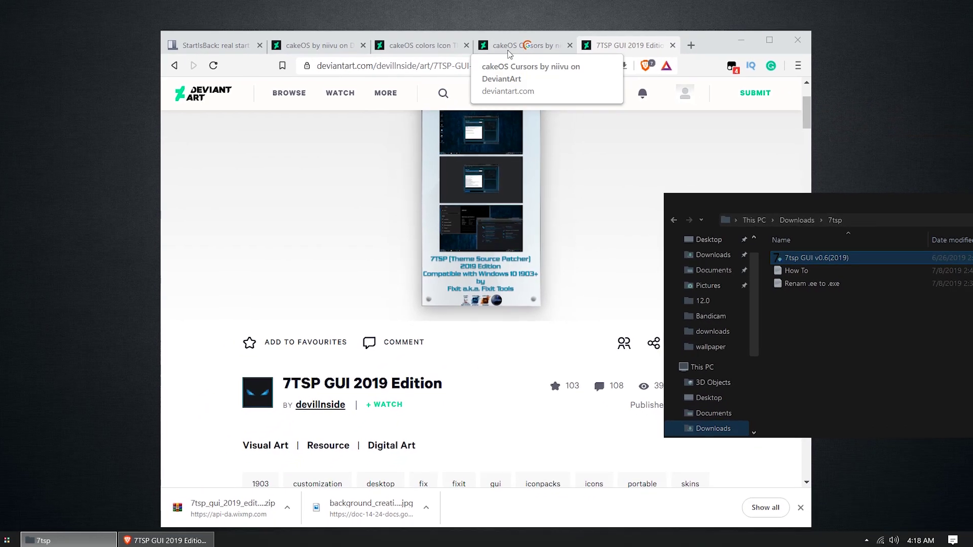
click(407, 48)
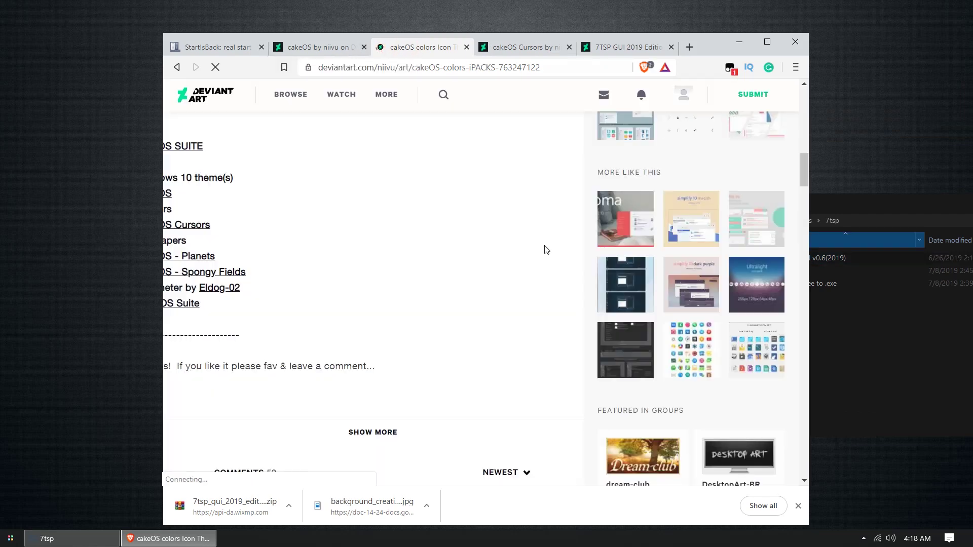
scroll(377, 348, down, 3)
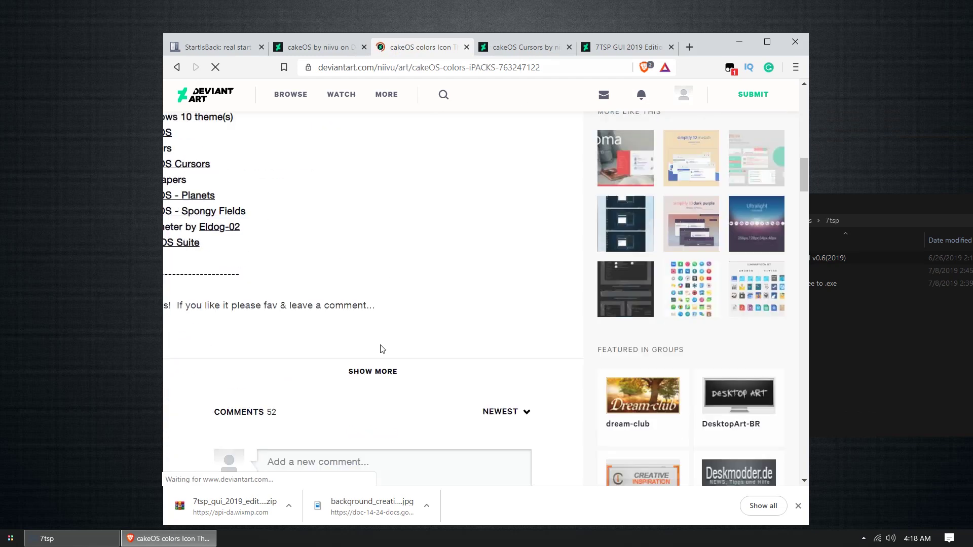
scroll(479, 440, up, 3)
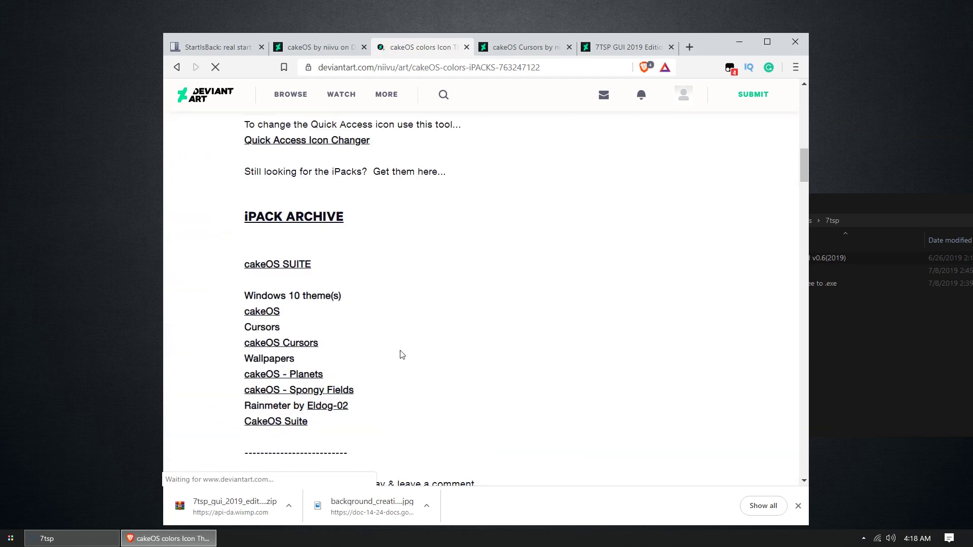
scroll(517, 345, up, 10)
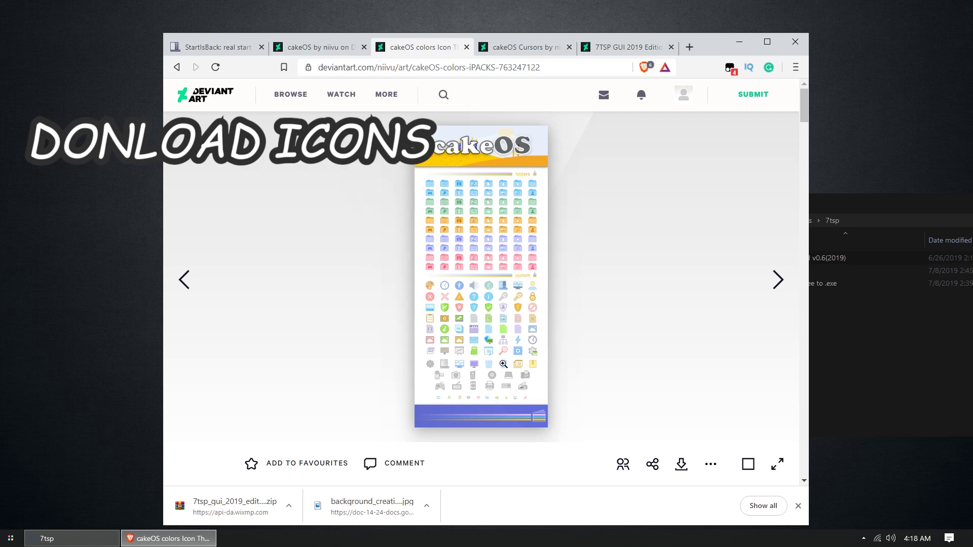
scroll(504, 364, down, 3)
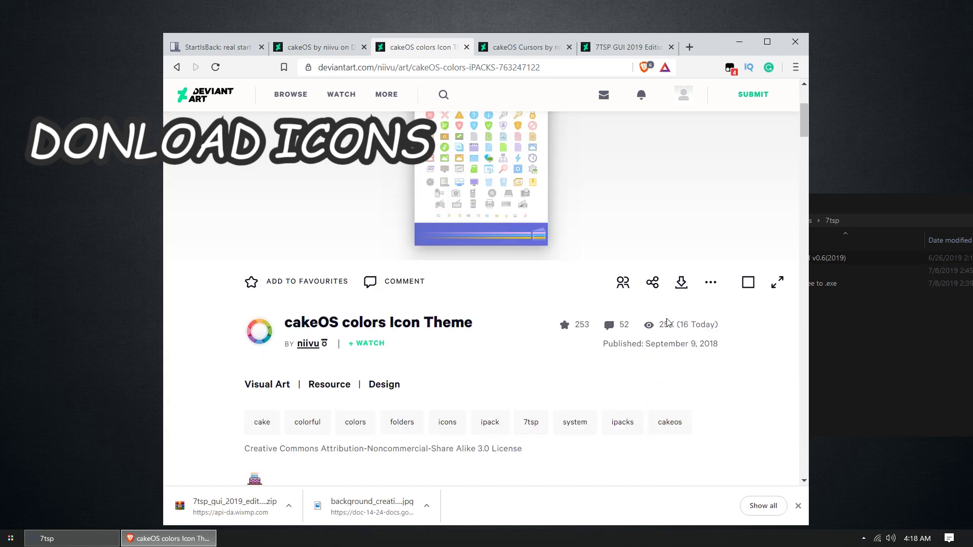
click(680, 285)
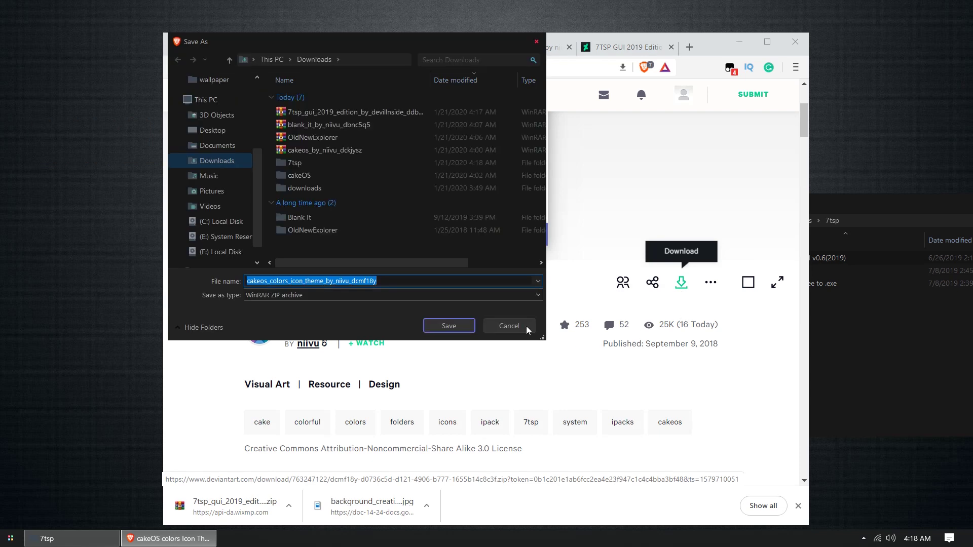
click(450, 326)
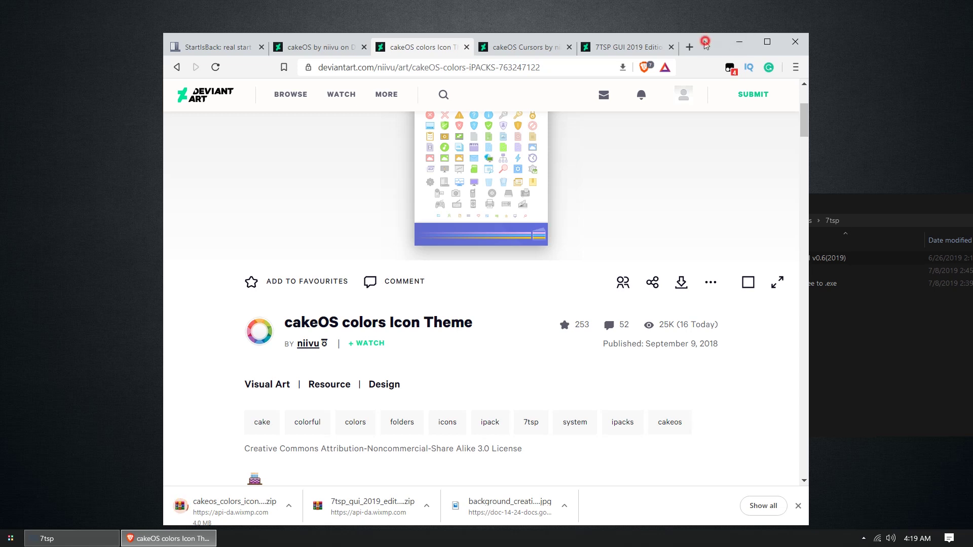
Step: Move the browser window away from the 7tsp folder window, check the icon theme download, and minimize the browser
drag(705, 43, 543, 42)
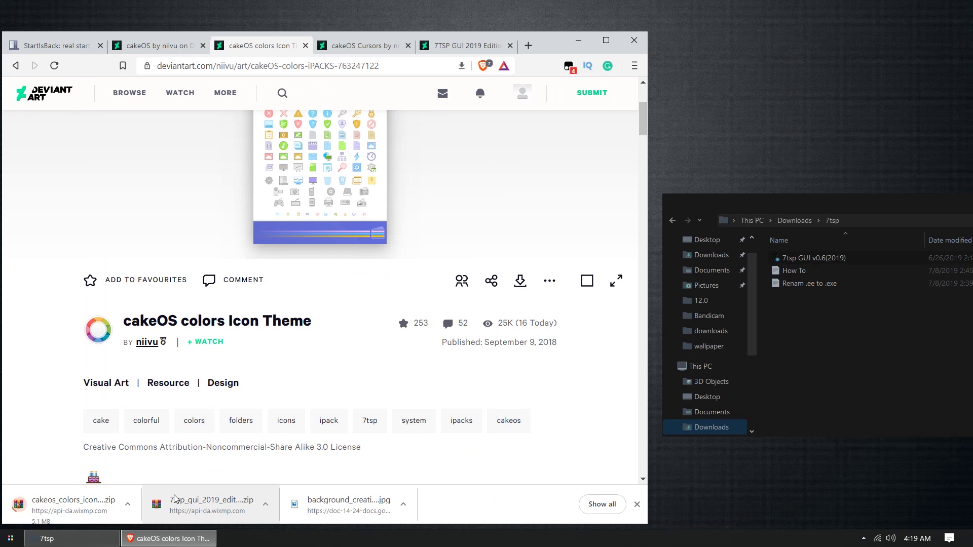
scroll(502, 264, down, 1)
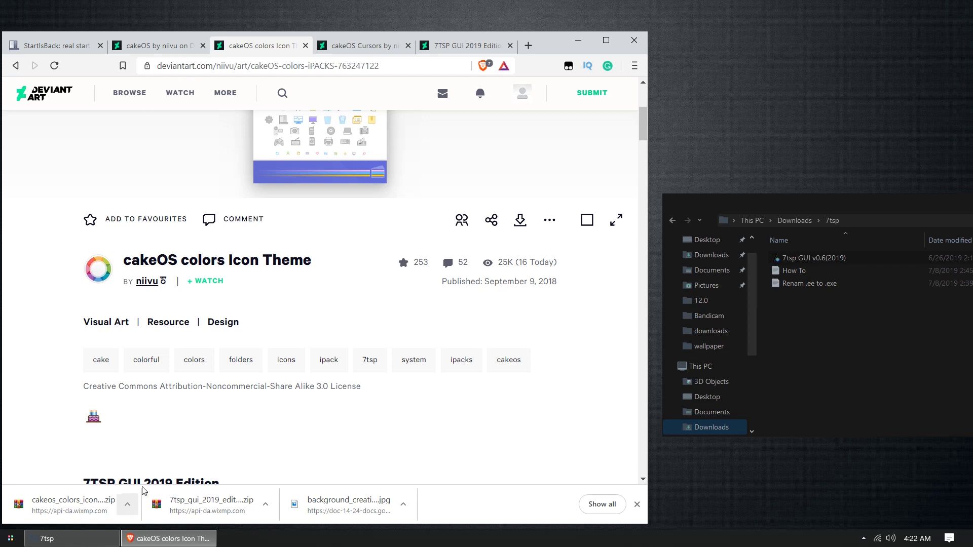
click(579, 40)
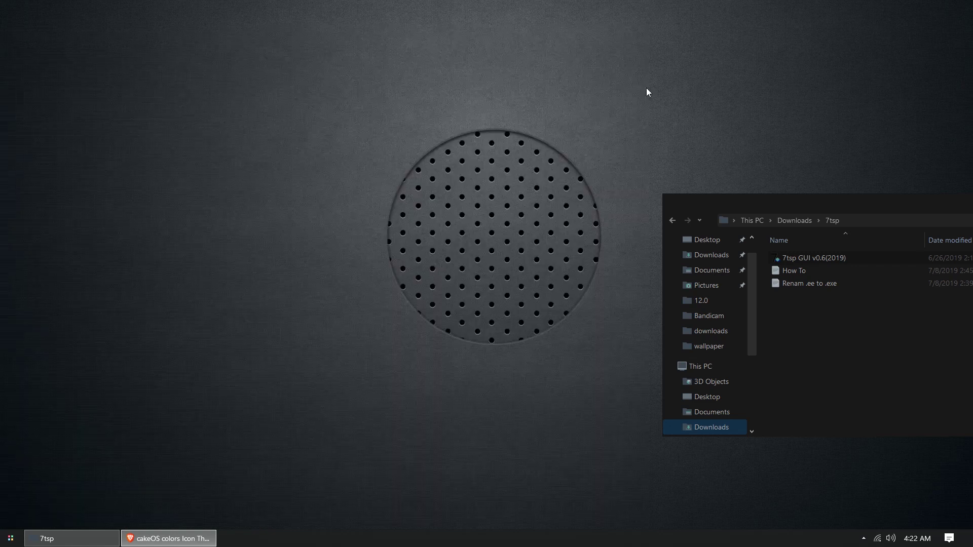
Step: Go back to Downloads, center its window, and extract the cakeos_colors_icon_theme archive there
click(671, 222)
drag(704, 202, 263, 121)
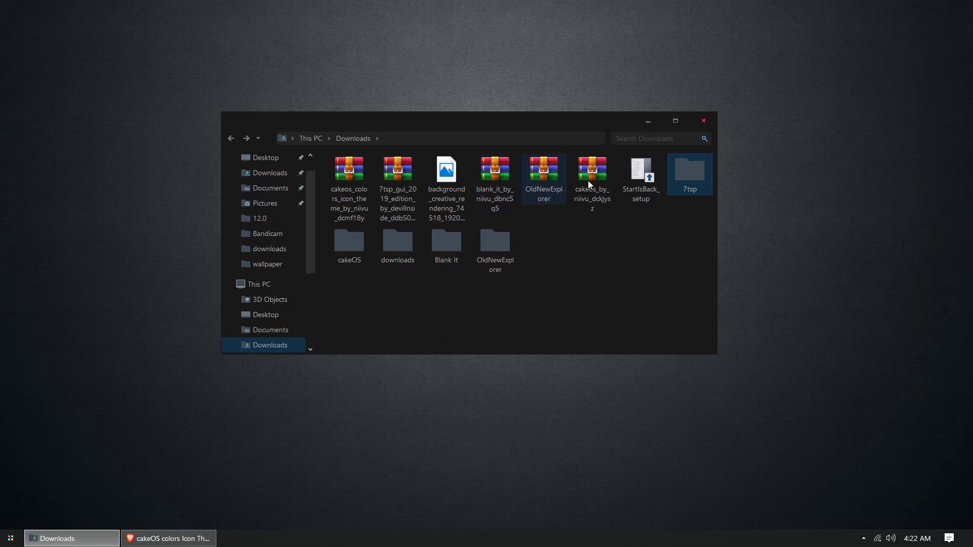
right_click(351, 181)
click(391, 228)
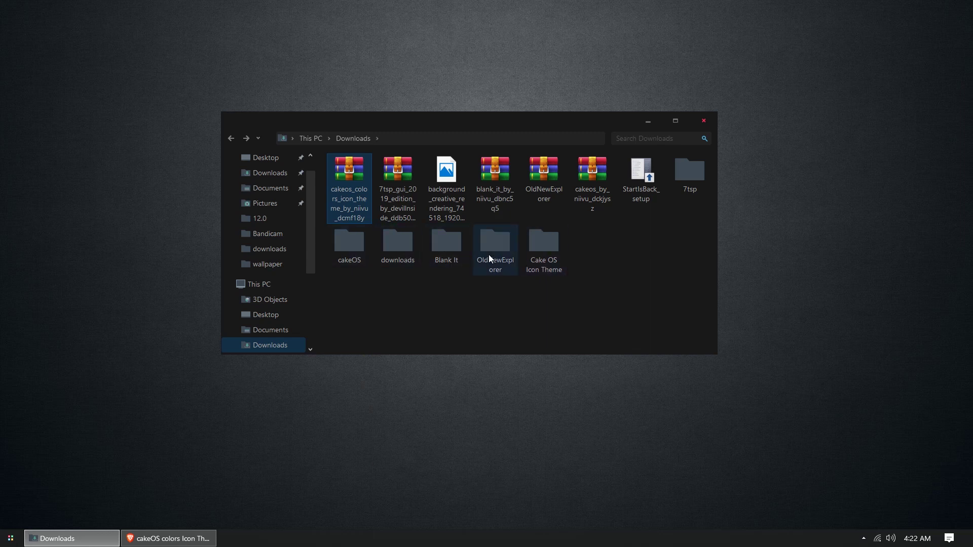
Step: Open the 7tsp folder in a separate window and place it clear of the Downloads files
right_click(685, 182)
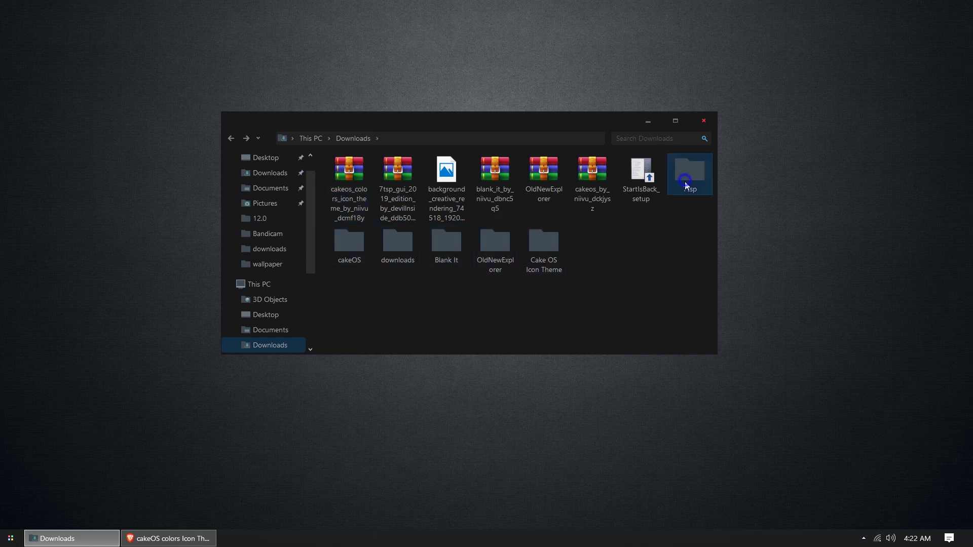
click(720, 204)
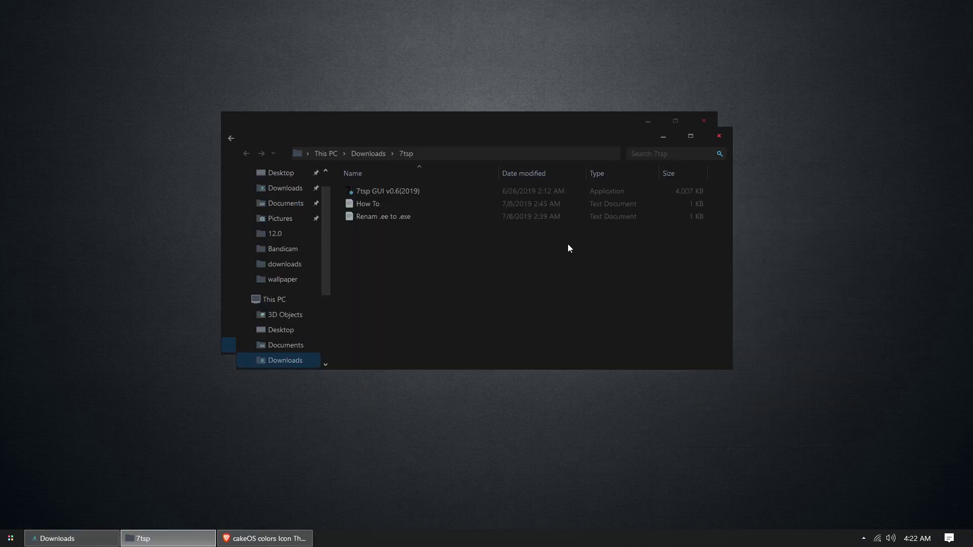
drag(527, 143, 795, 299)
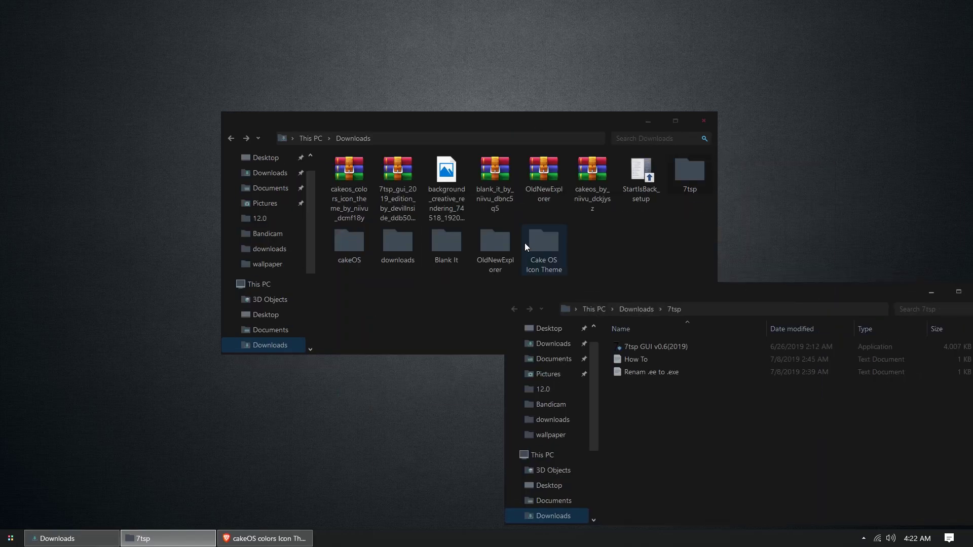
Step: Open the Cake OS Icon Theme folder and rename the blue icon pack file as 7tsp Cake OS Blue.7z, accepting the extension change
click(540, 246)
double_click(539, 245)
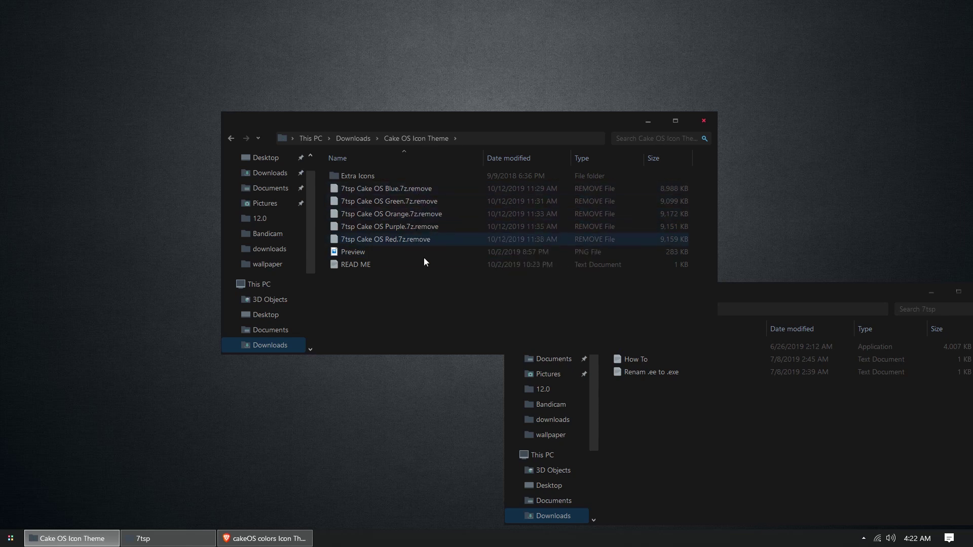
right_click(372, 189)
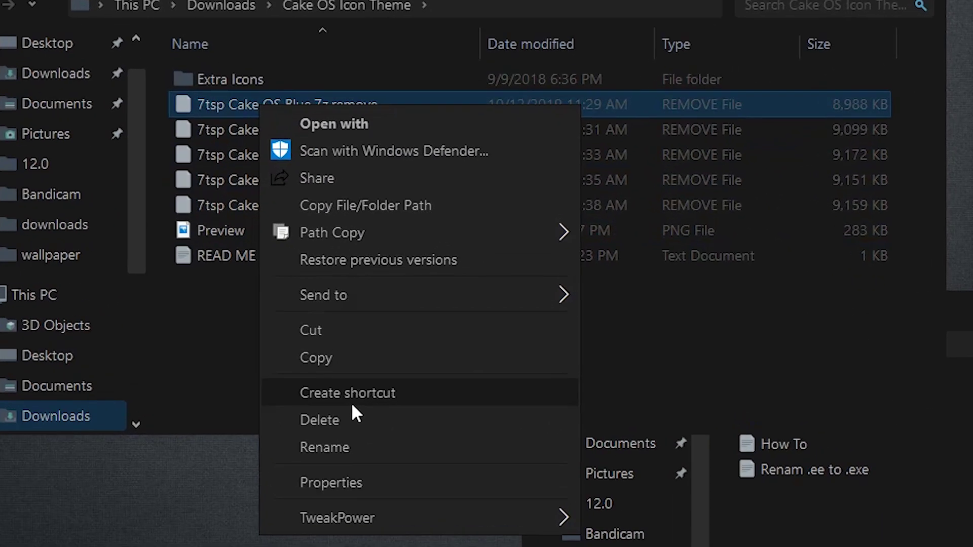
click(354, 448)
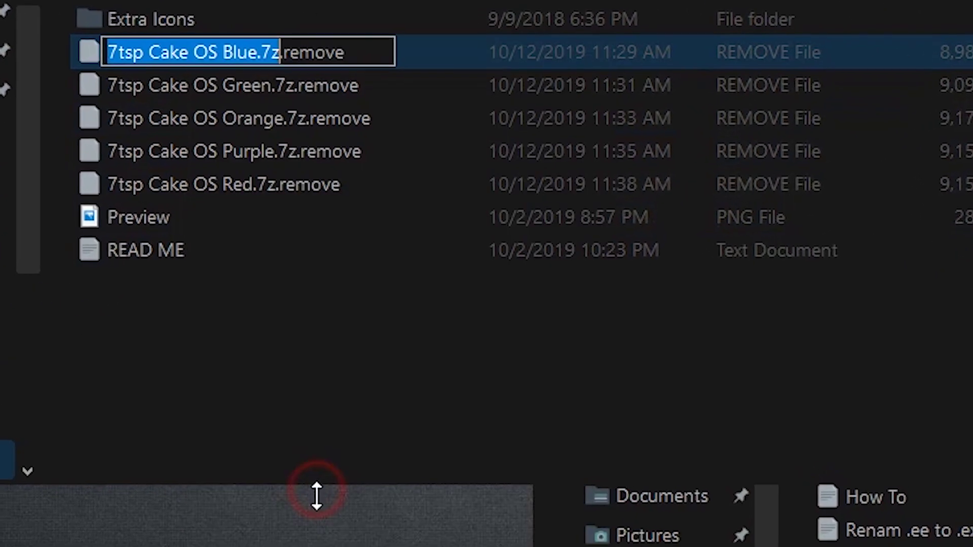
click(359, 57)
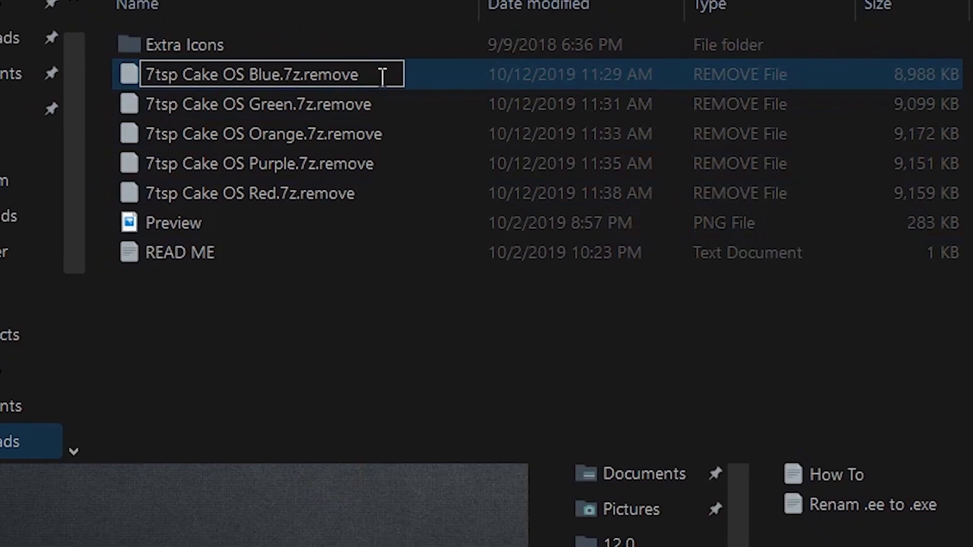
key(BackSpace)
key(BackSpace)
key(BackSpace)
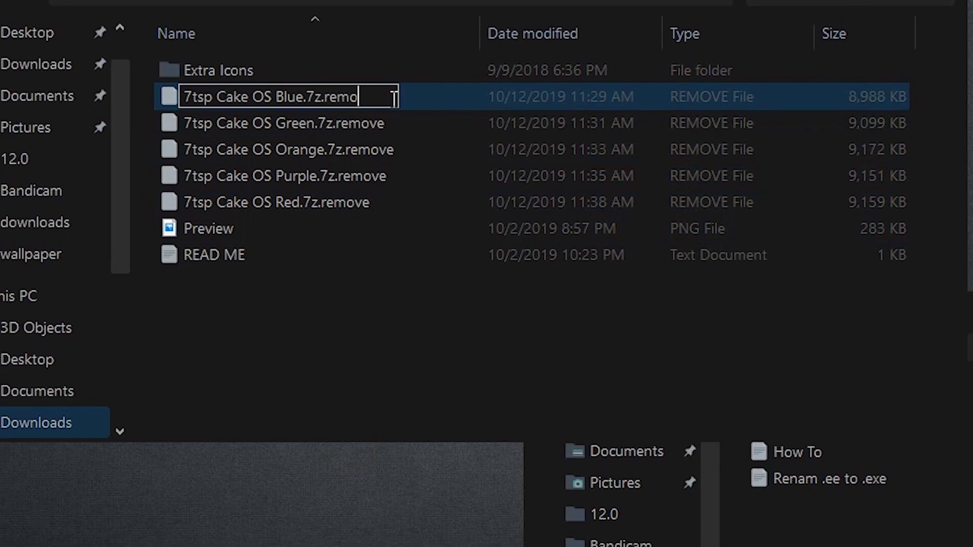
key(BackSpace)
key(BackSpace)
key(BackSpace)
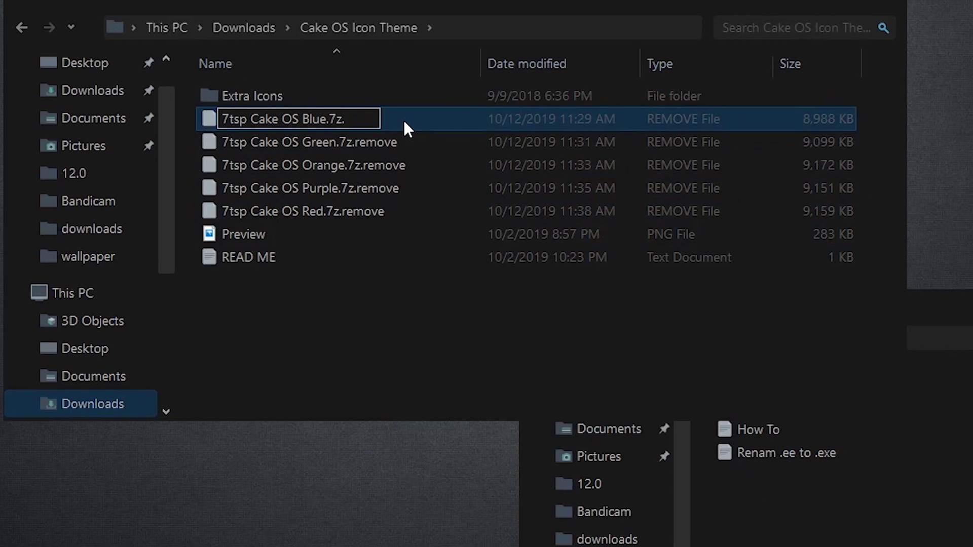
key(BackSpace)
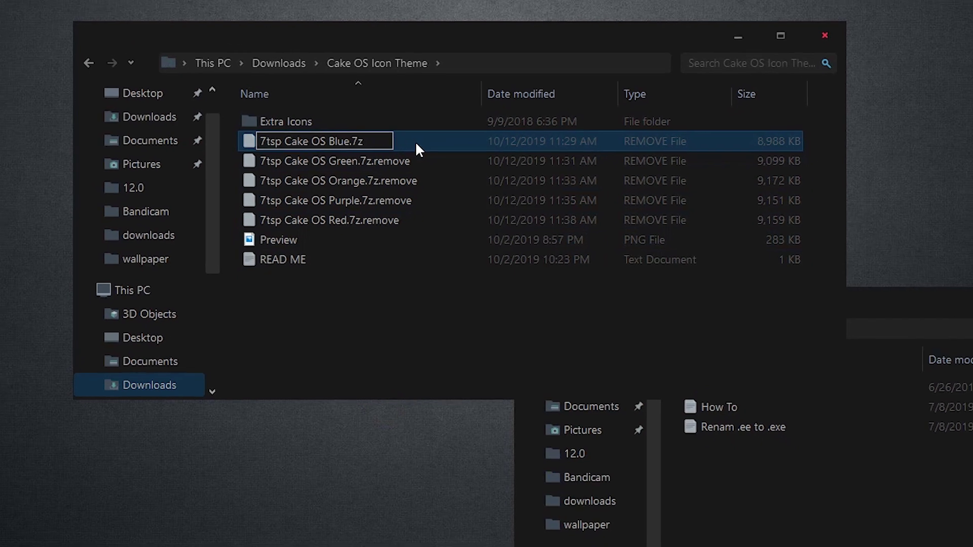
key(Return)
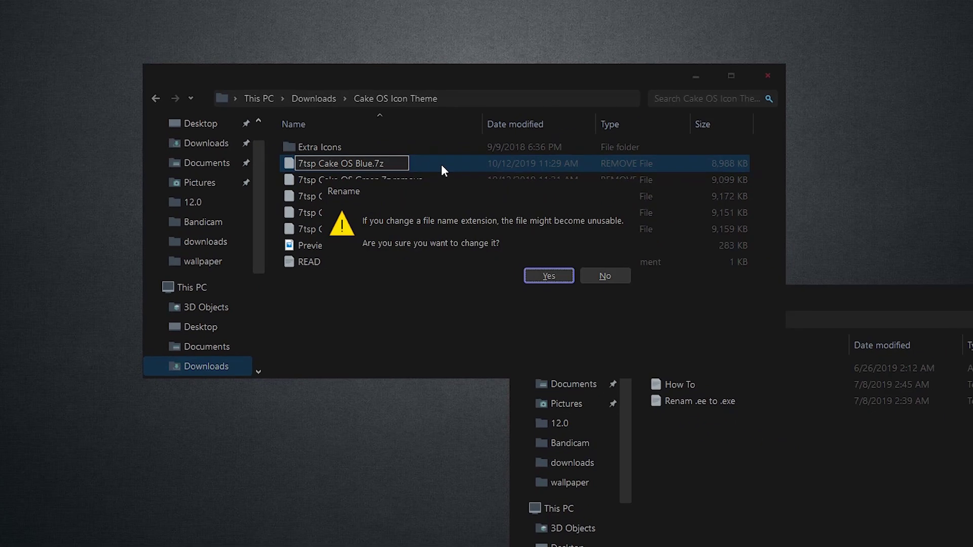
click(562, 274)
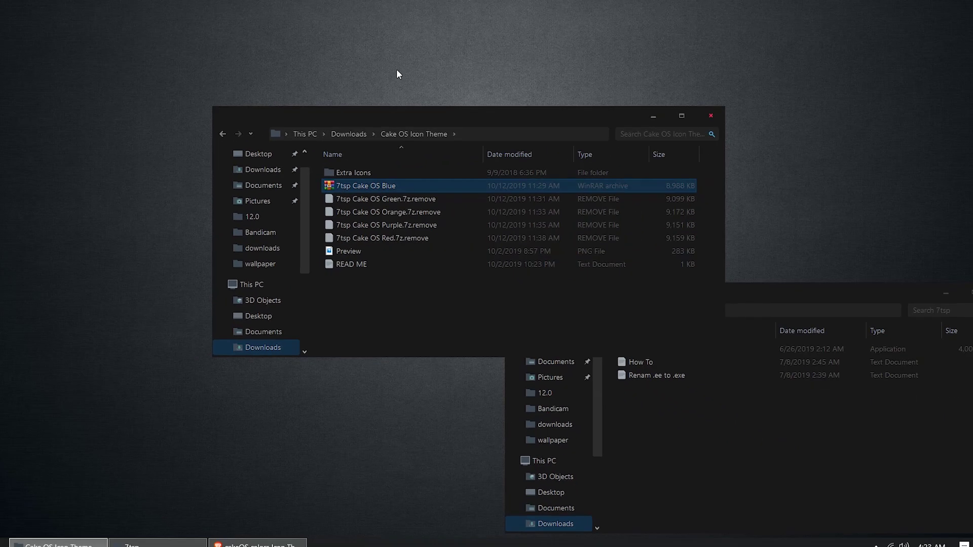
Step: Move the Cake OS Icon Theme and 7tsp folder windows into clear view and run 7tsp GUI v0.6(2019) as administrator
drag(420, 124, 257, 20)
click(608, 290)
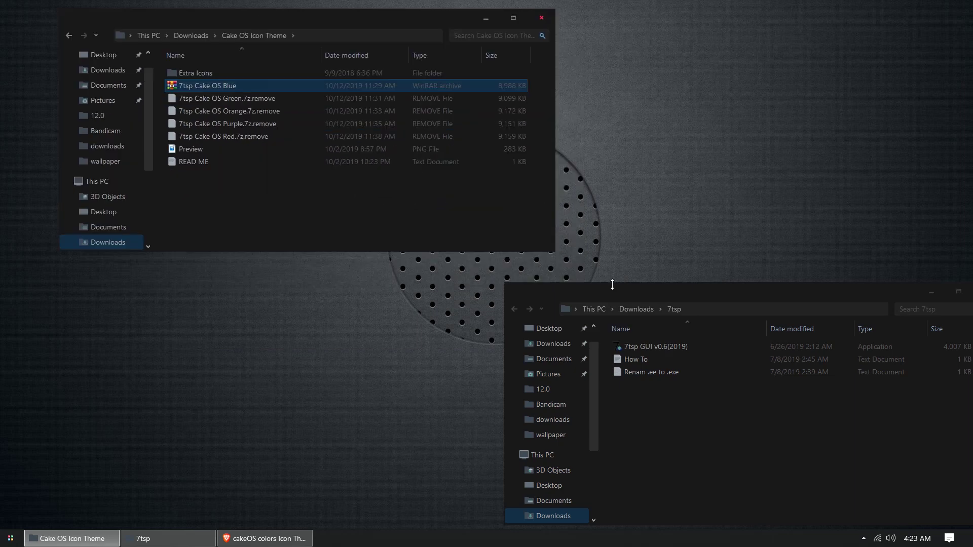
drag(608, 290, 195, 245)
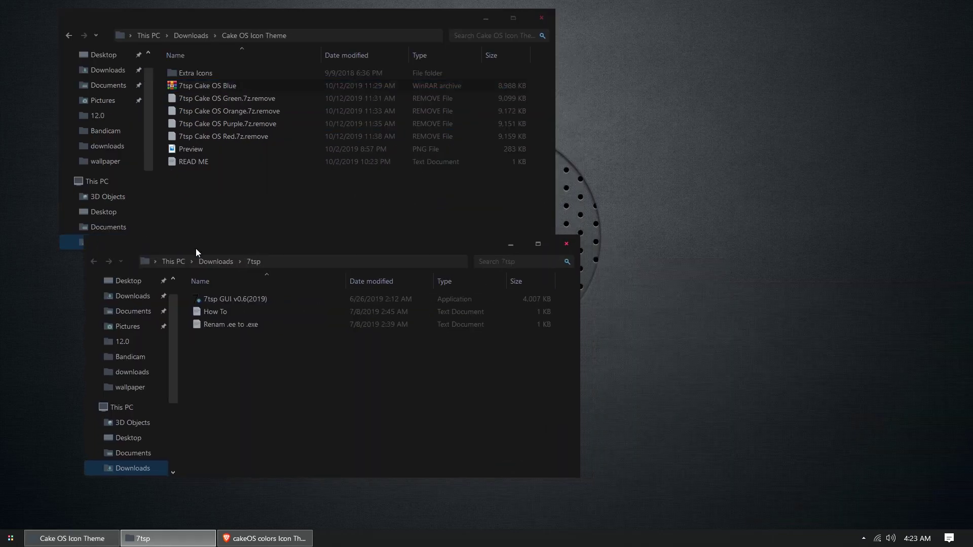
right_click(248, 299)
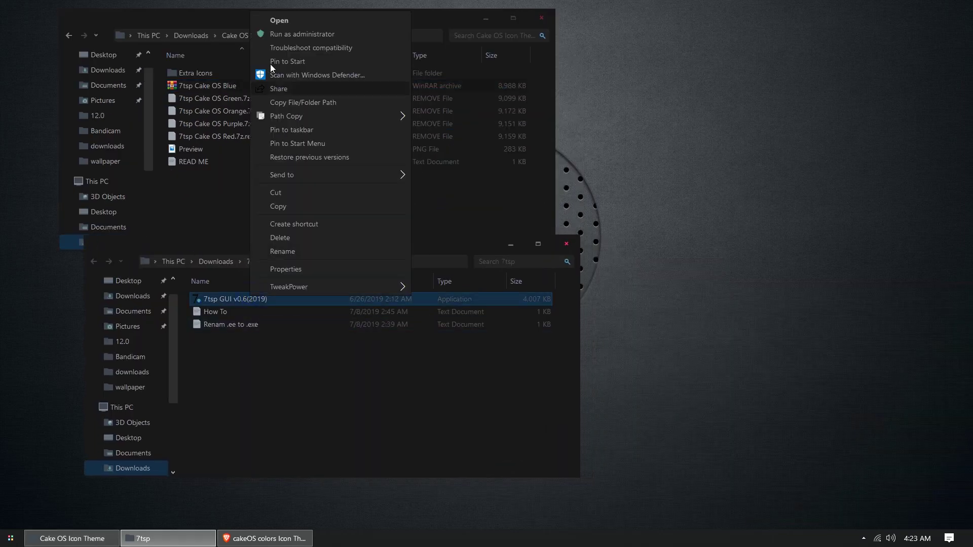
click(293, 34)
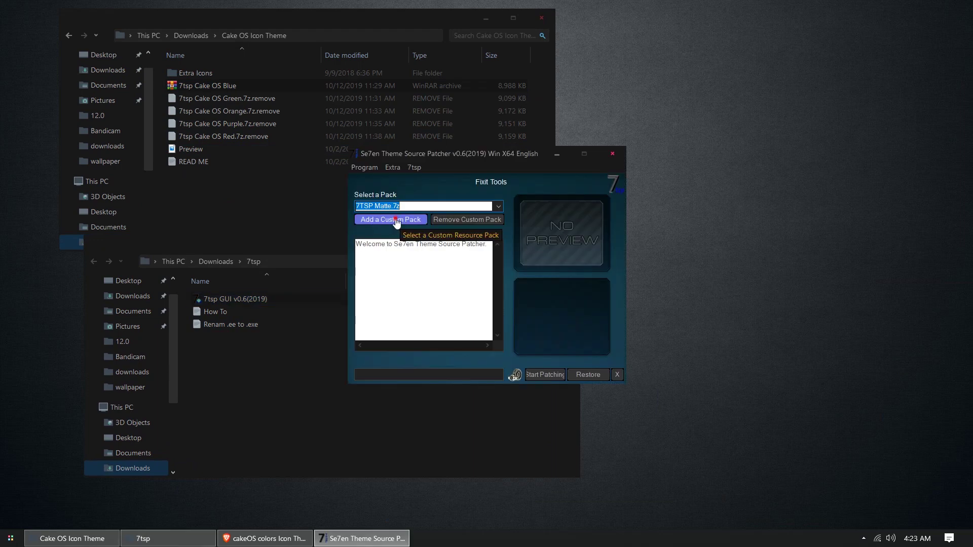
Step: Add 7tsp Cake OS Blue from the Cake OS Icon Theme folder in Downloads as a custom pack, overwriting the existing pack
click(396, 220)
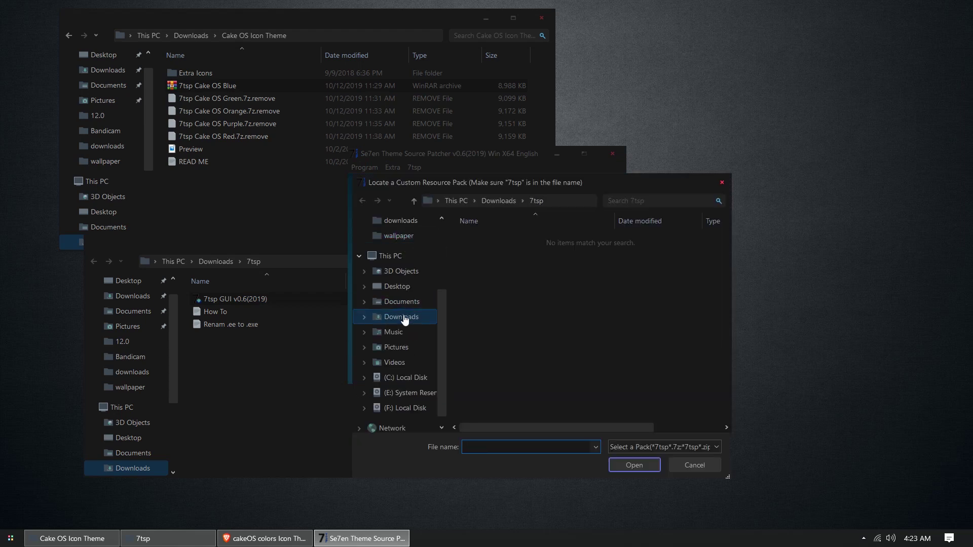
click(403, 318)
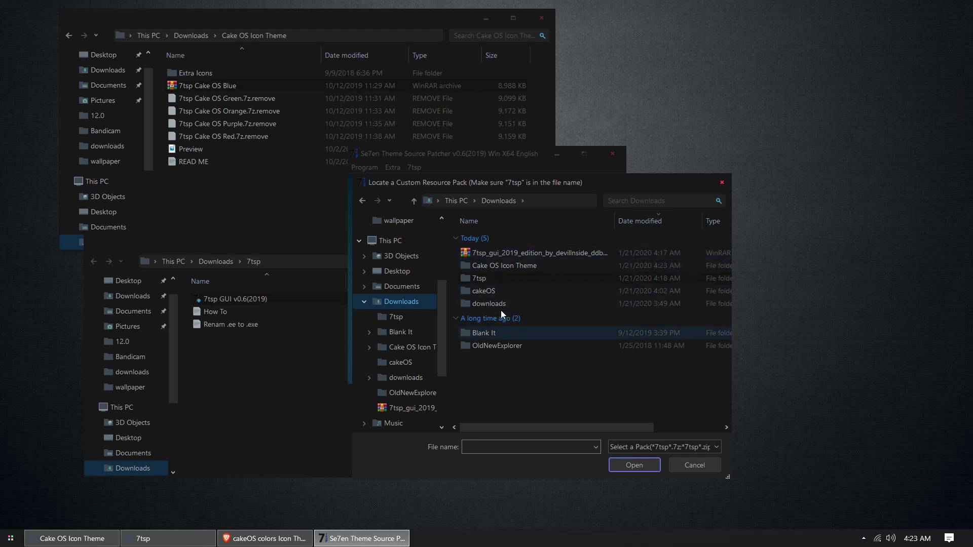
click(500, 278)
double_click(500, 264)
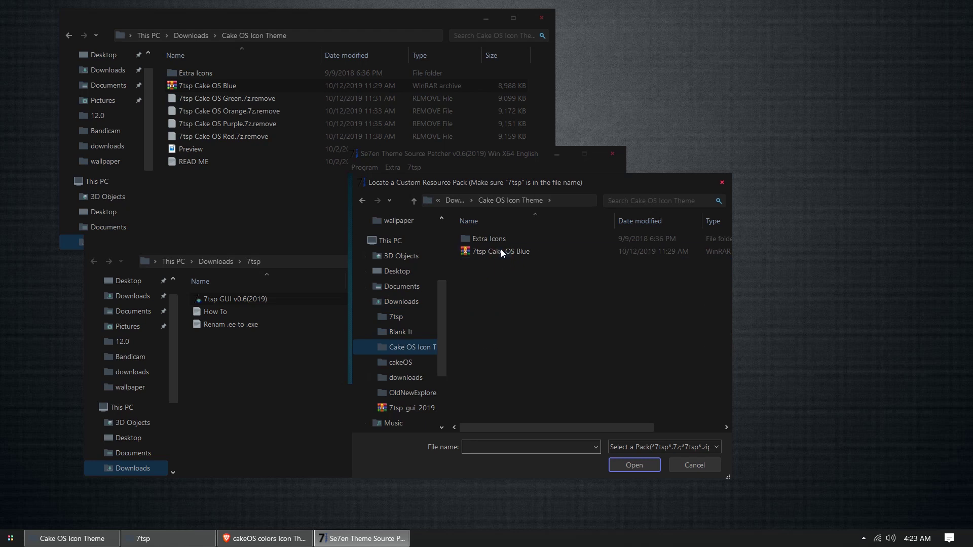
click(501, 252)
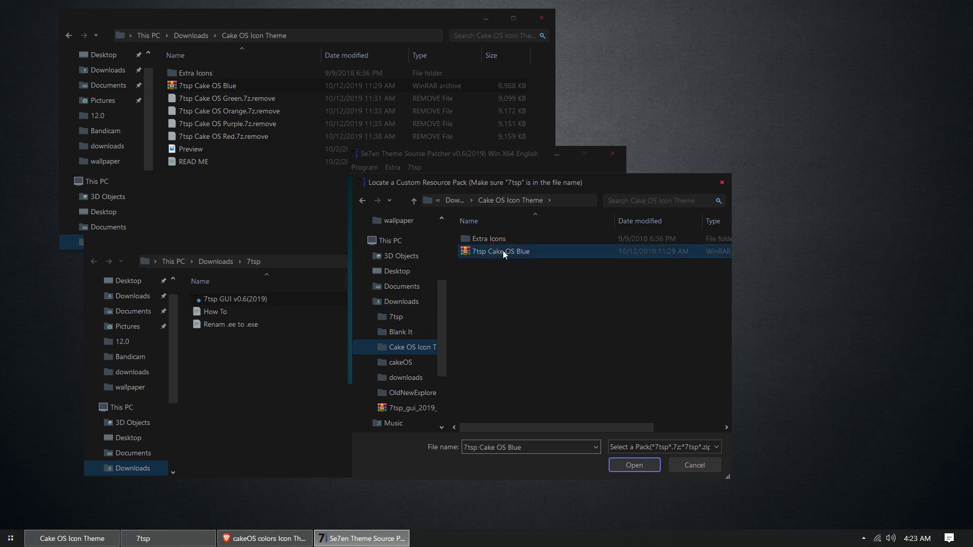
double_click(503, 252)
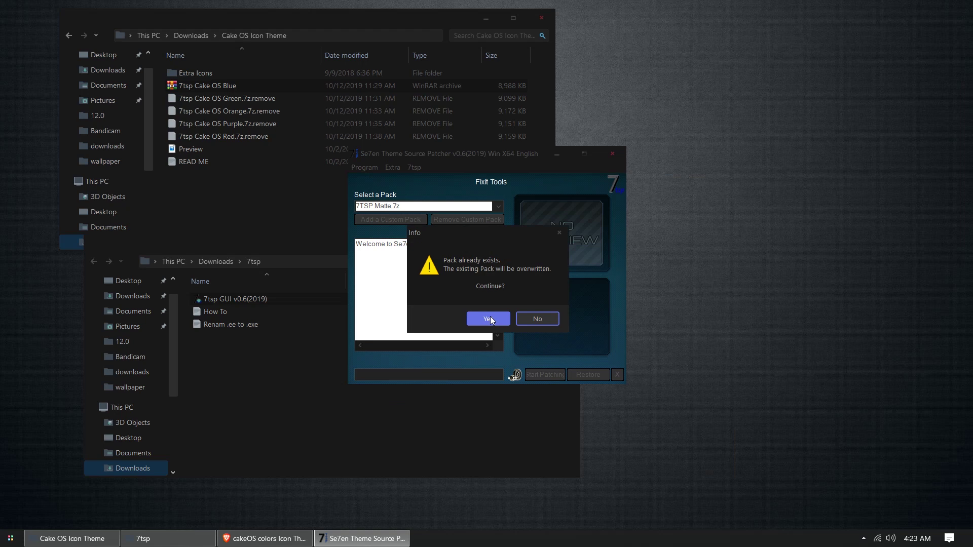
click(490, 319)
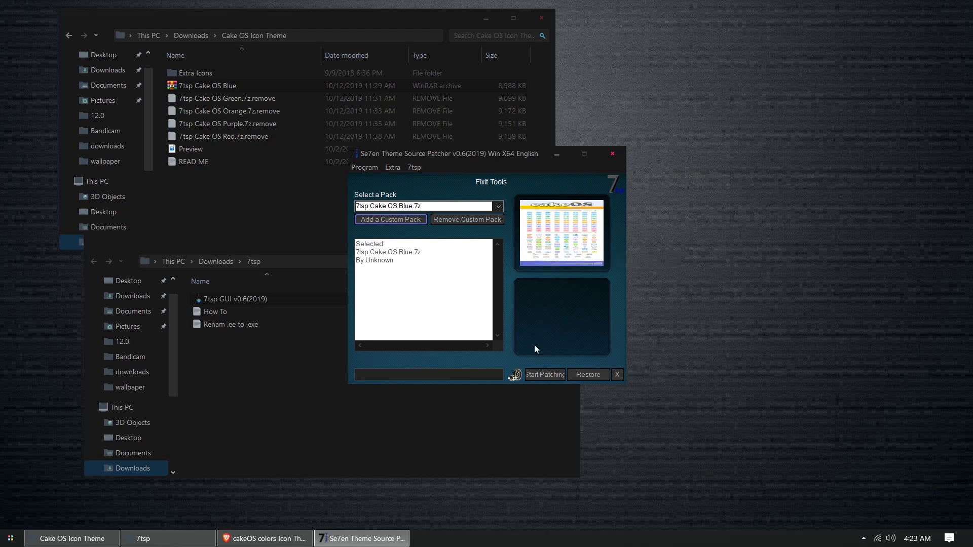
Step: Patch the system with the 7tsp Cake OS Blue.7z pack and reboot Windows to apply the icons
click(543, 375)
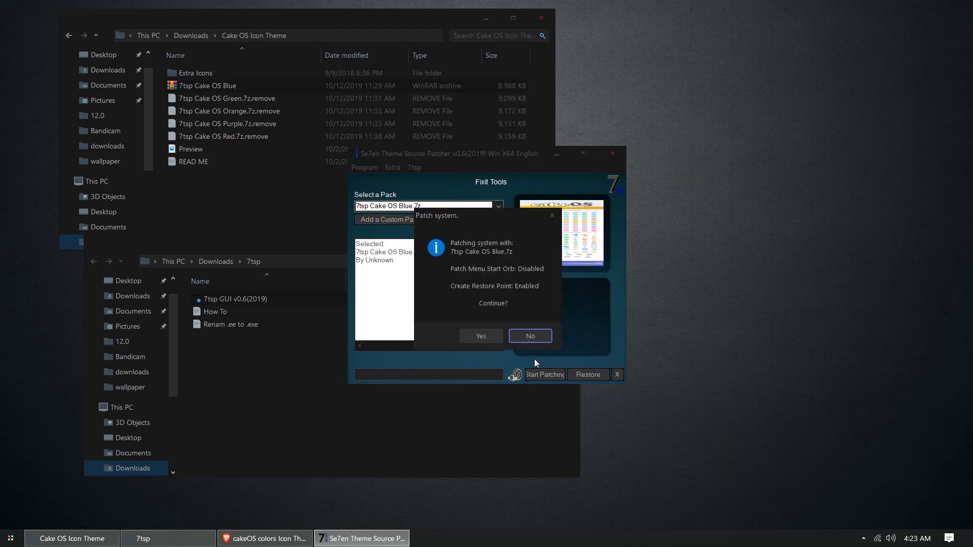
click(486, 335)
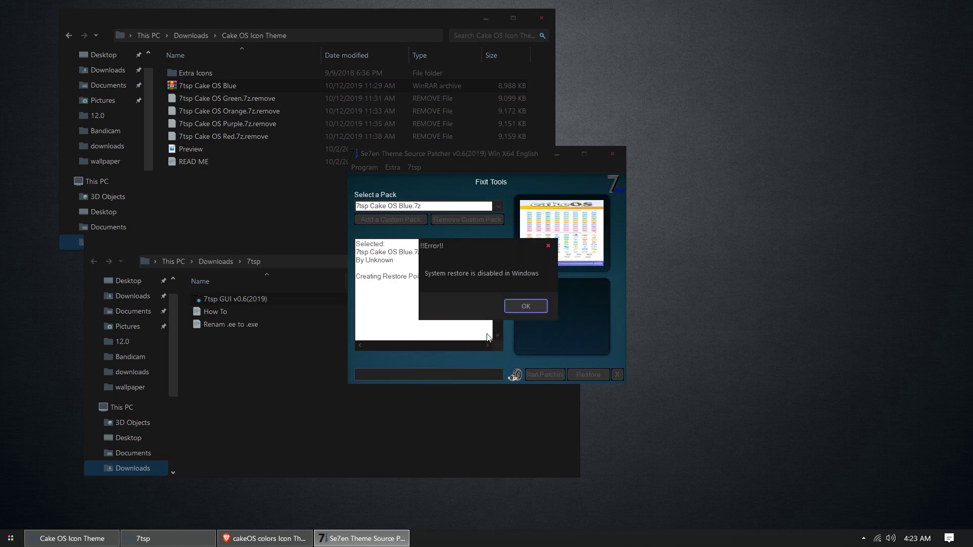
click(525, 307)
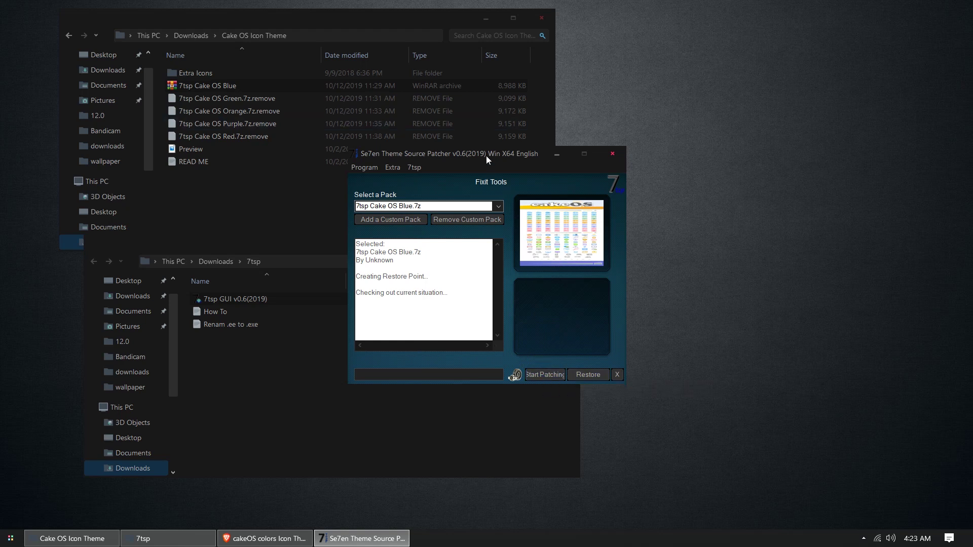
drag(486, 156, 733, 155)
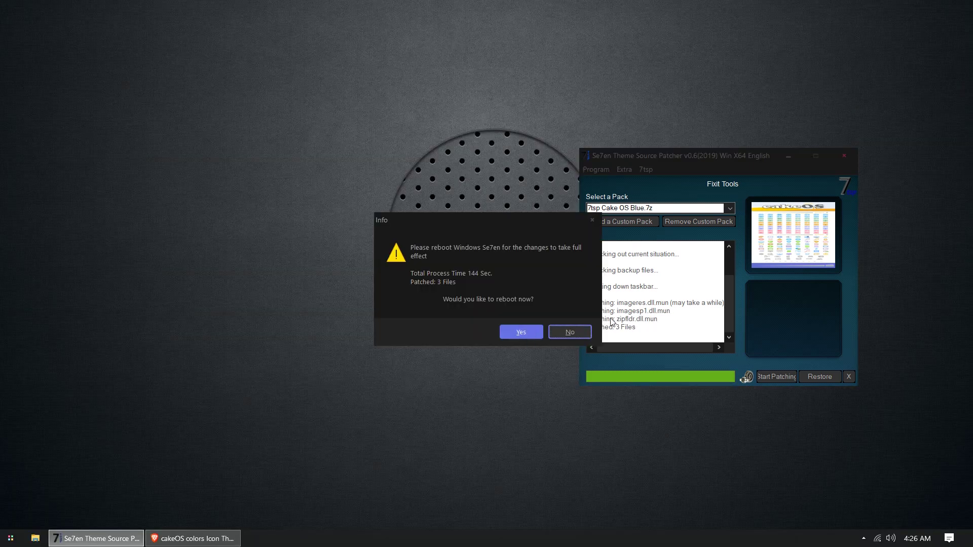
click(514, 332)
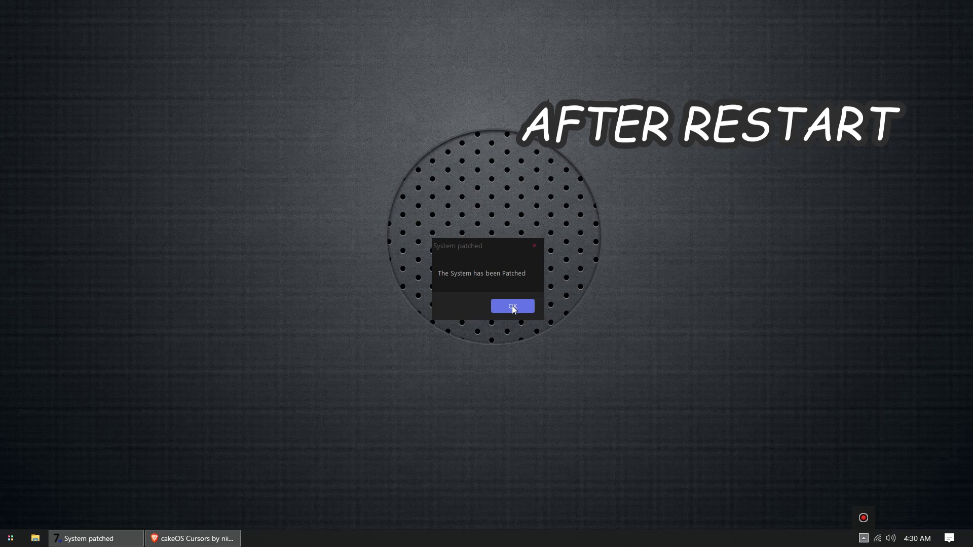
click(512, 305)
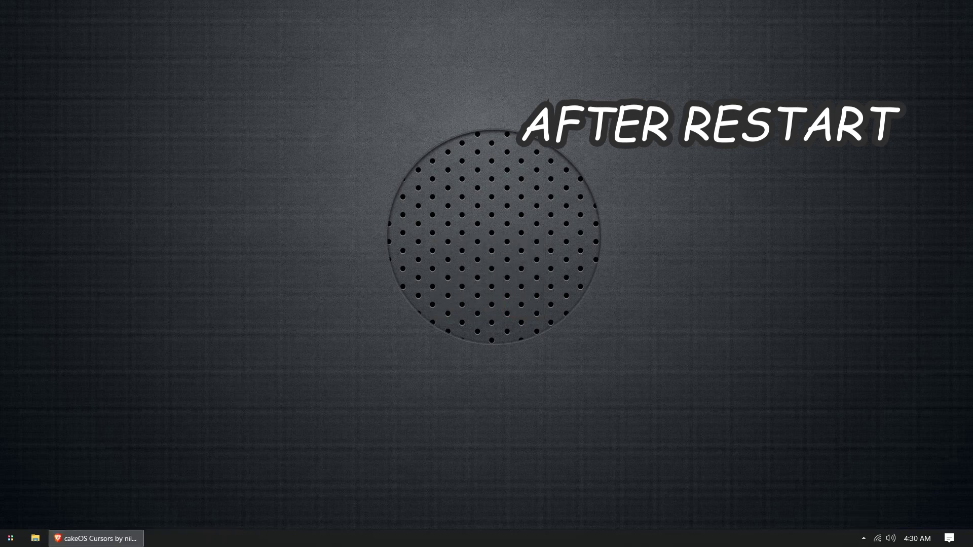
Step: Bring the browser back up and close the cakeOS colors Icon Theme and 7TSP GUI 2019 Edition pages
click(96, 539)
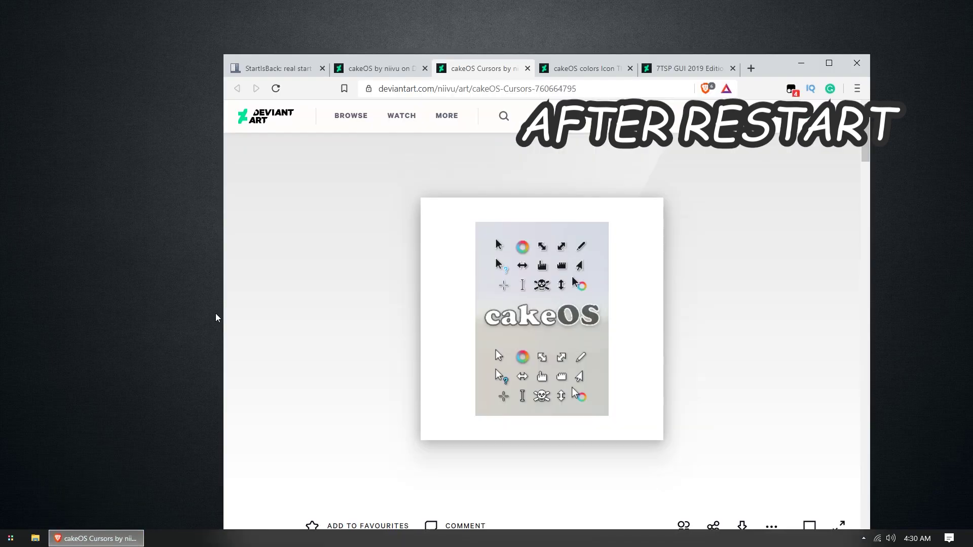
click(624, 68)
click(630, 68)
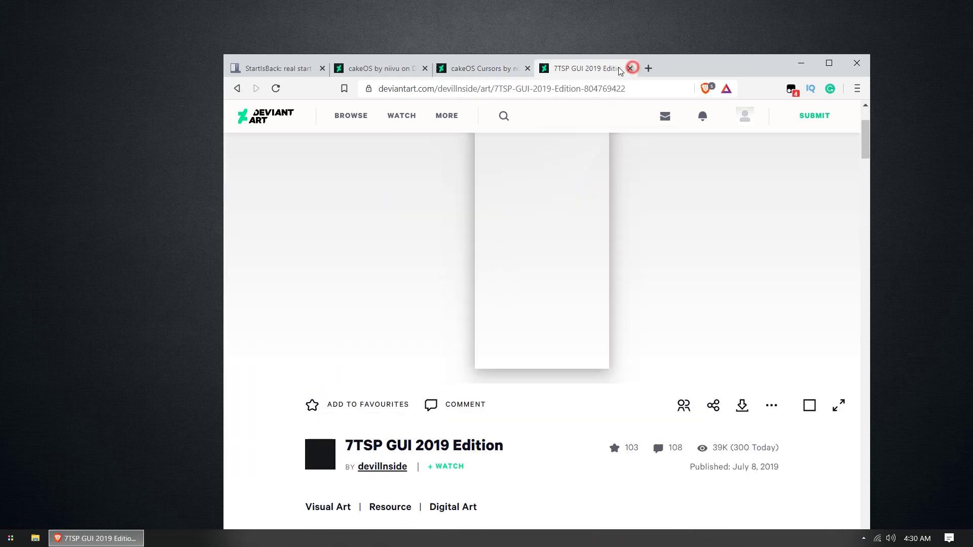
click(630, 69)
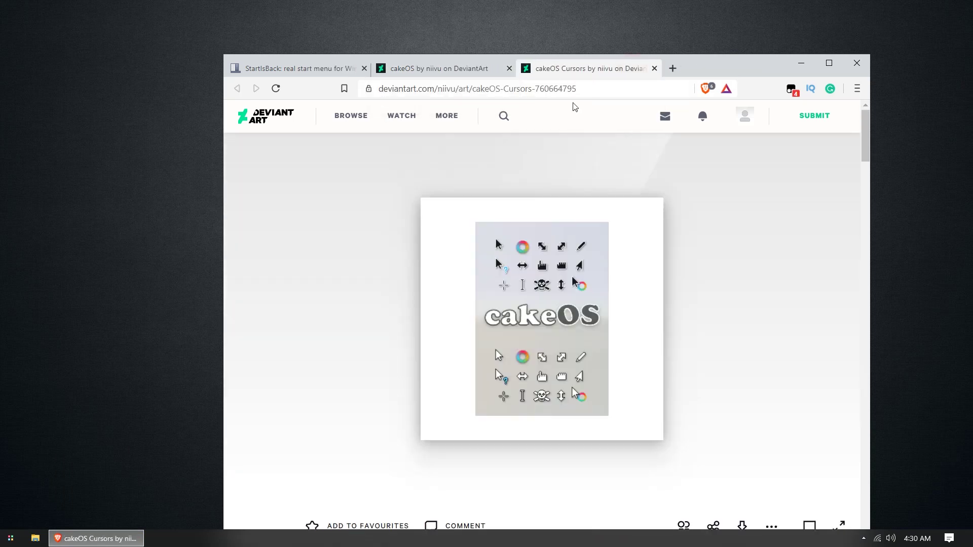
Step: Download the cakeOS Cursors ZIP archive from its DeviantArt page into Downloads
scroll(492, 375, down, 5)
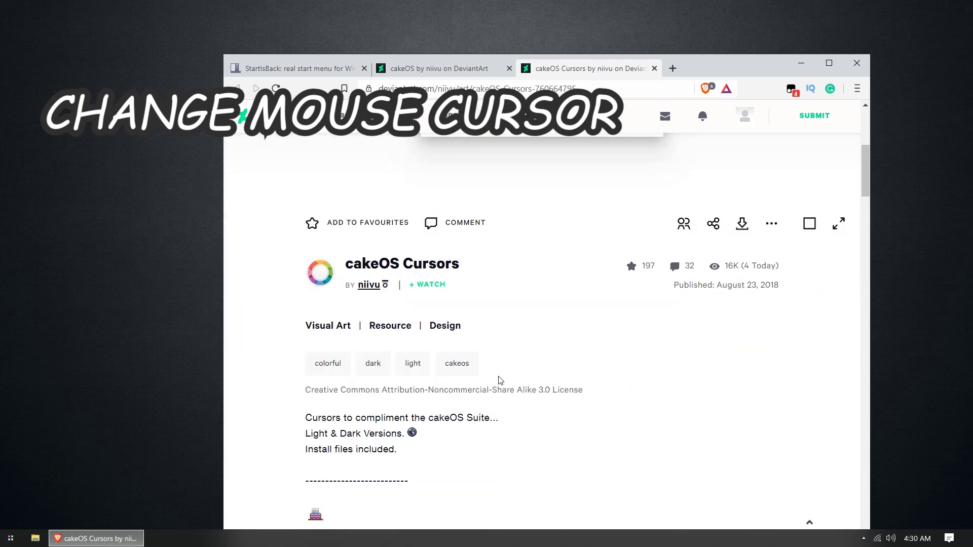
click(743, 225)
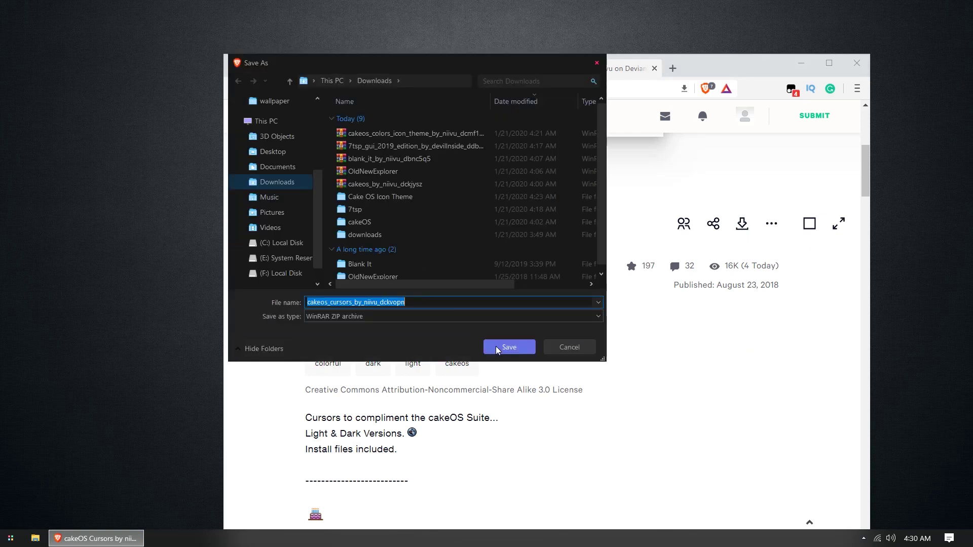
click(497, 348)
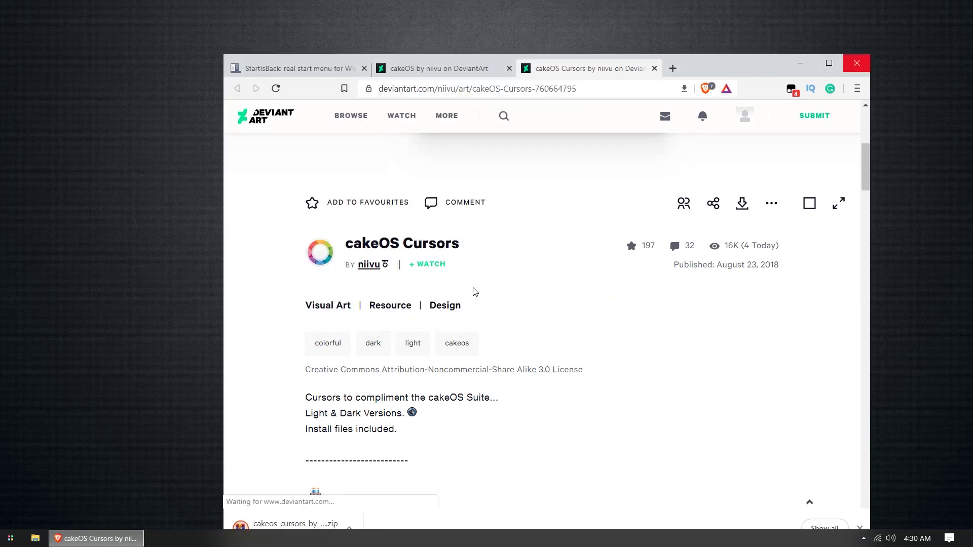
Step: Show the downloaded cakeOS Cursors archive in its Downloads folder and extract it there
click(735, 65)
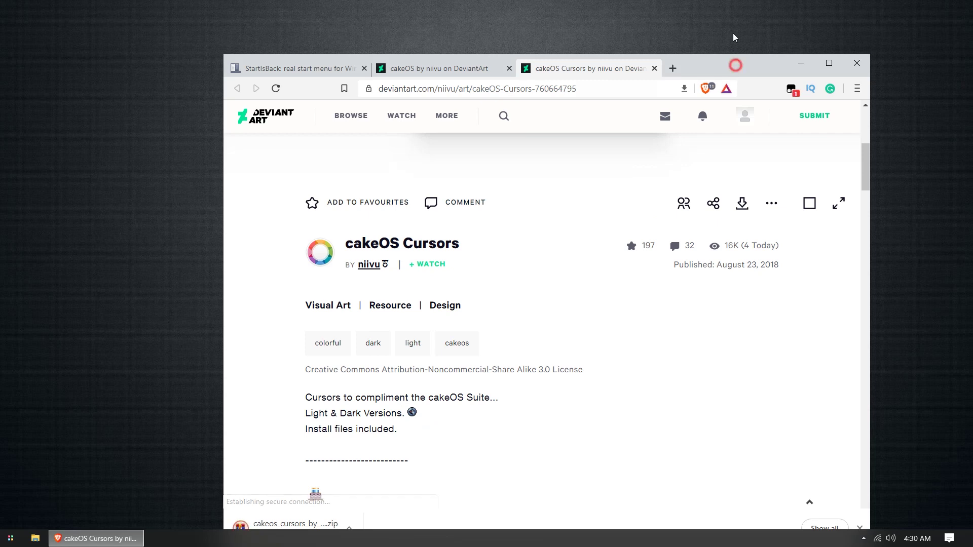
drag(734, 34, 730, 16)
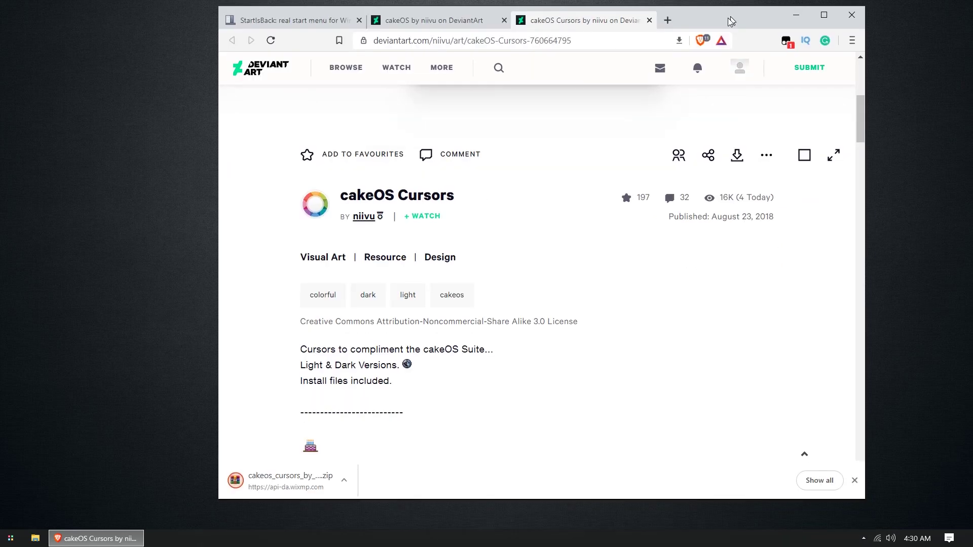
click(345, 484)
click(412, 440)
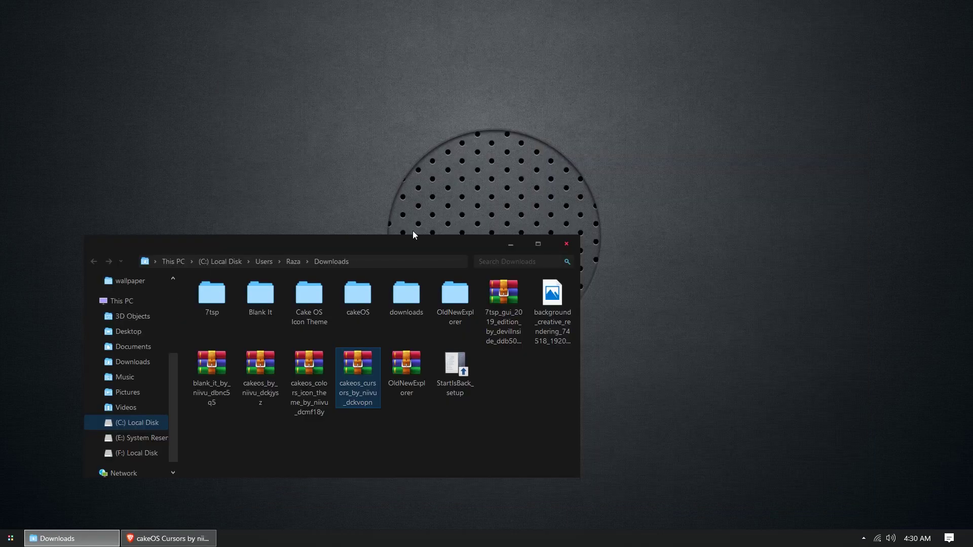
right_click(376, 373)
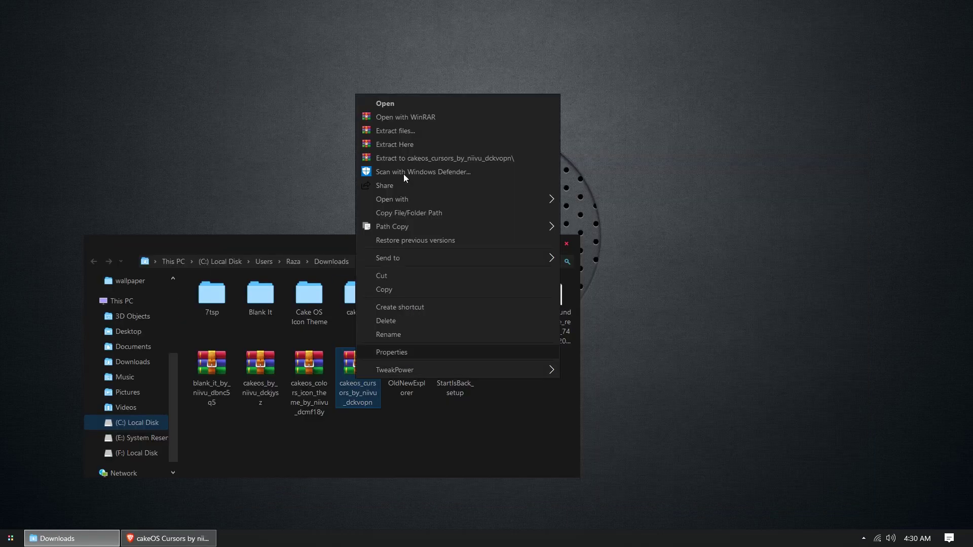
click(419, 141)
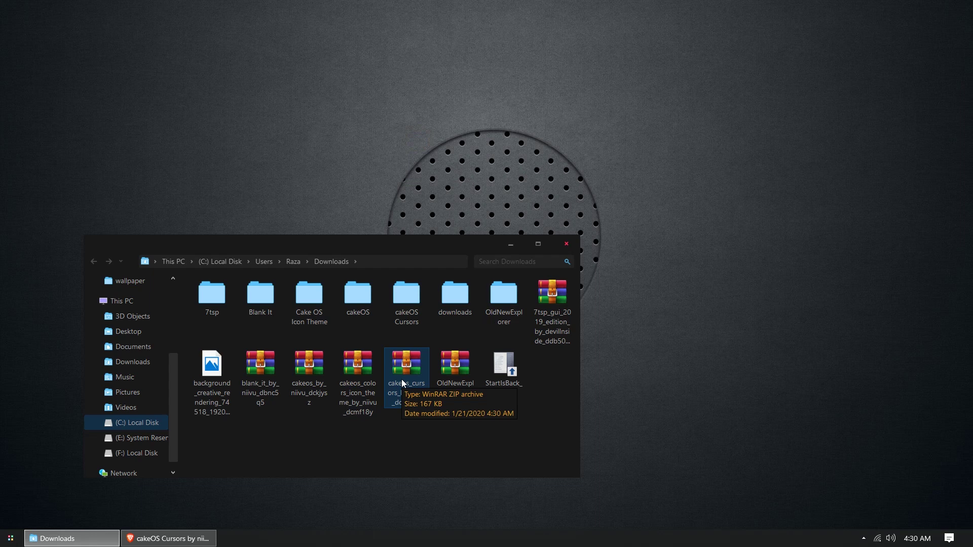
Step: Install the dark cursor scheme from the Install file in the cakeOS Dark folder of cakeOS Cursors, and close the folder window
double_click(391, 303)
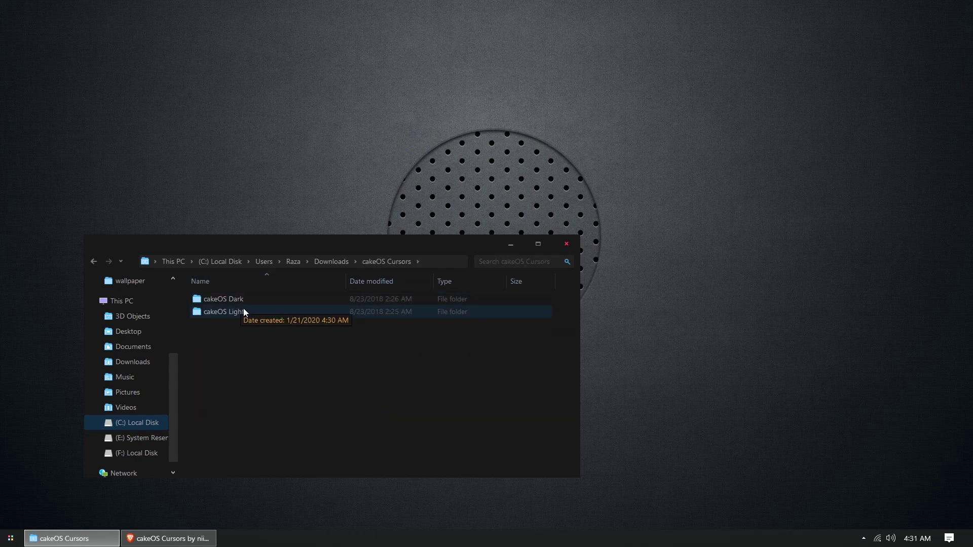
double_click(241, 300)
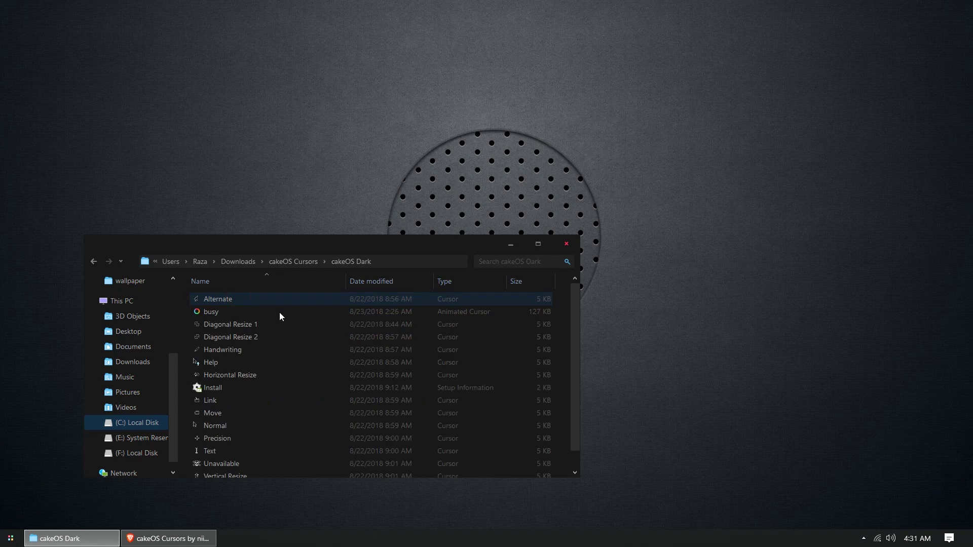
scroll(268, 374, down, 1)
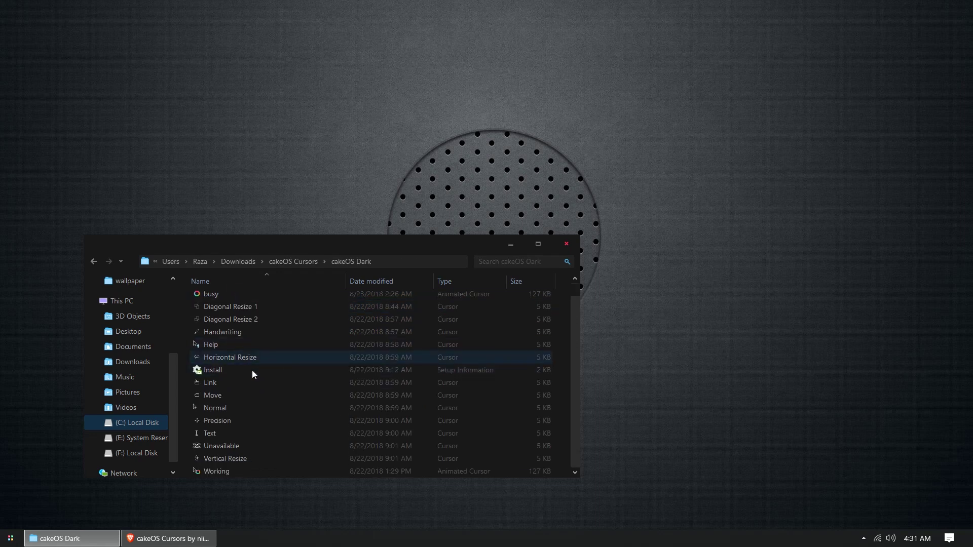
double_click(213, 370)
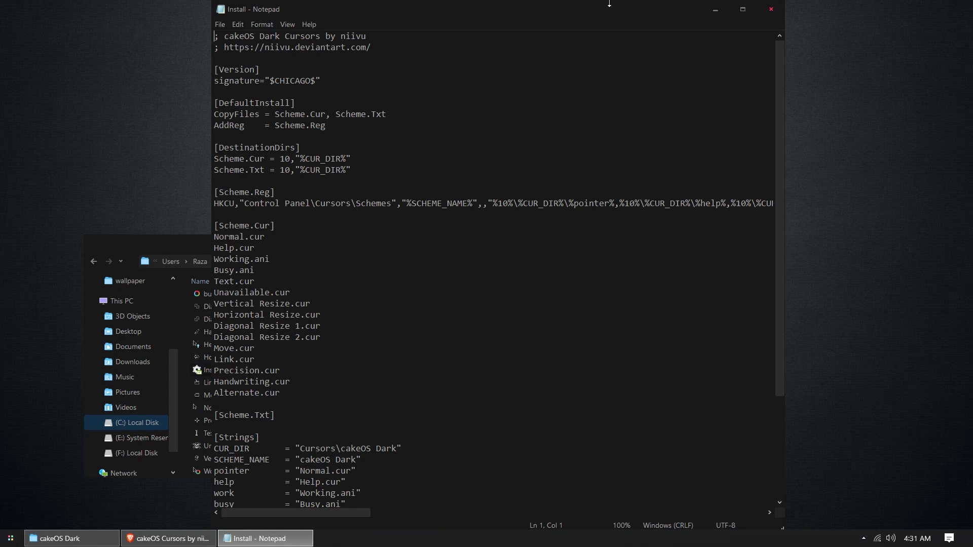
click(770, 10)
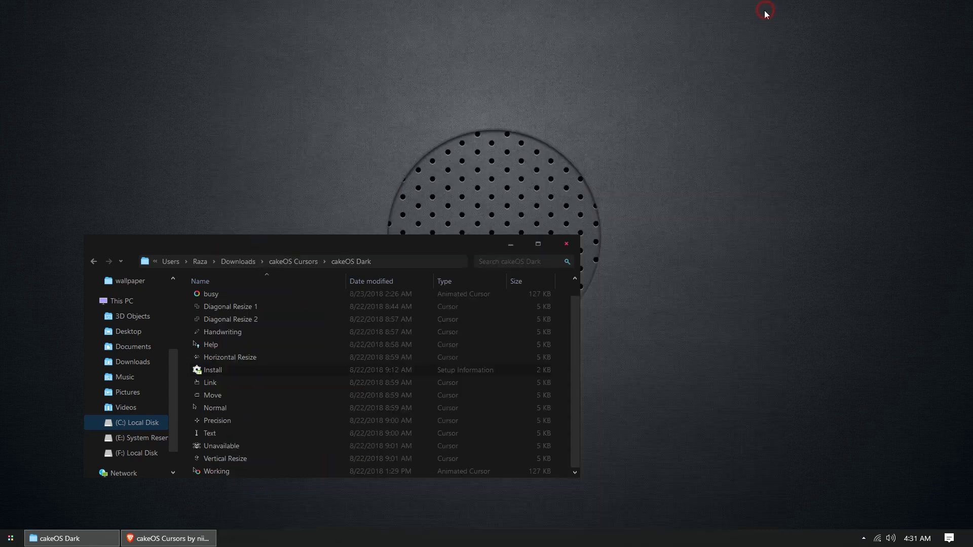
right_click(228, 368)
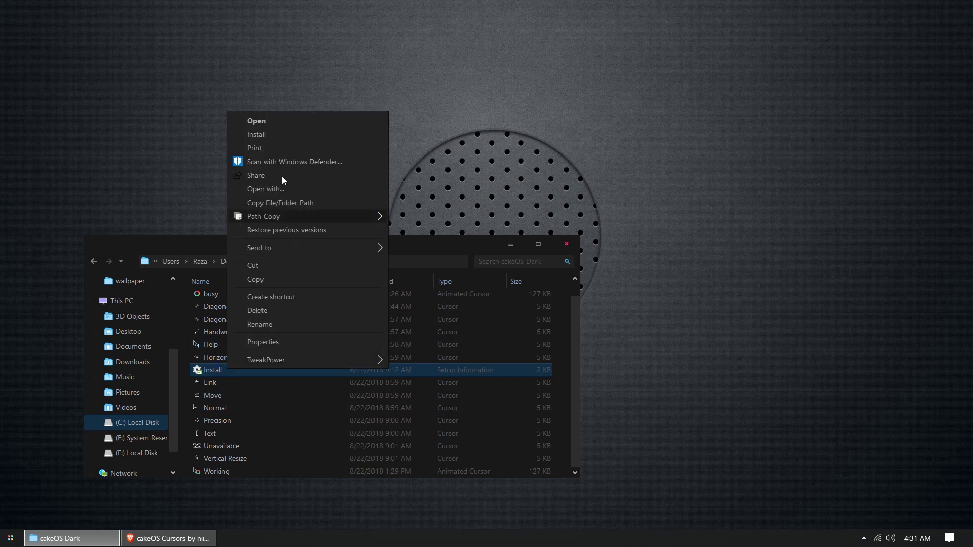
click(267, 133)
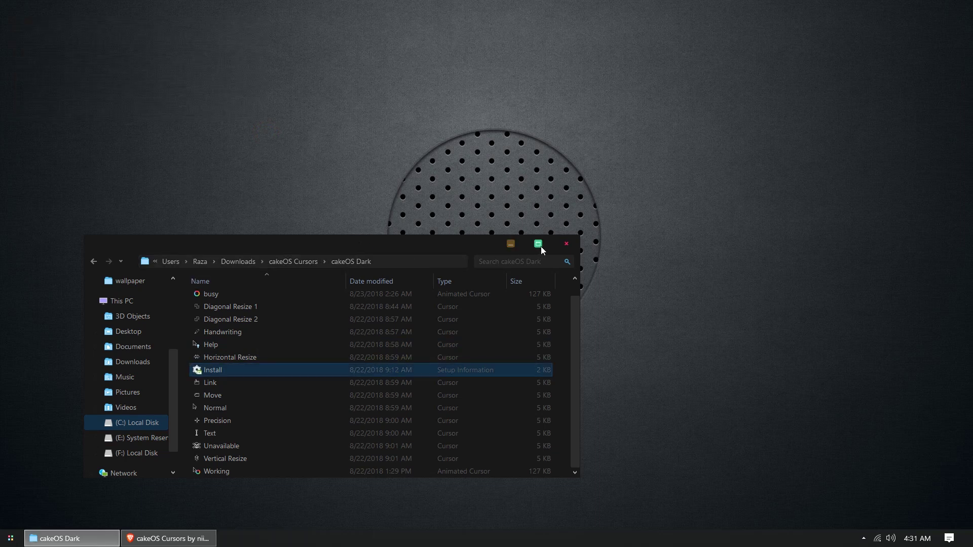
click(566, 244)
Step: Search the Start menu for "con" and open Control Panel
click(11, 538)
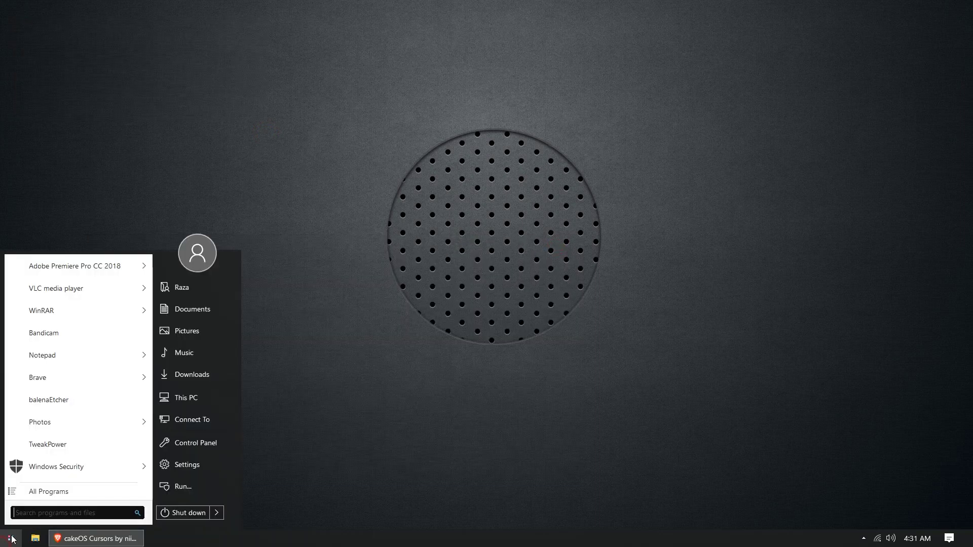
click(73, 511)
text(con)
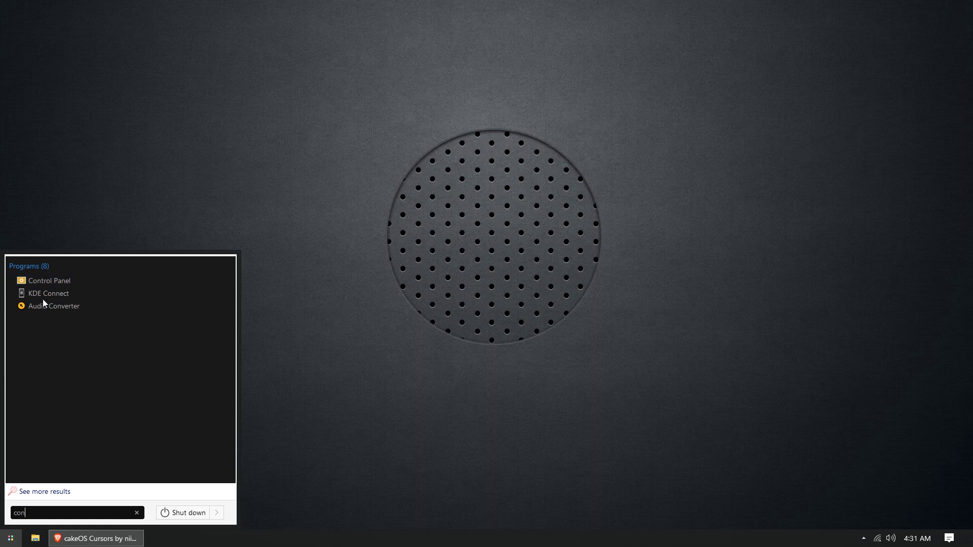
click(46, 282)
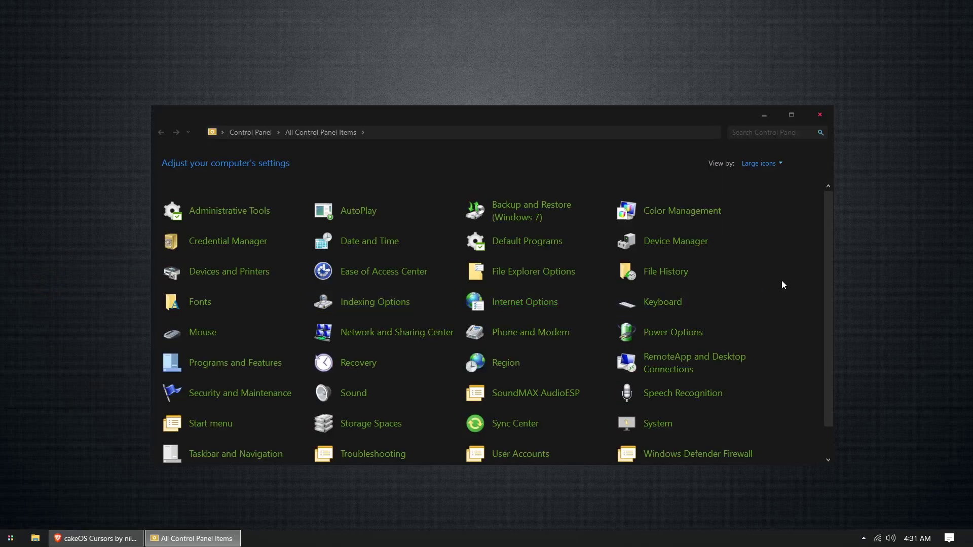
Step: Search the Control Panel items for "m" and open the Mouse properties
scroll(383, 433, down, 1)
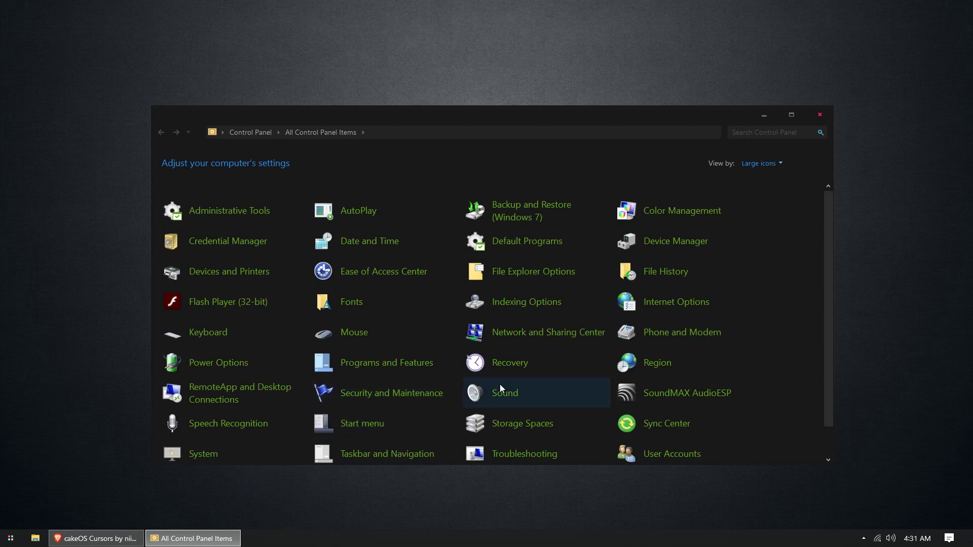
scroll(463, 388, down, 1)
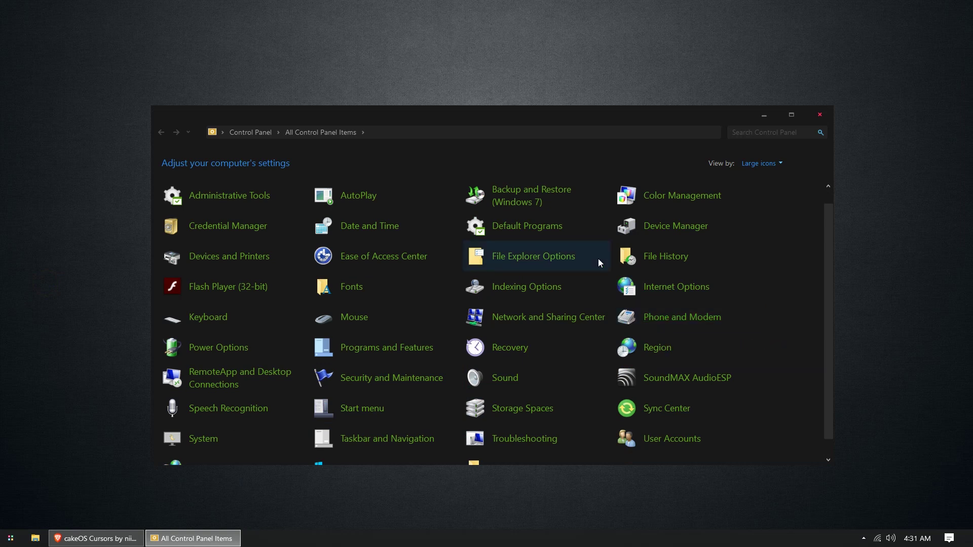
scroll(574, 298, down, 1)
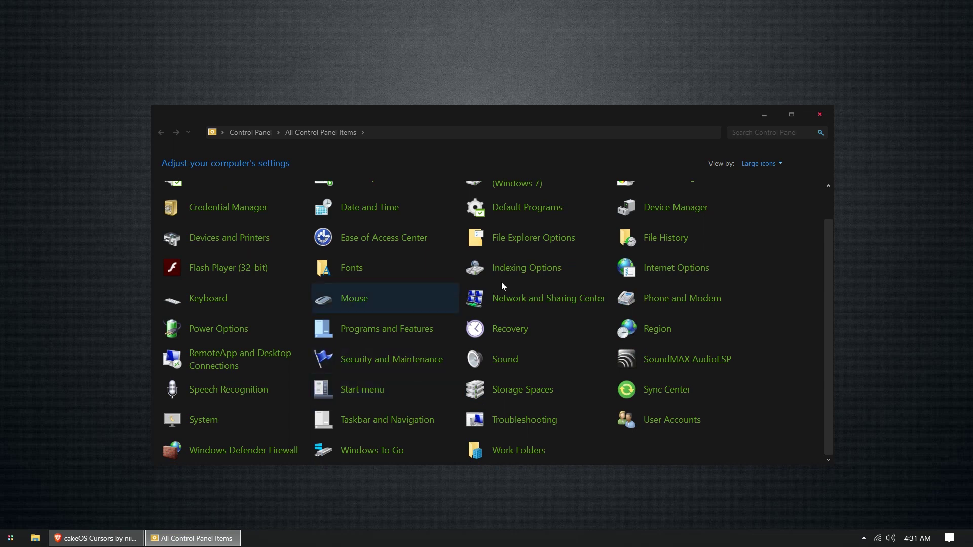
key(m)
click(771, 132)
text(m)
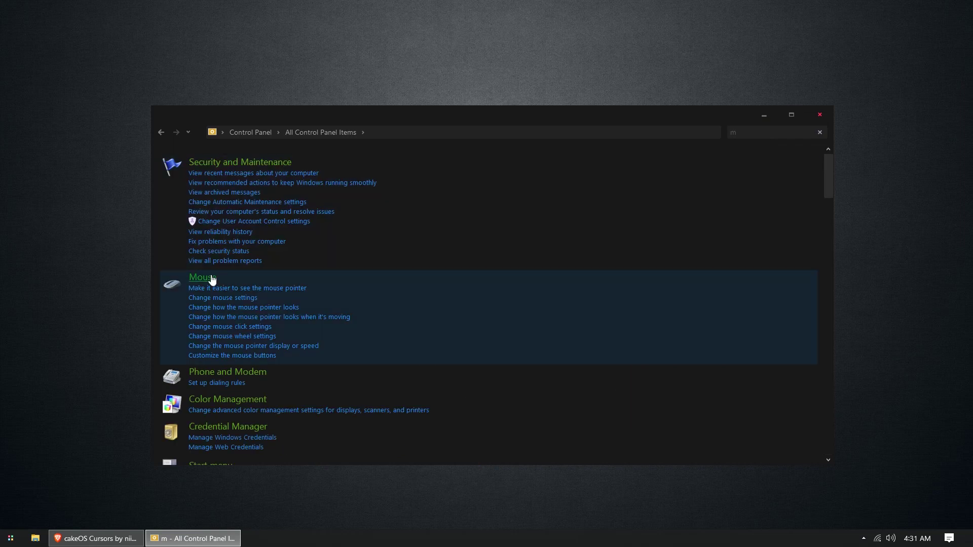
click(209, 277)
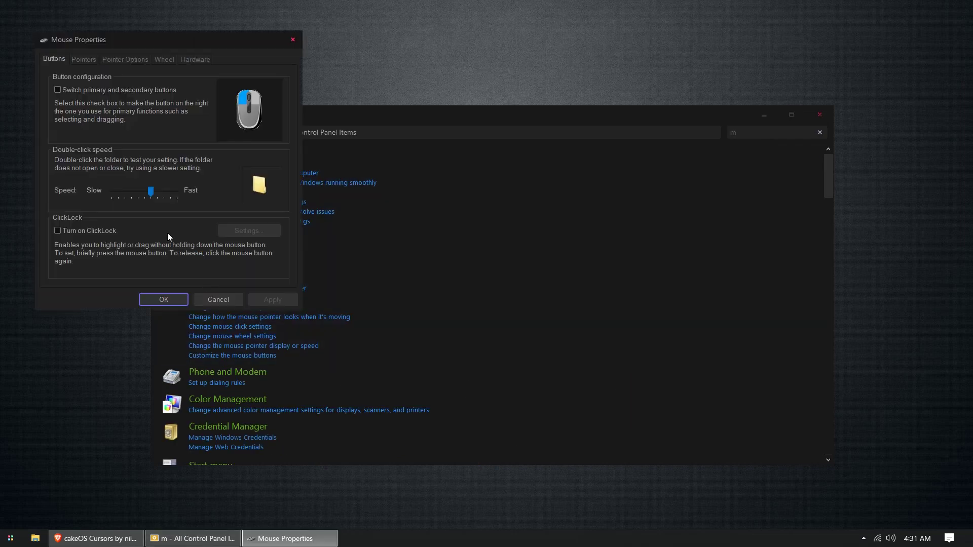
Step: Apply the cakeOS Dark pointer scheme, replacing the original scheme, and close Mouse Properties and Control Panel
click(86, 60)
click(210, 93)
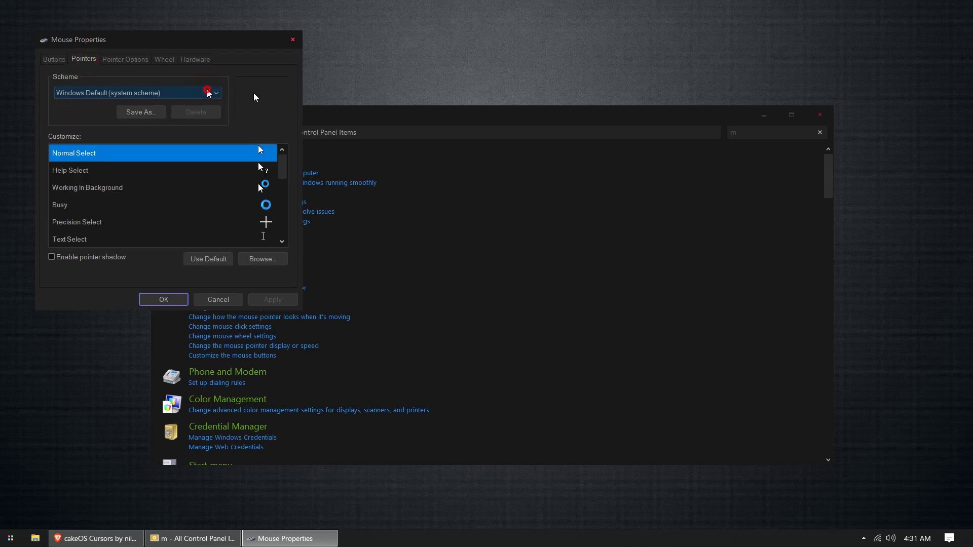
click(209, 92)
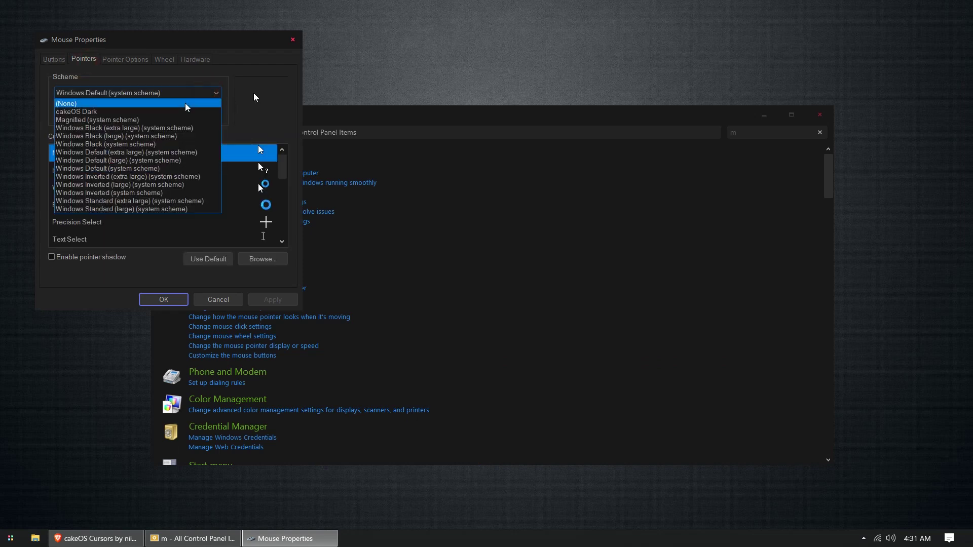
click(83, 111)
click(265, 300)
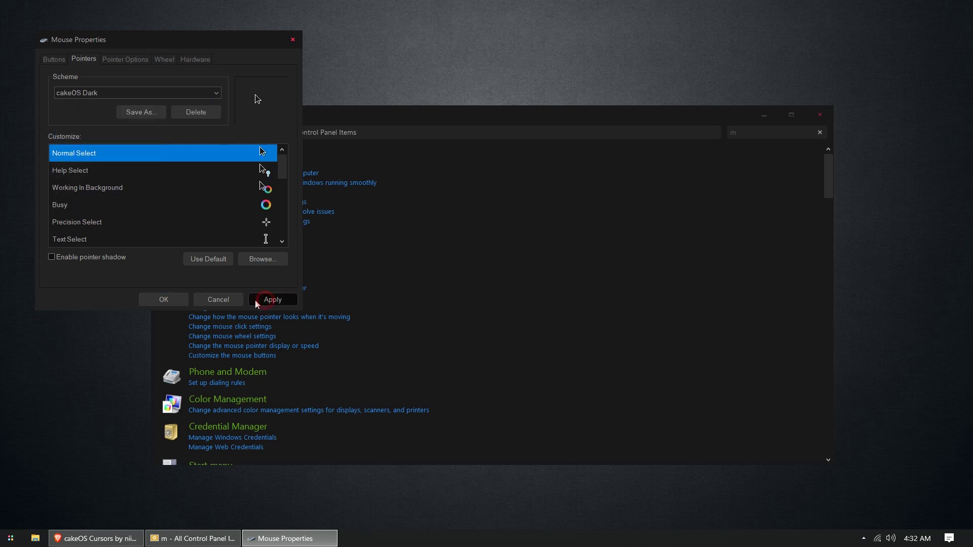
click(526, 315)
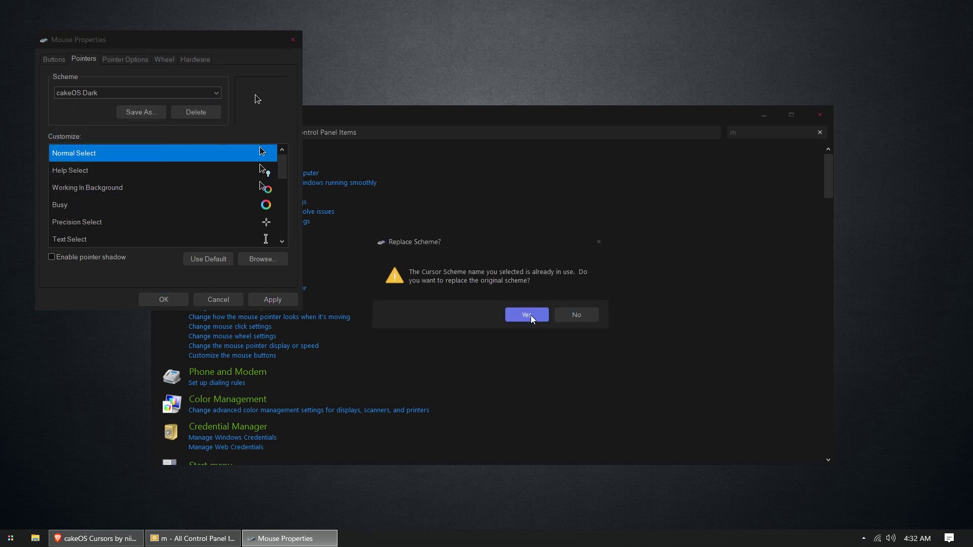
click(164, 300)
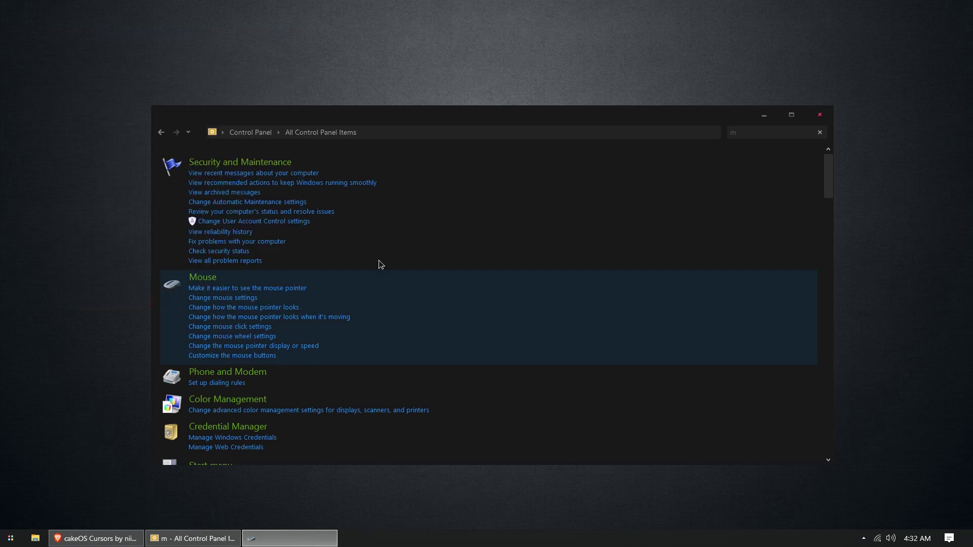
click(820, 115)
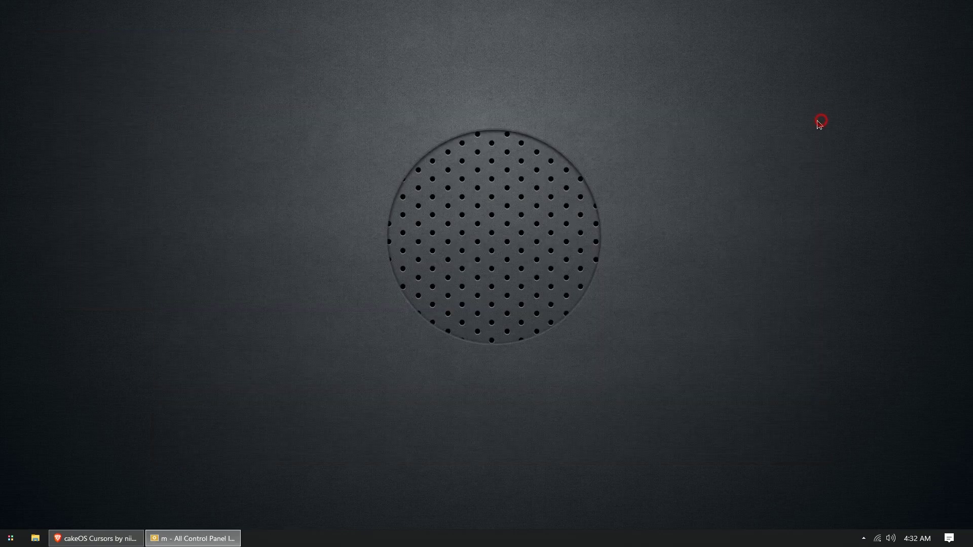
Step: Apply the Dark Alt visual style in the StartIsBack appearance settings and close the configuration
click(10, 540)
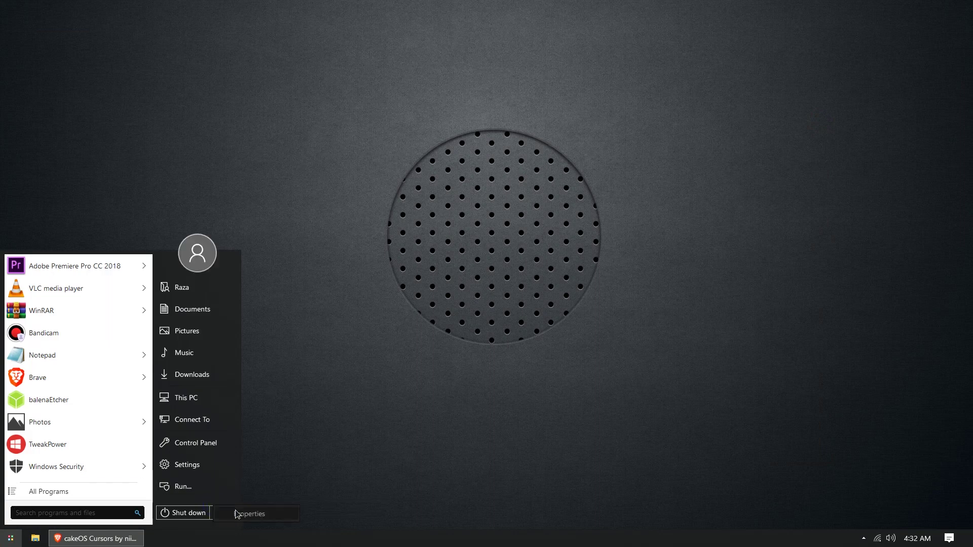
click(321, 482)
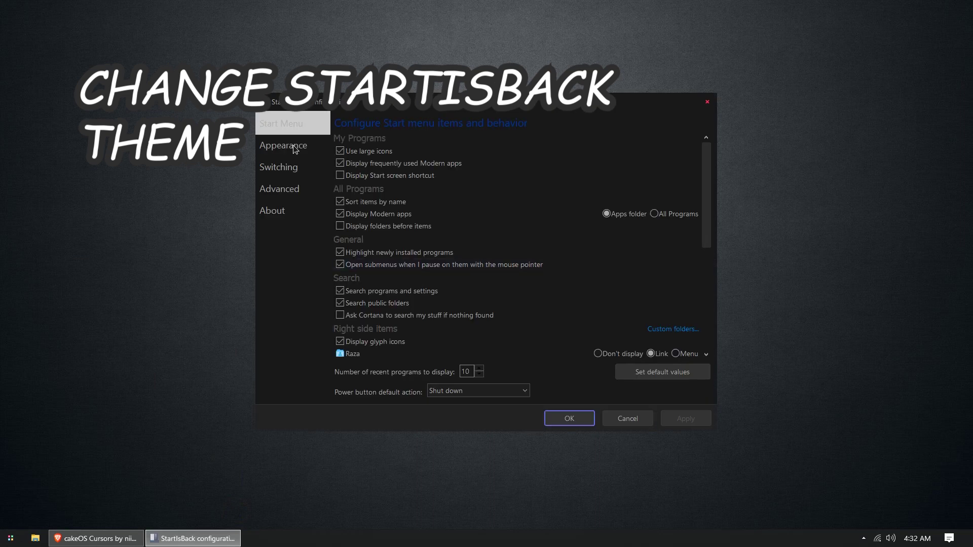
click(293, 147)
click(490, 217)
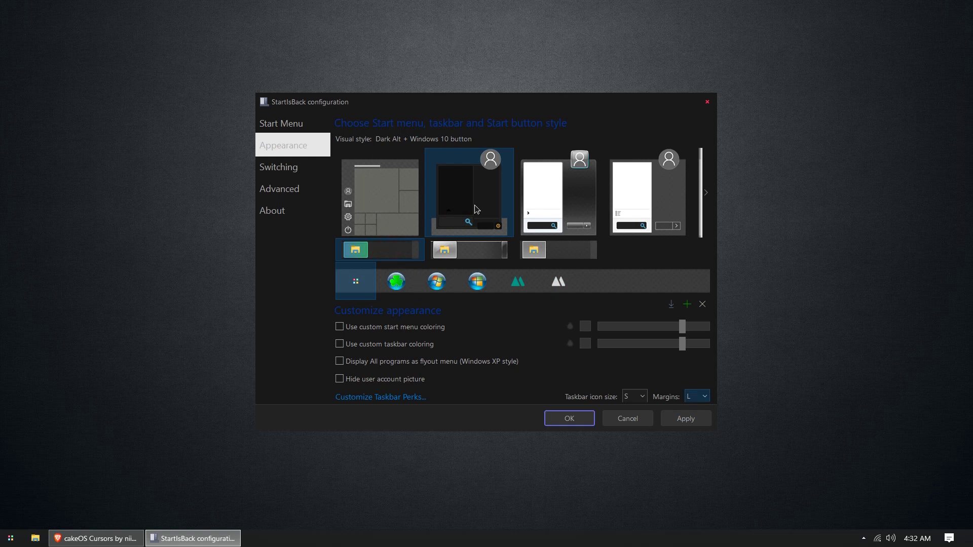
click(701, 426)
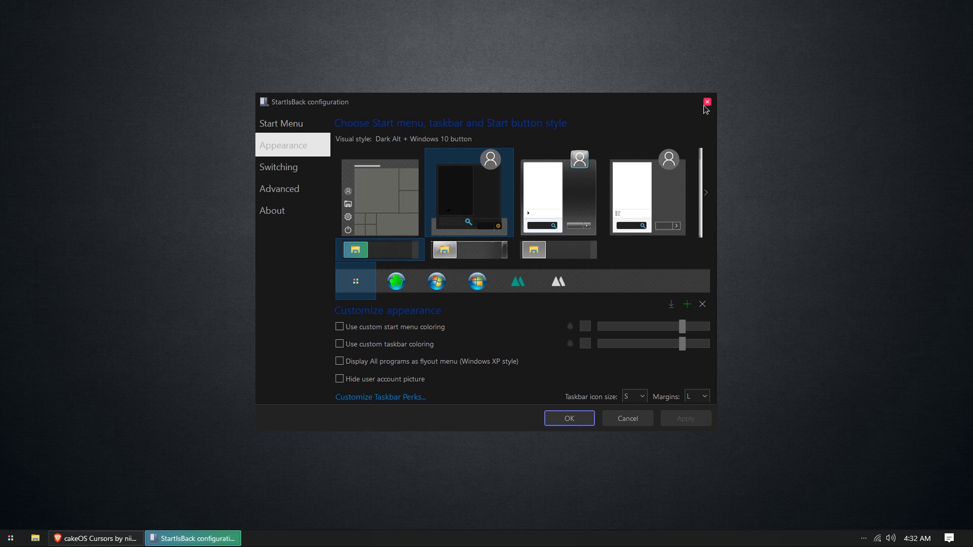
click(707, 102)
Step: Open the StartIsBack configuration from the Start menu's properties and enable hiding the user account picture in the appearance settings
click(10, 538)
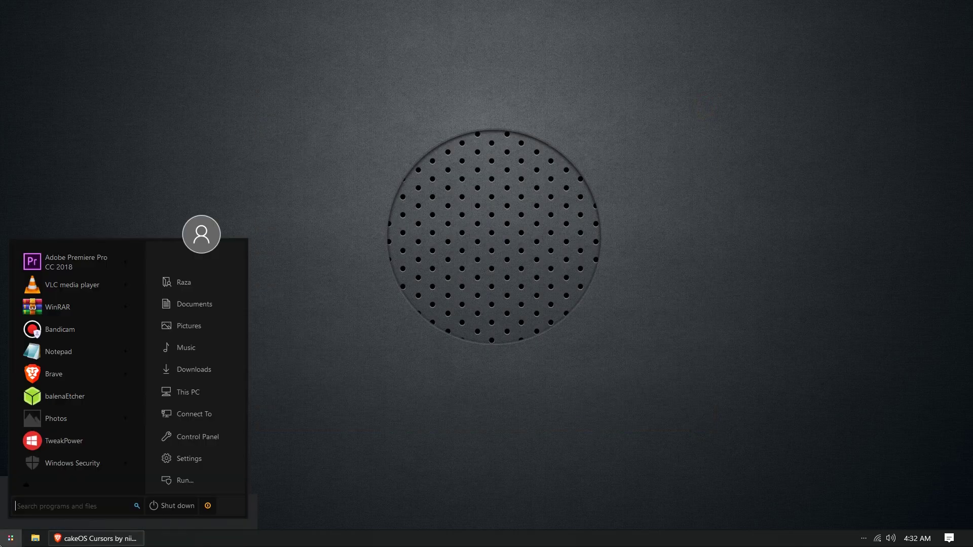
click(2, 544)
click(2, 545)
right_click(223, 505)
click(253, 509)
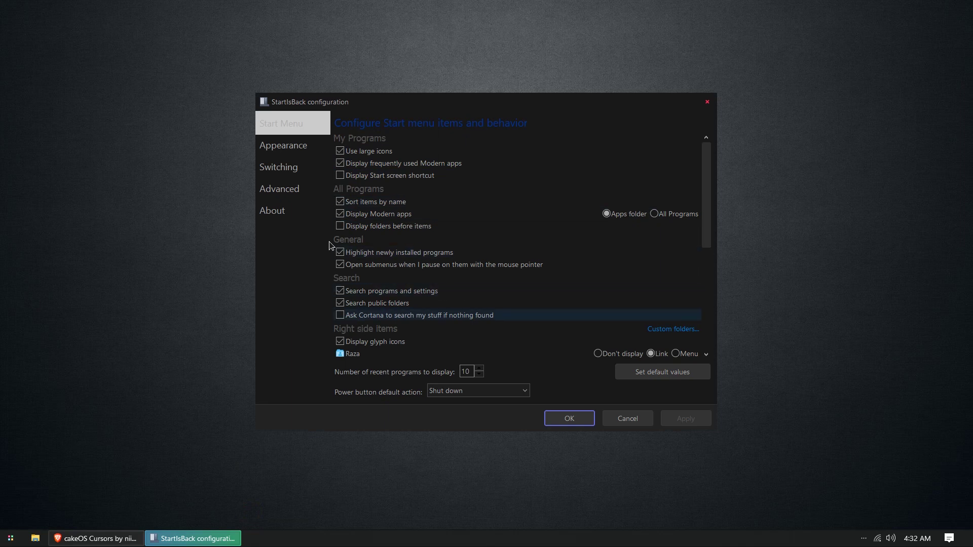
click(290, 153)
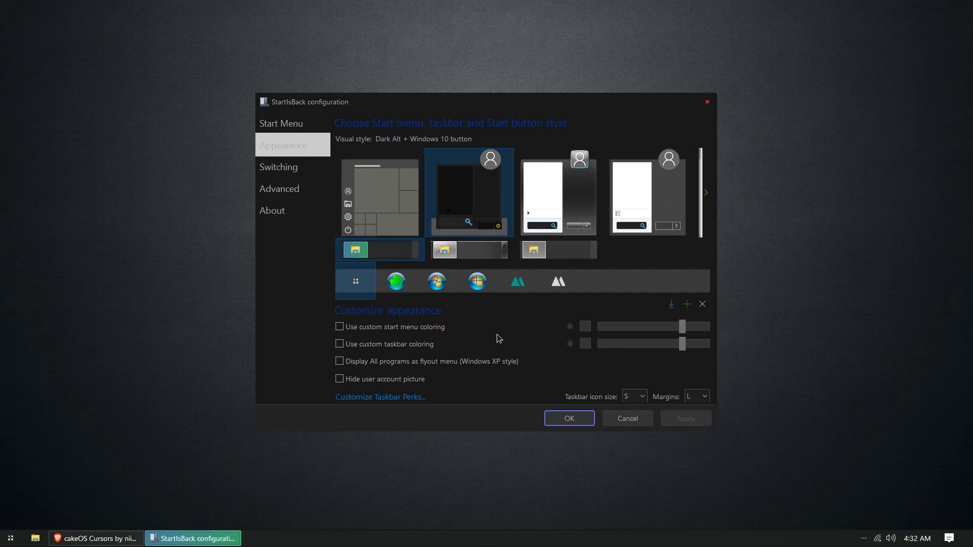
click(391, 384)
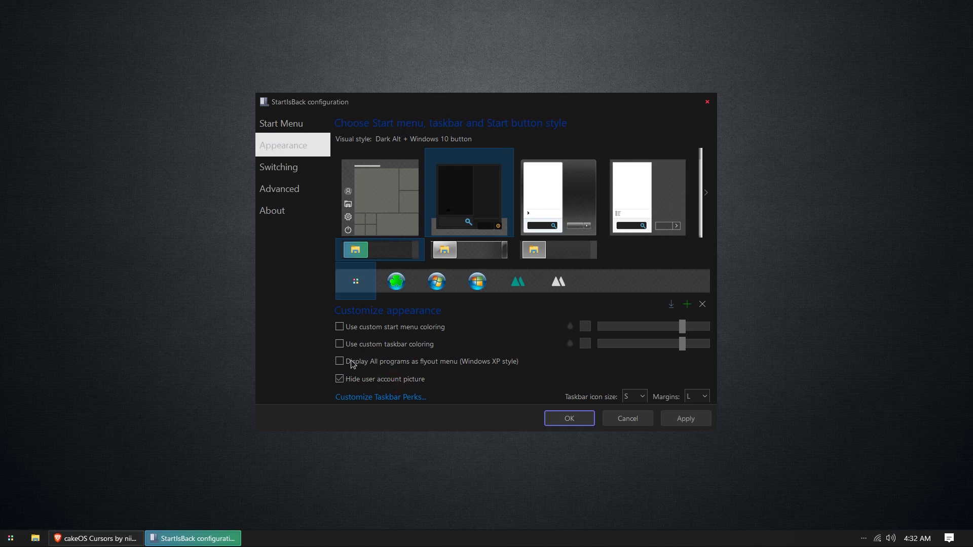
Step: Turn off large icons for the Start menu programs, apply the StartIsBack settings and close the configuration
click(298, 169)
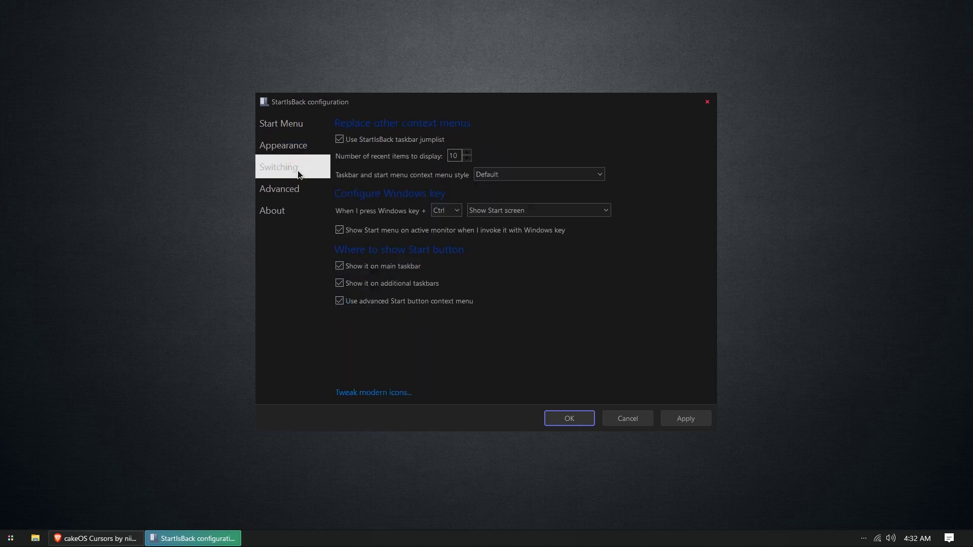
click(302, 192)
click(299, 129)
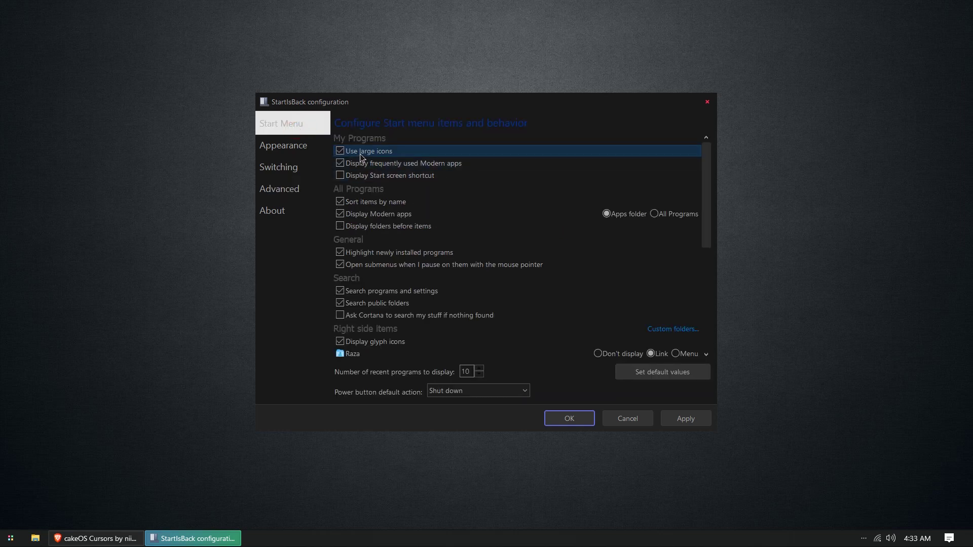
click(677, 419)
click(569, 418)
Step: Check the restyled Start menu, including its All Programs list, and return to the main program list
click(10, 538)
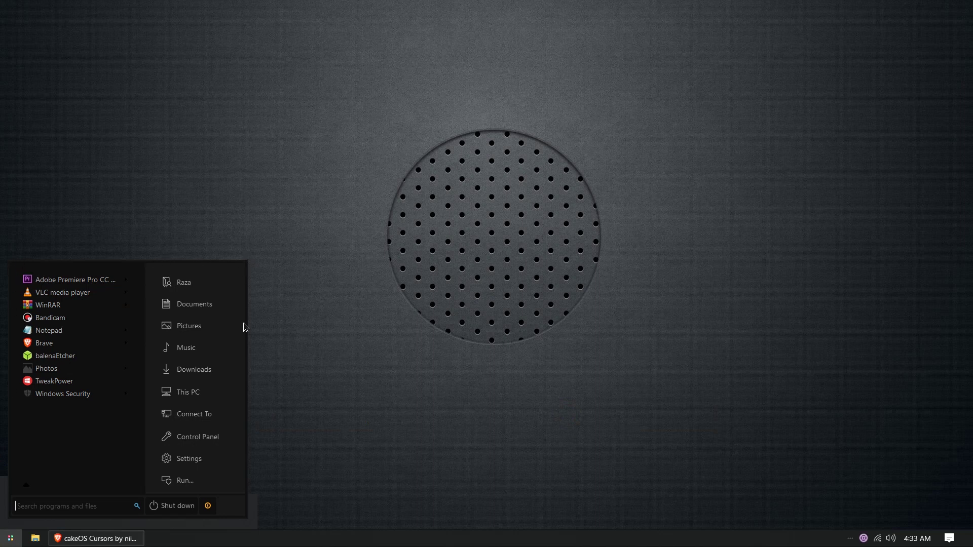
click(35, 488)
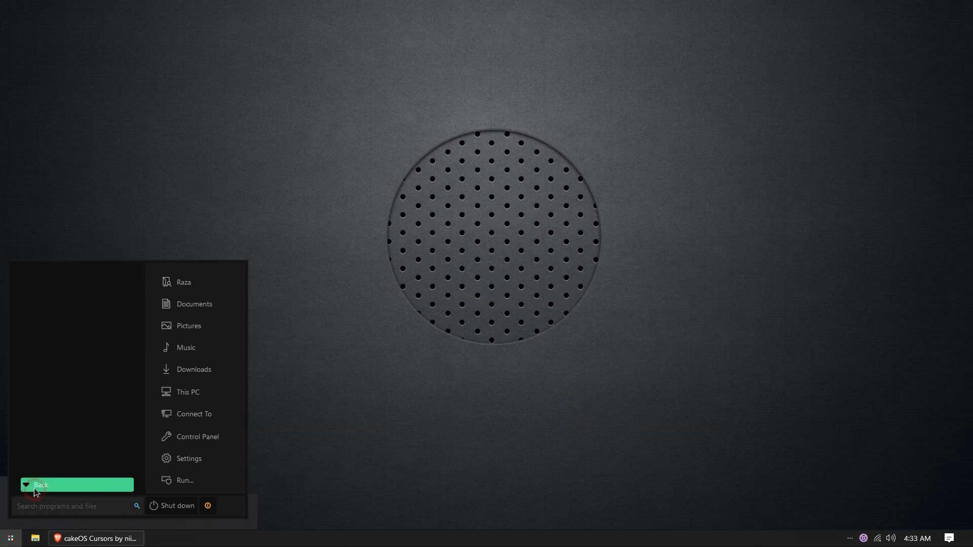
click(35, 487)
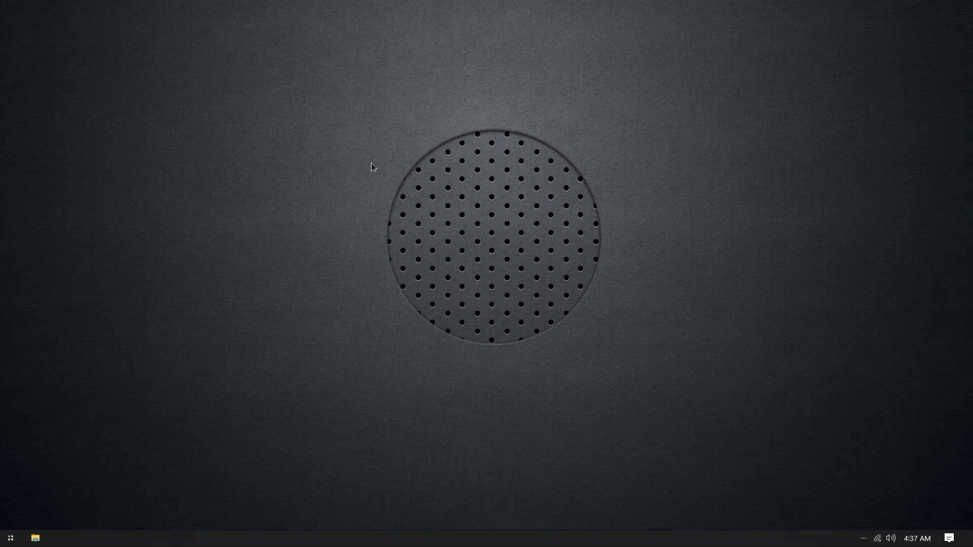
Step: Show the desktop icons
right_click(371, 163)
mouse_move(435, 174)
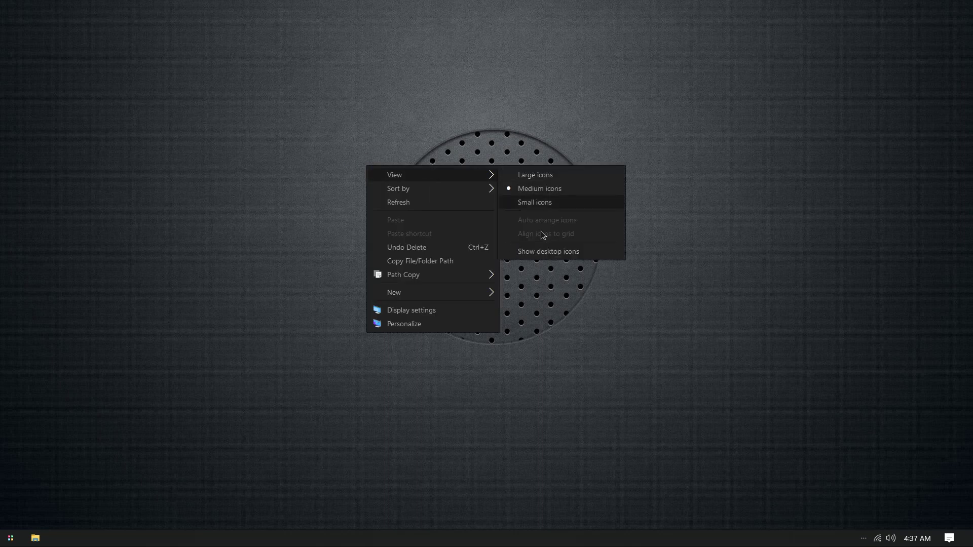
click(548, 252)
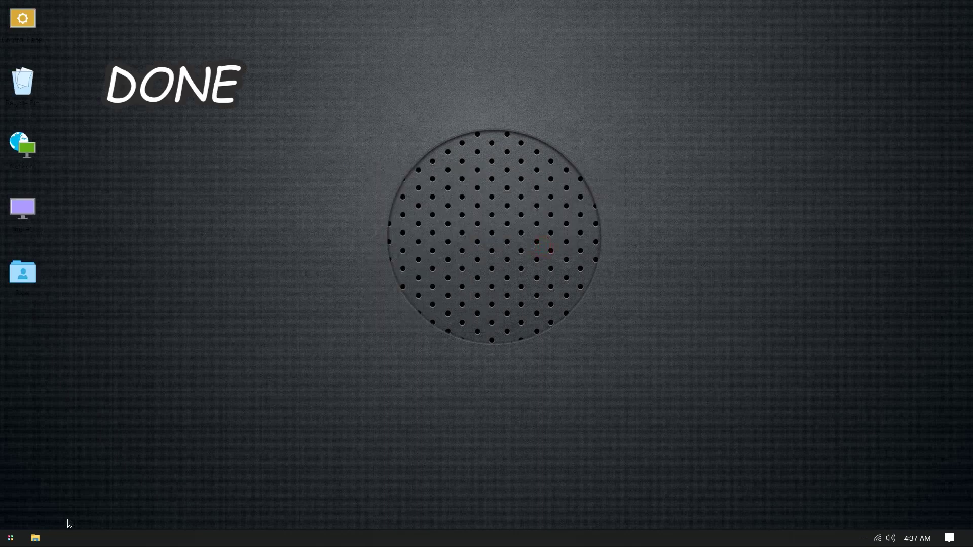
Step: Open This PC from the Start menu and move its window to the lower middle of the desktop, beside the Start menu
click(5, 544)
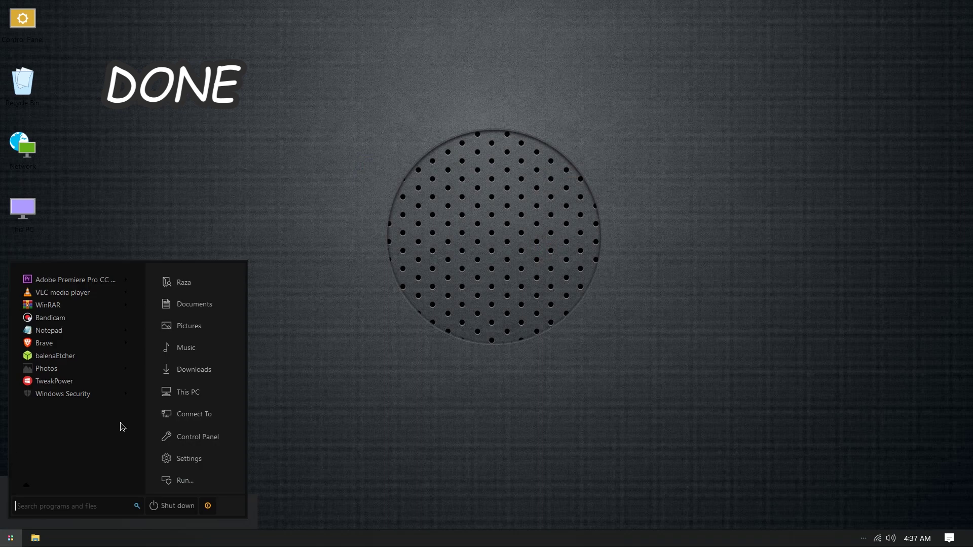
click(200, 393)
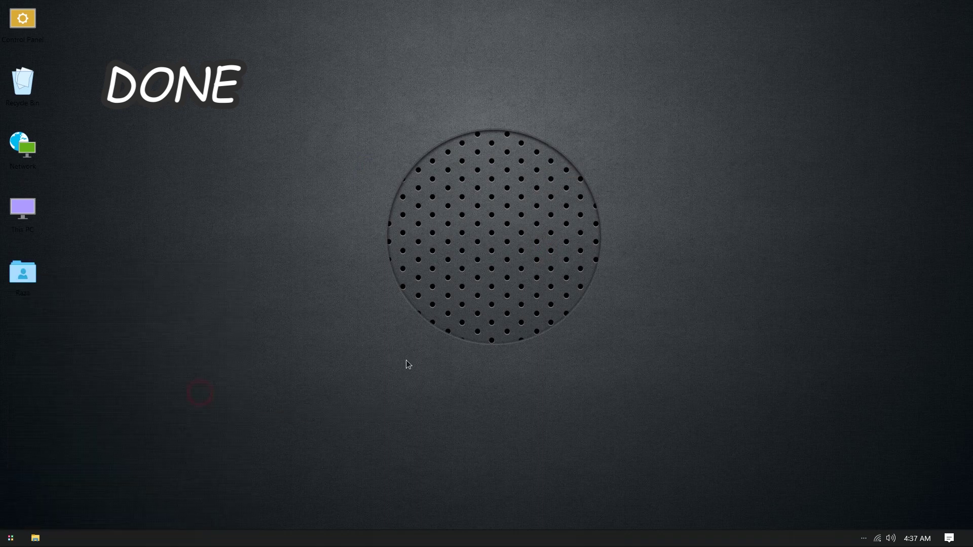
click(4, 543)
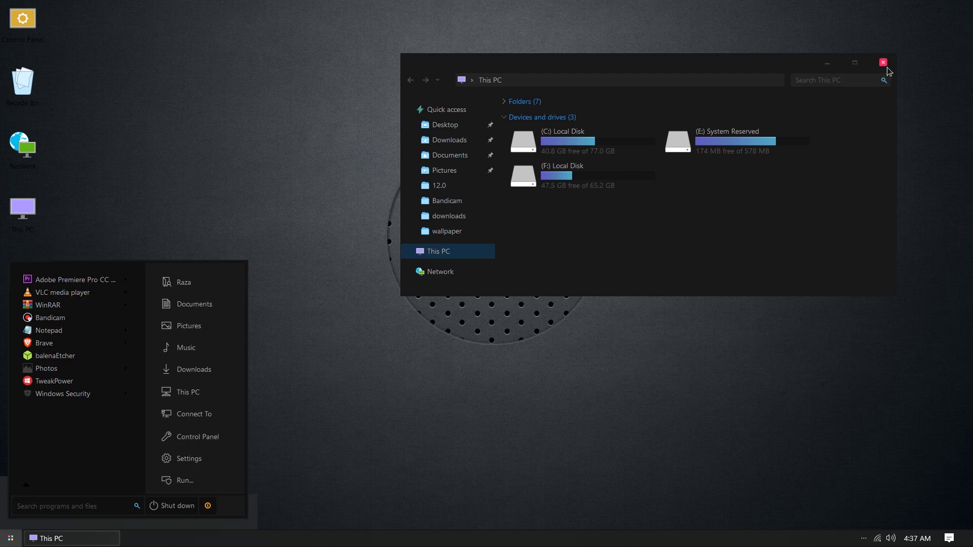
drag(773, 71, 629, 240)
Step: View the Start menu's All Programs list beside the This PC window and go back to the recent programs
click(10, 538)
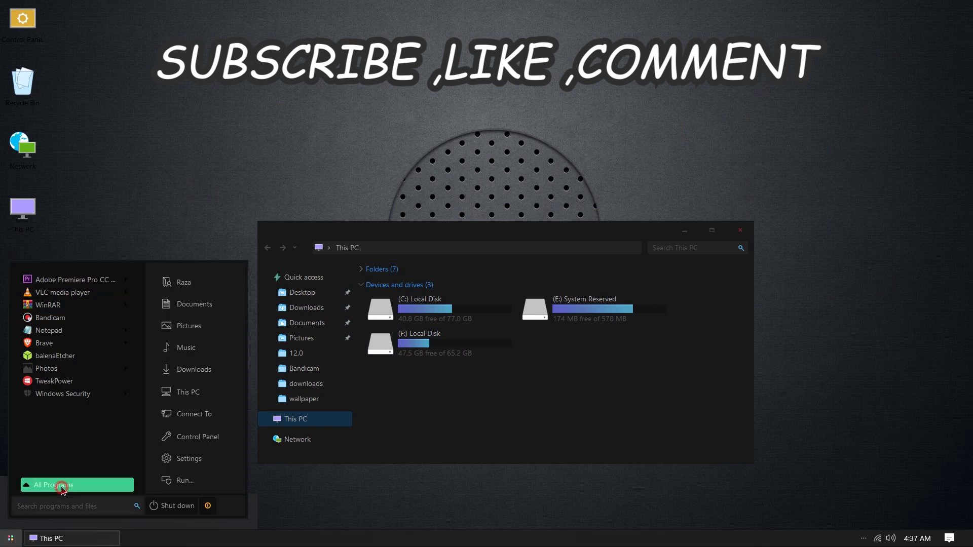
click(62, 486)
click(62, 487)
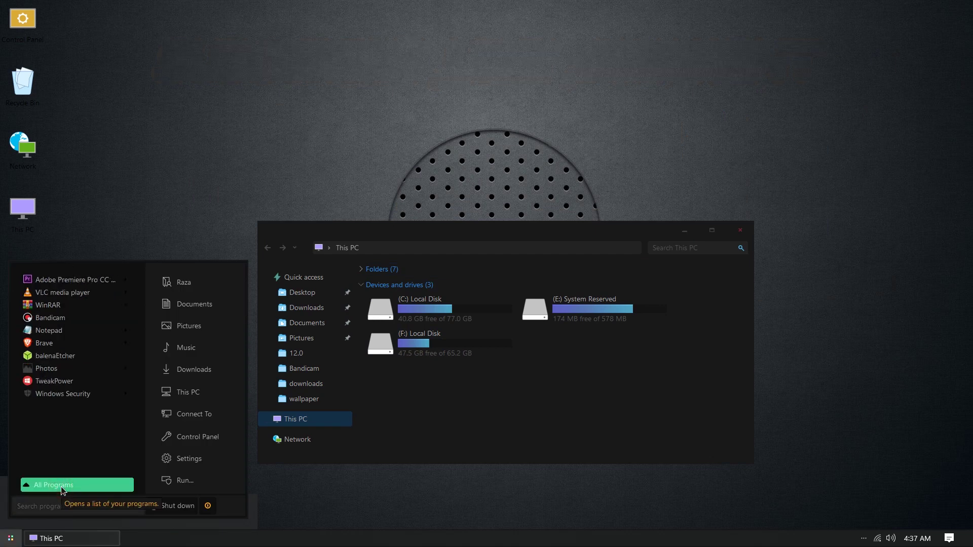